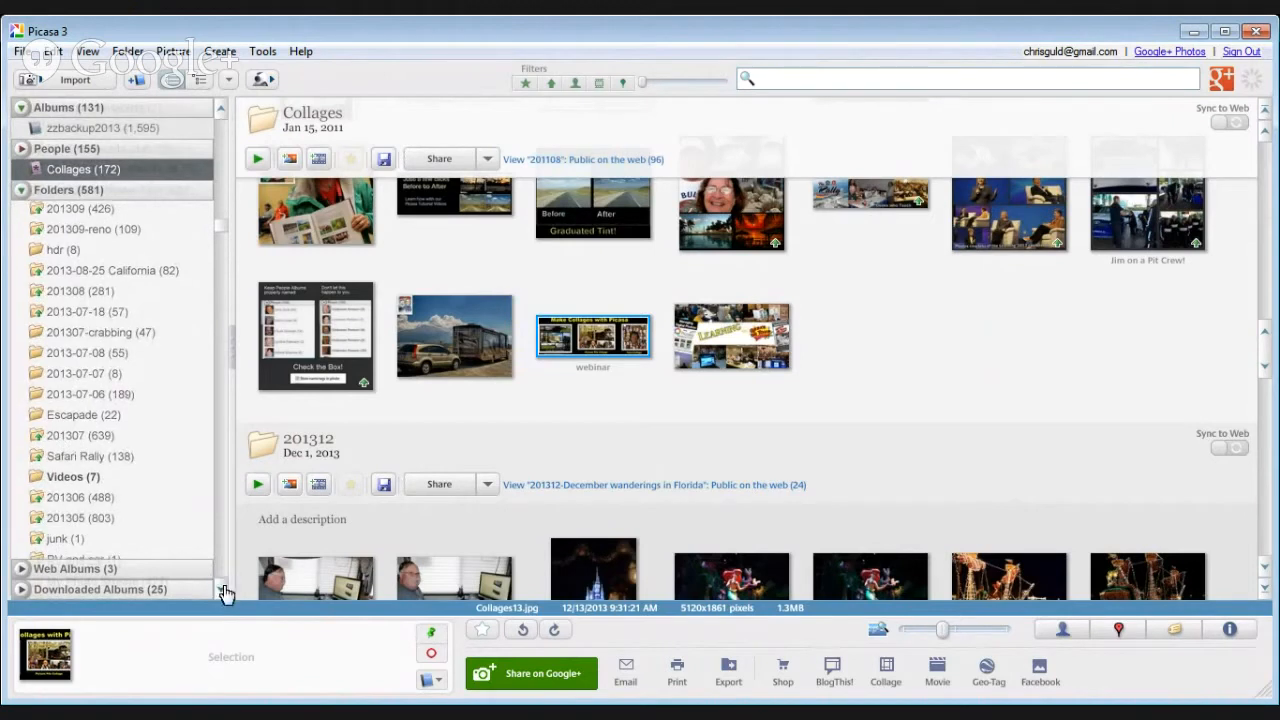
# - Open the 201306 folder and look through its photos as far as the train interior shots
pyautogui.scroll(-1, 226, 592)
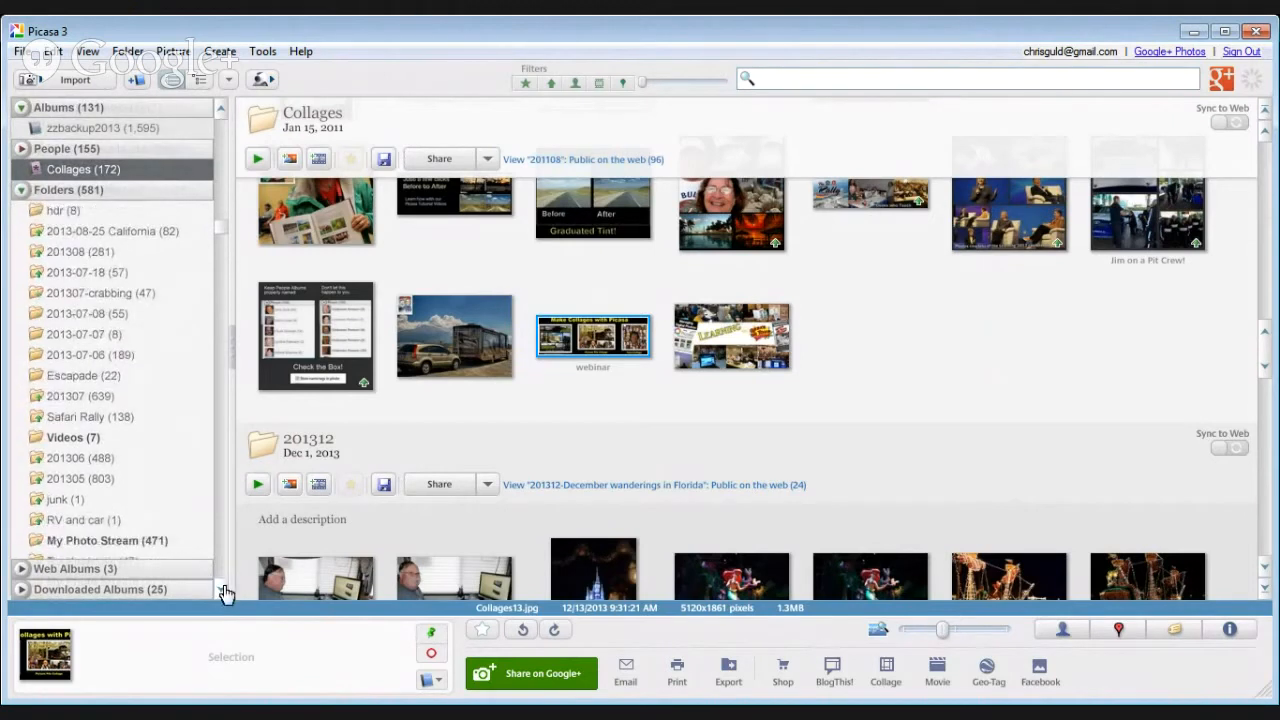
pyautogui.click(72, 458)
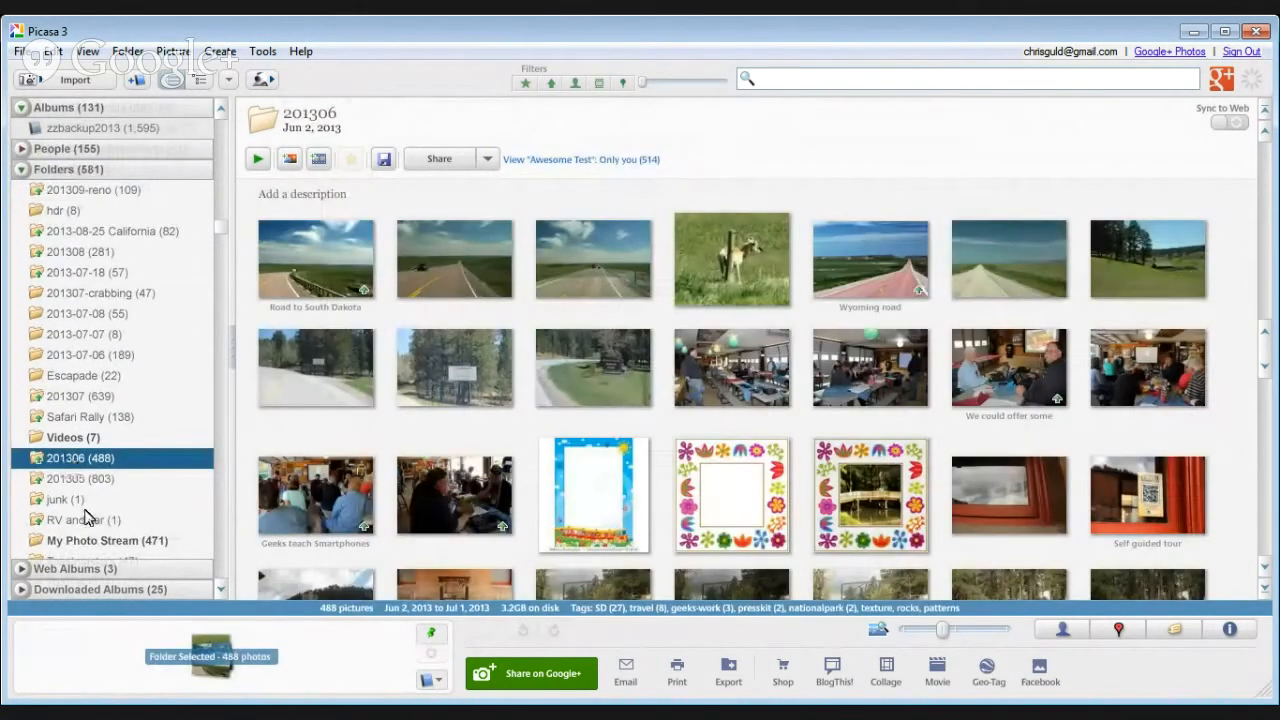
pyautogui.scroll(-5, 70, 510)
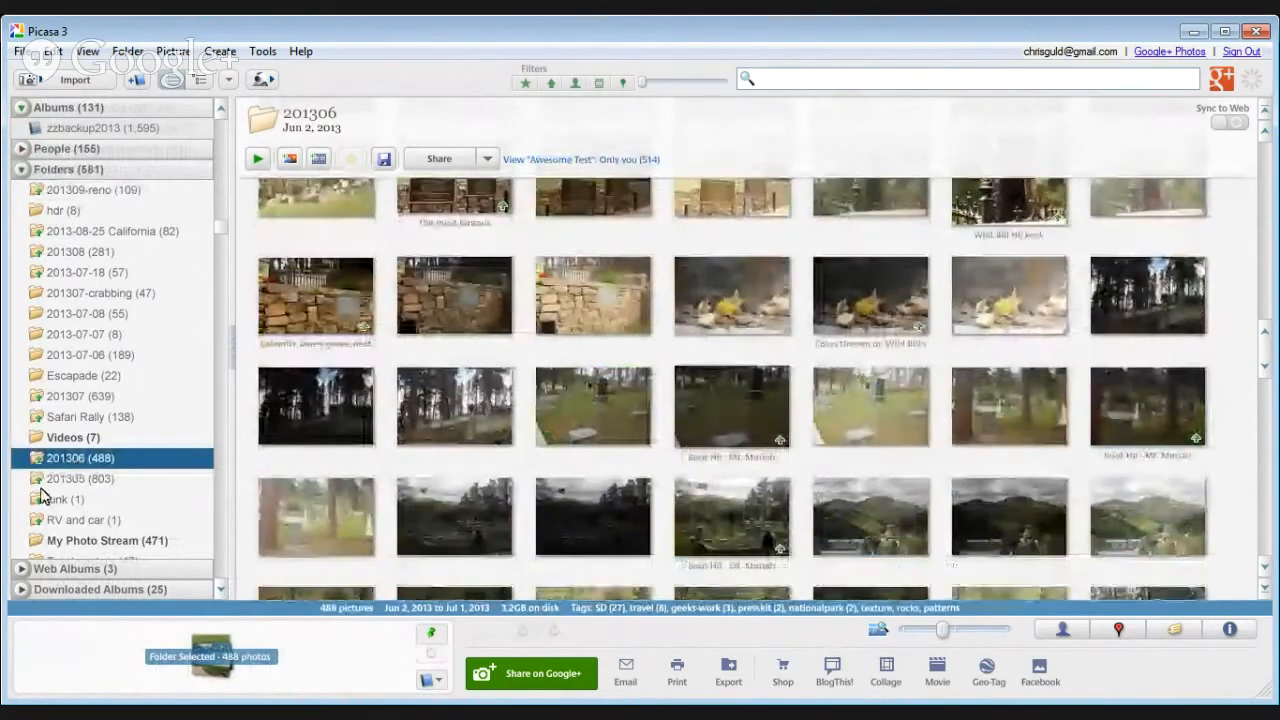
pyautogui.scroll(-3, 815, 505)
pyautogui.scroll(-4, 818, 501)
pyautogui.scroll(-3, 818, 501)
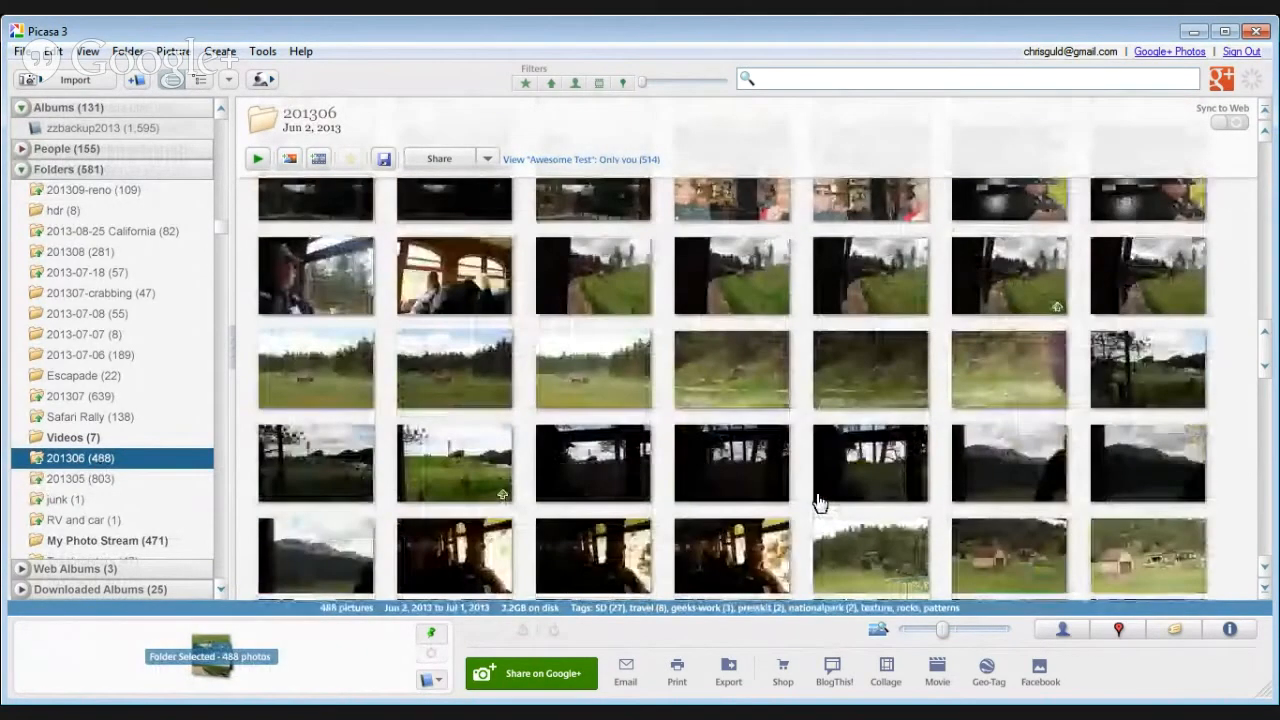
pyautogui.scroll(-10, 825, 438)
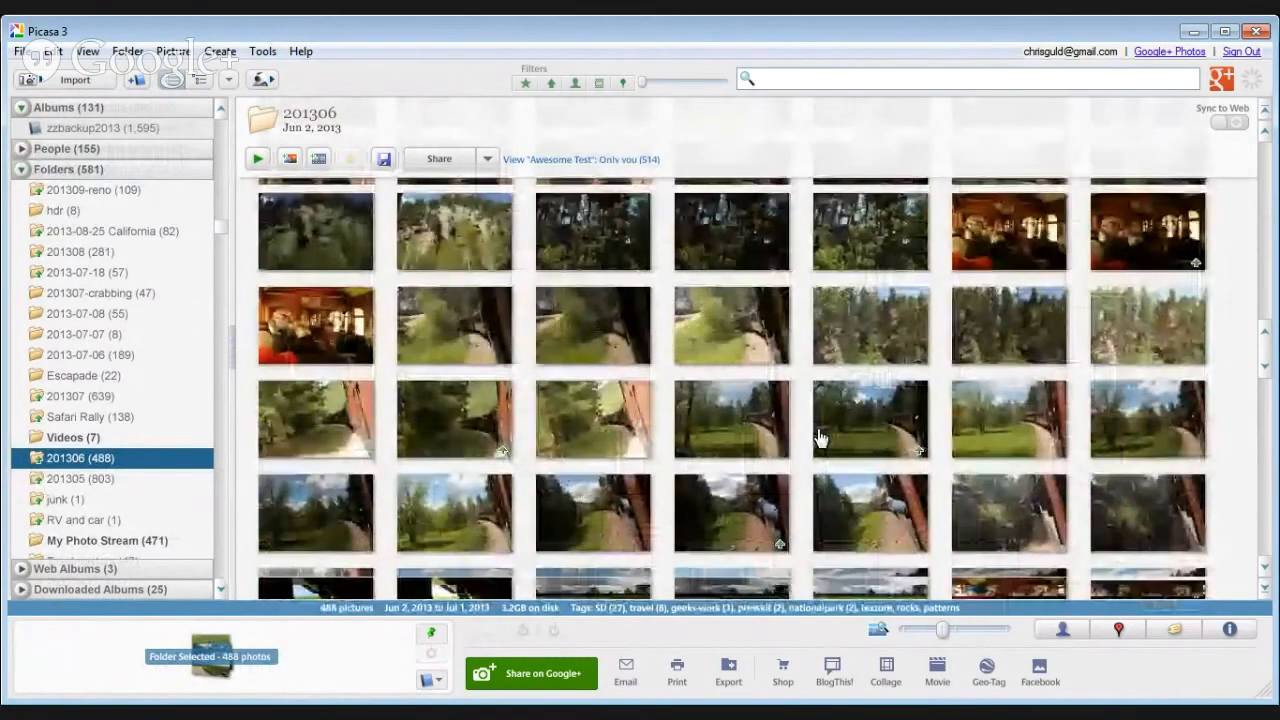
pyautogui.scroll(-5, 818, 438)
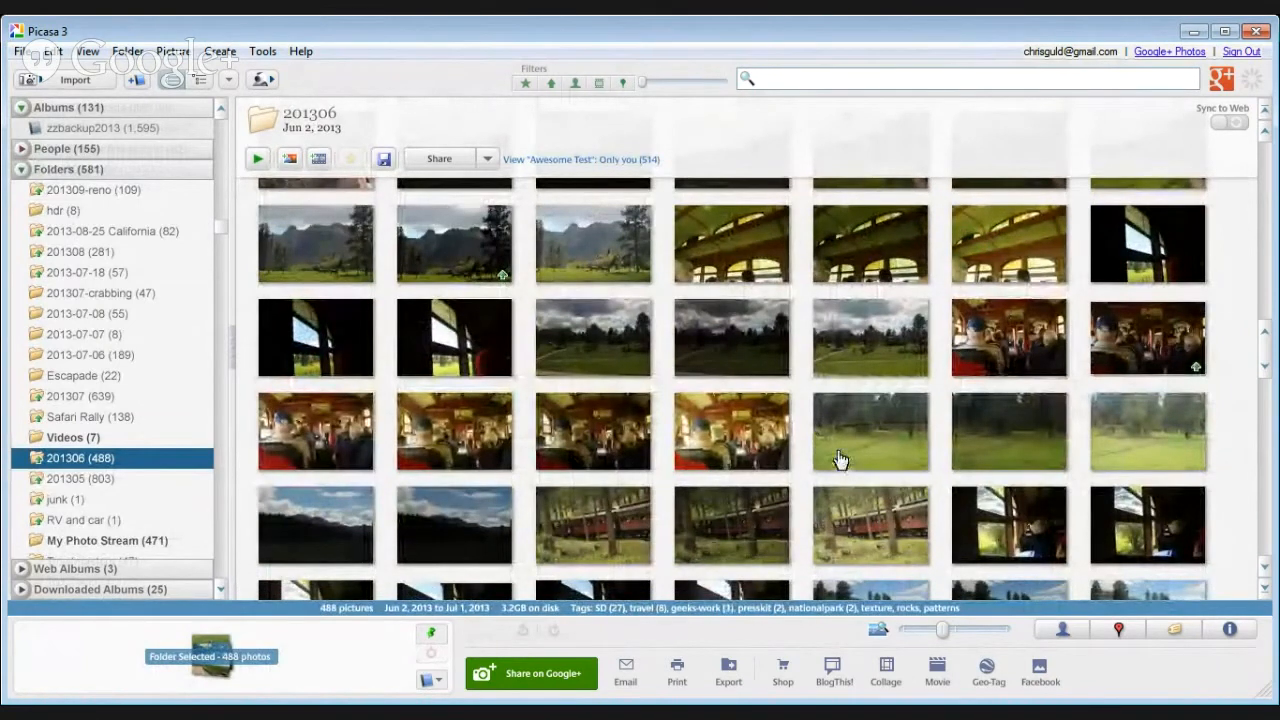
# - Star the train interior photo IMG_6515.JPG in the 201306 folder and remove the star again
pyautogui.click(590, 436)
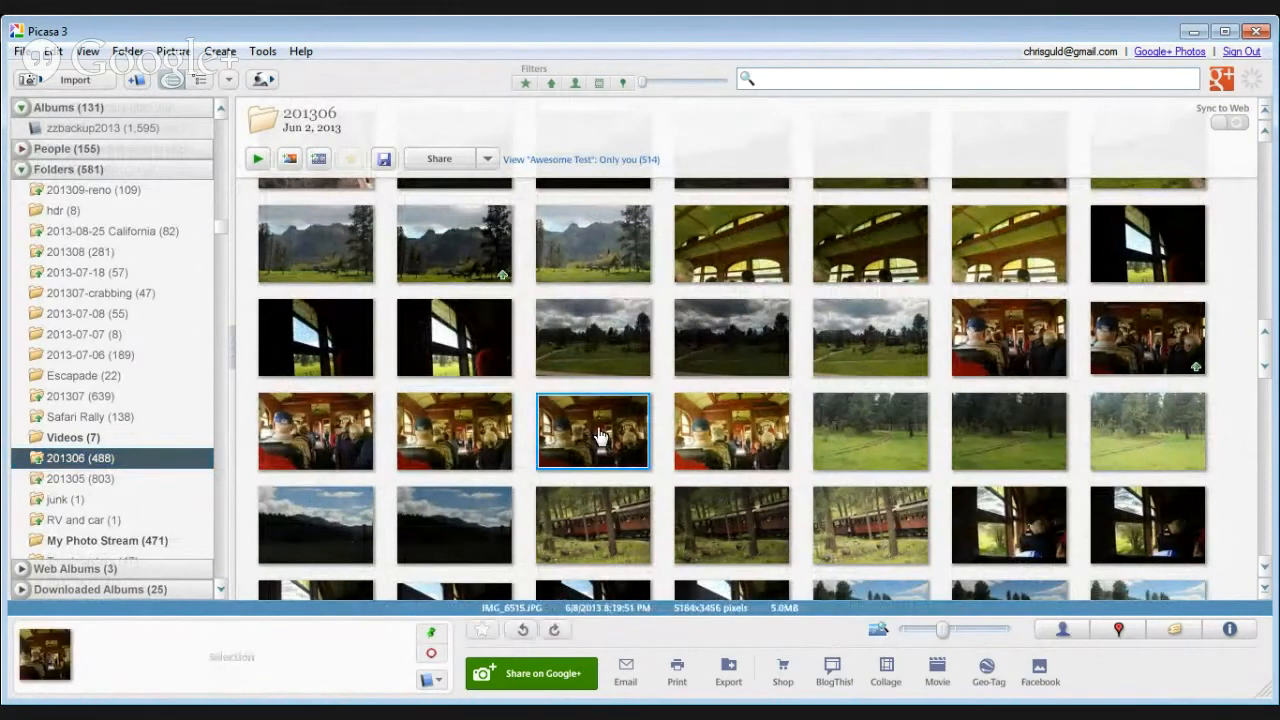
pyautogui.click(482, 629)
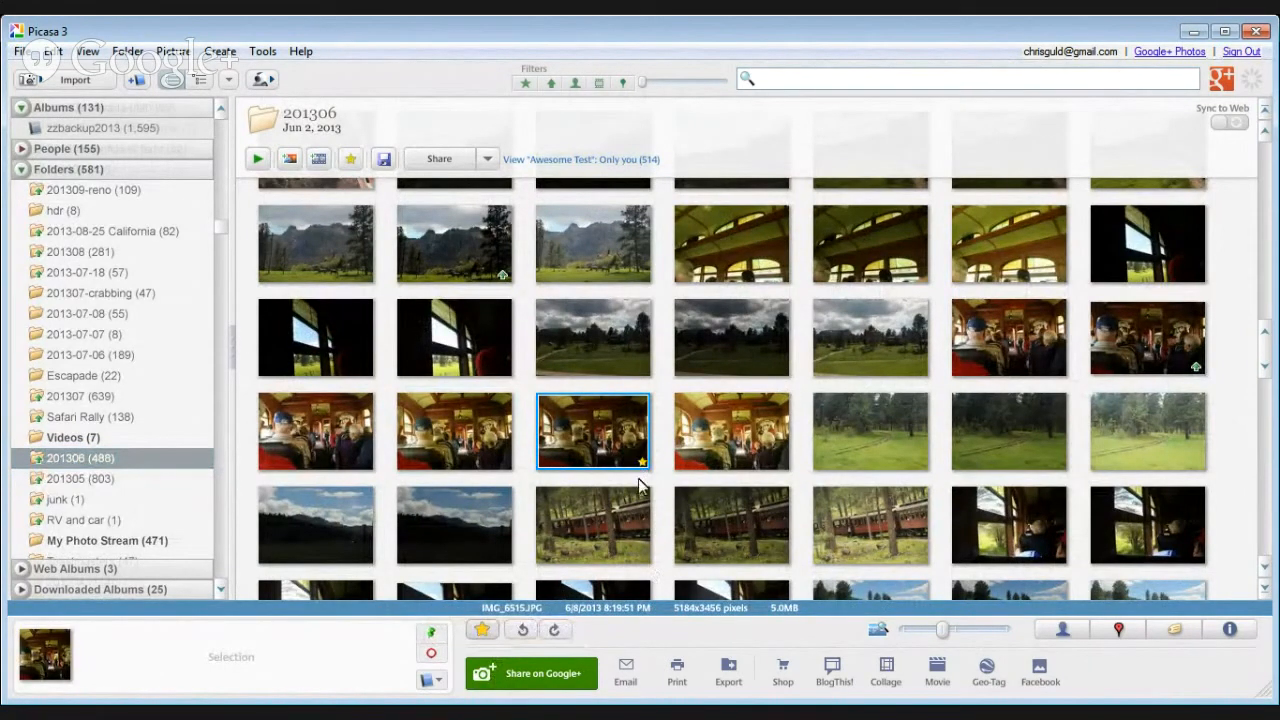
pyautogui.click(481, 632)
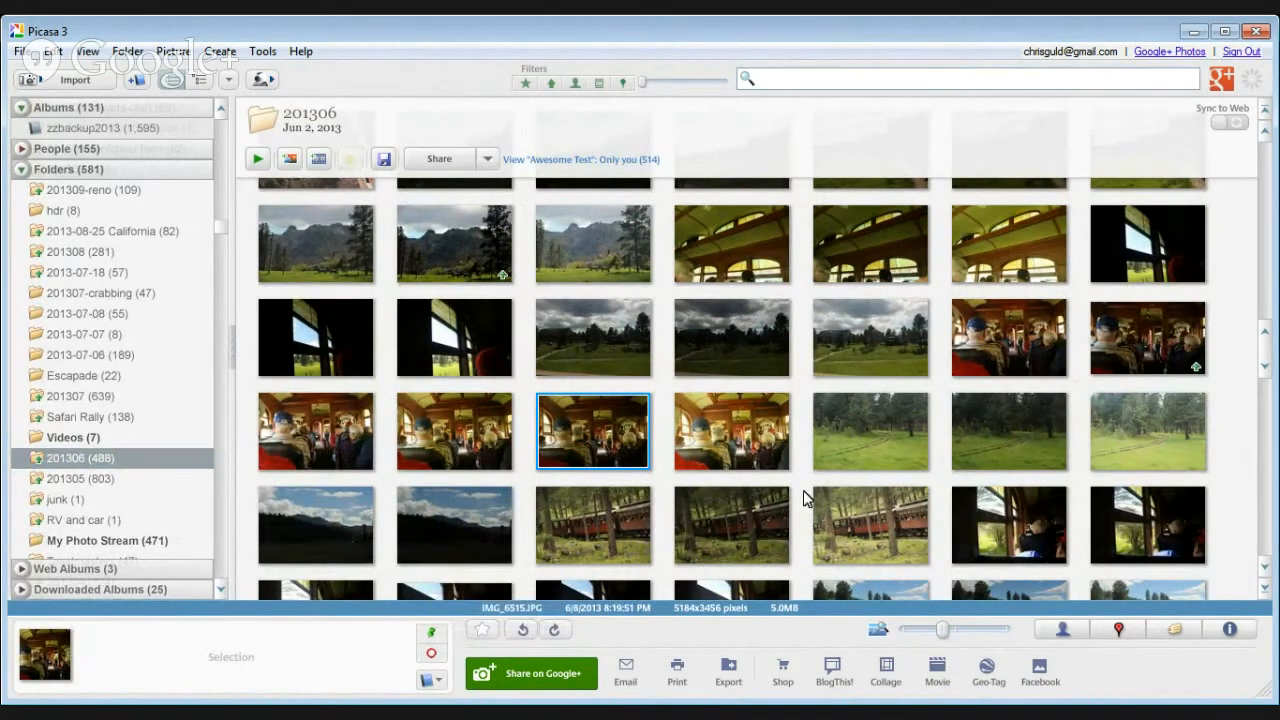
# - Filter the library to show only photos uploaded to web albums
pyautogui.scroll(-3, 795, 490)
pyautogui.scroll(-1, 793, 488)
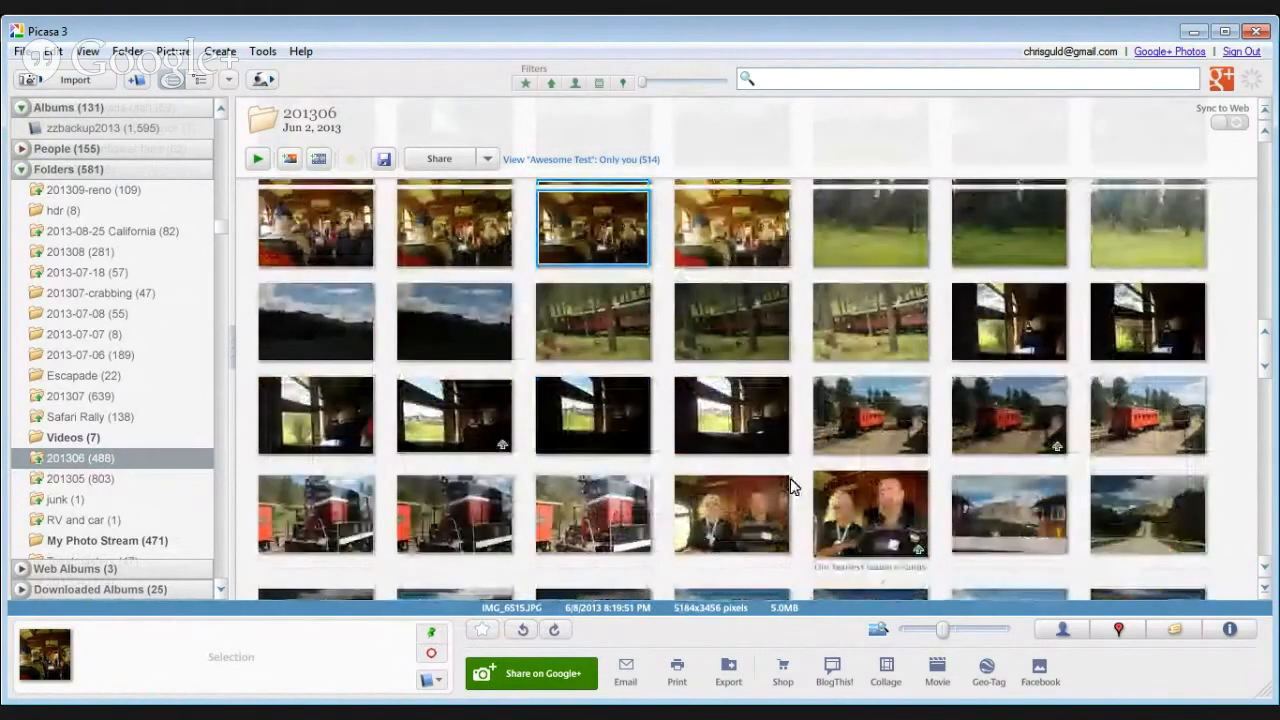
pyautogui.scroll(-1, 790, 485)
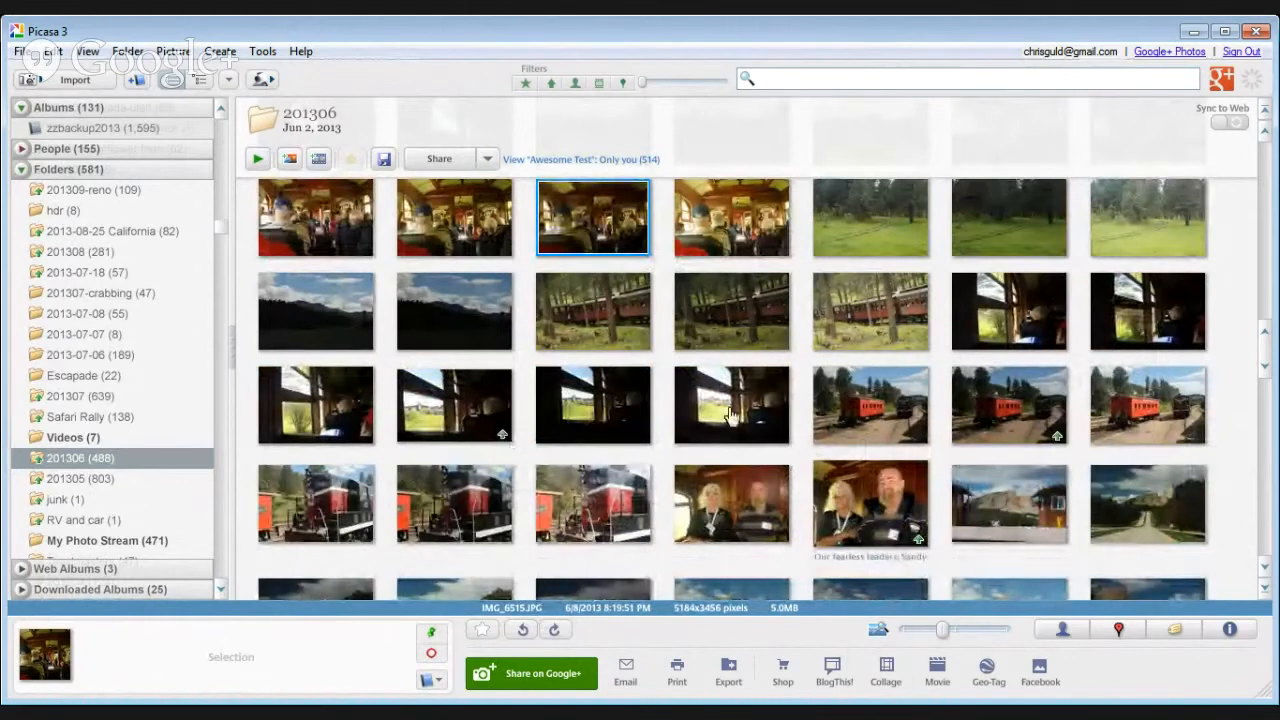
pyautogui.scroll(-5, 721, 440)
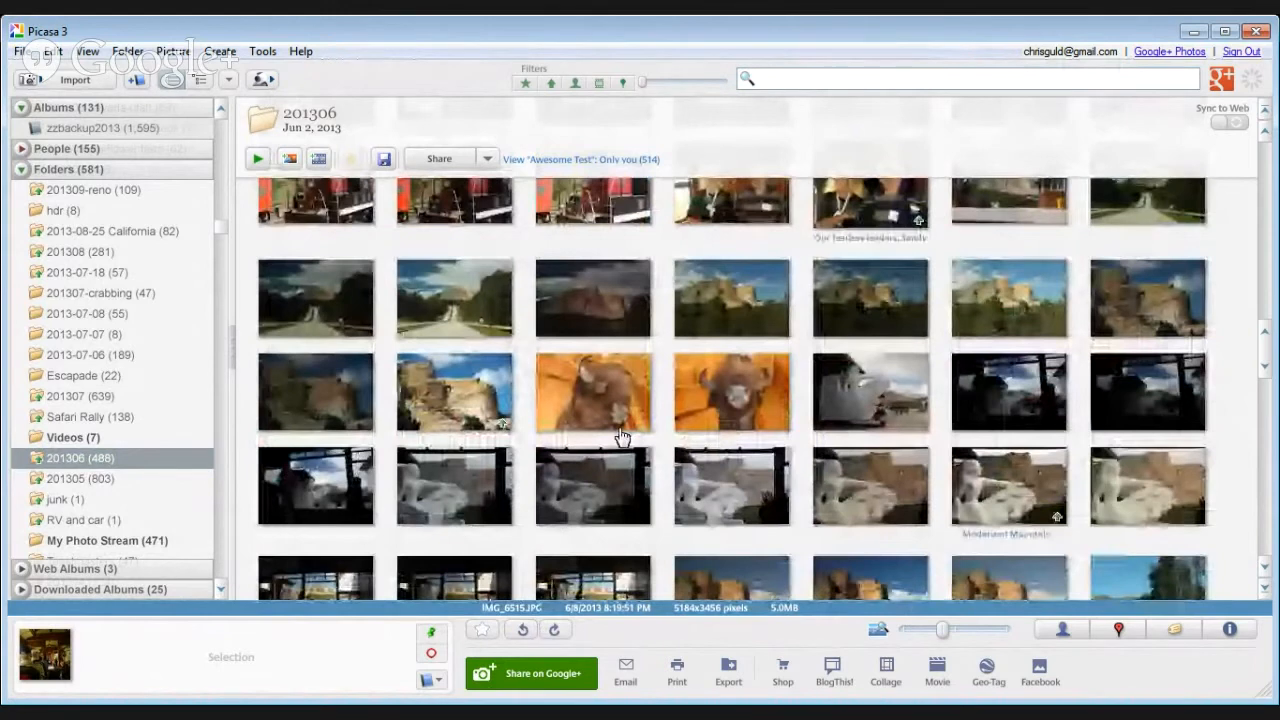
pyautogui.scroll(-3, 797, 440)
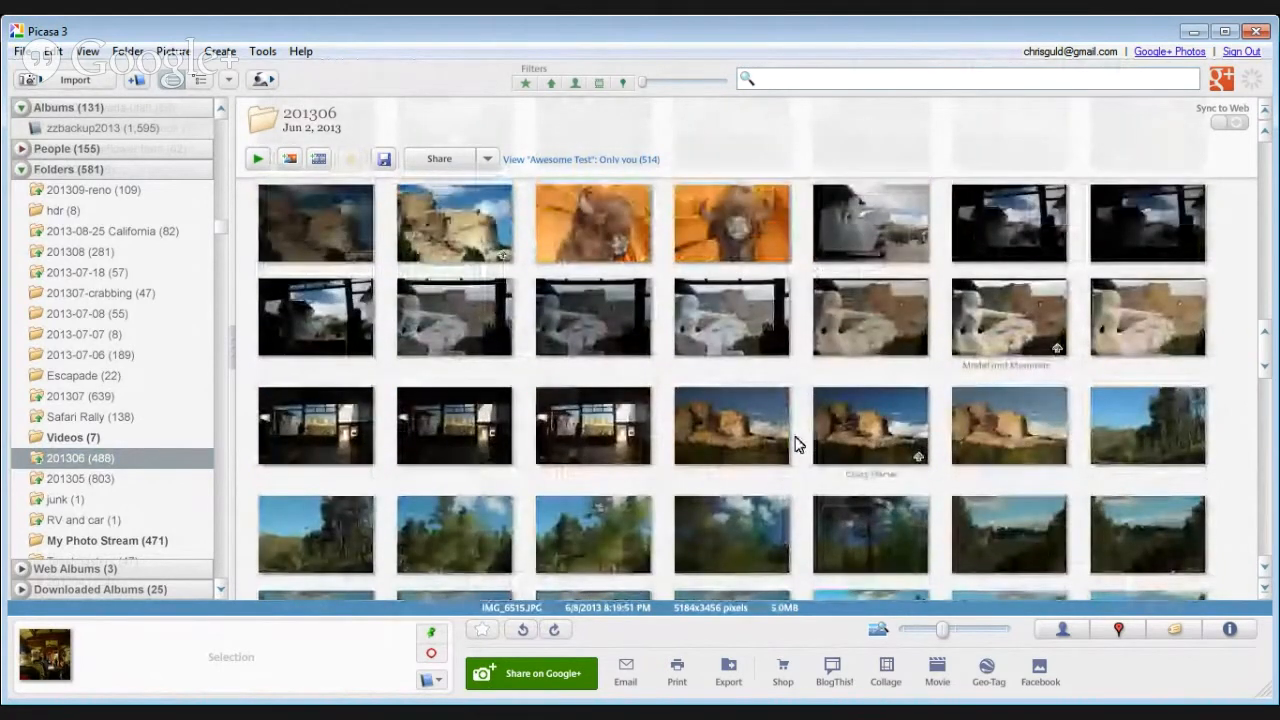
pyautogui.scroll(-5, 797, 444)
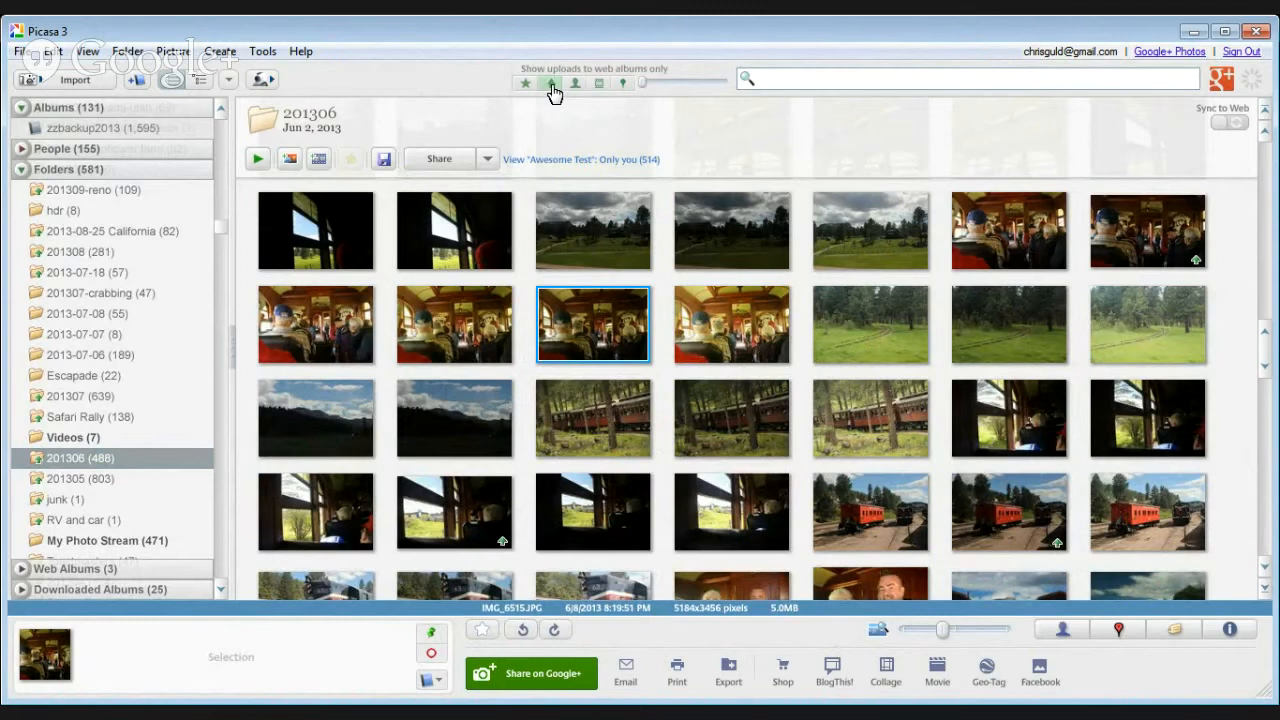
pyautogui.click(551, 84)
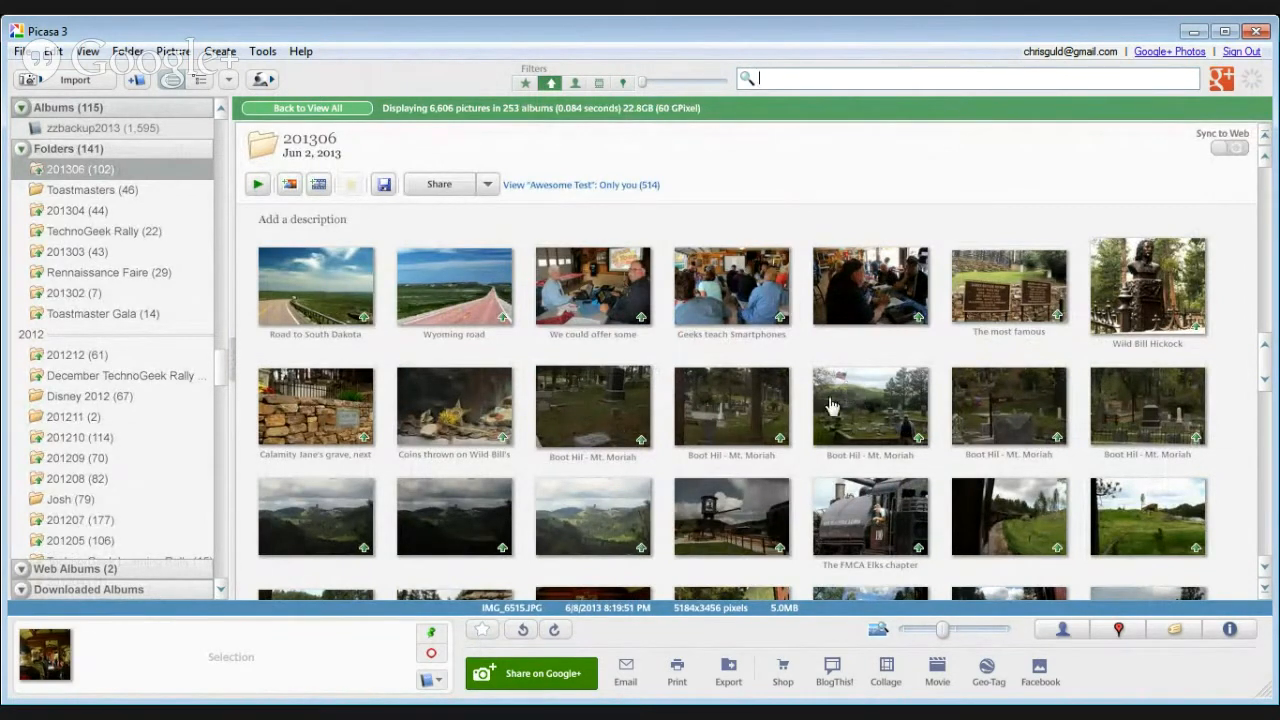
# - Select the photo captioned "The most famous" together with the Wild Bill Hickock photo in the 201306 folder
pyautogui.click(1017, 305)
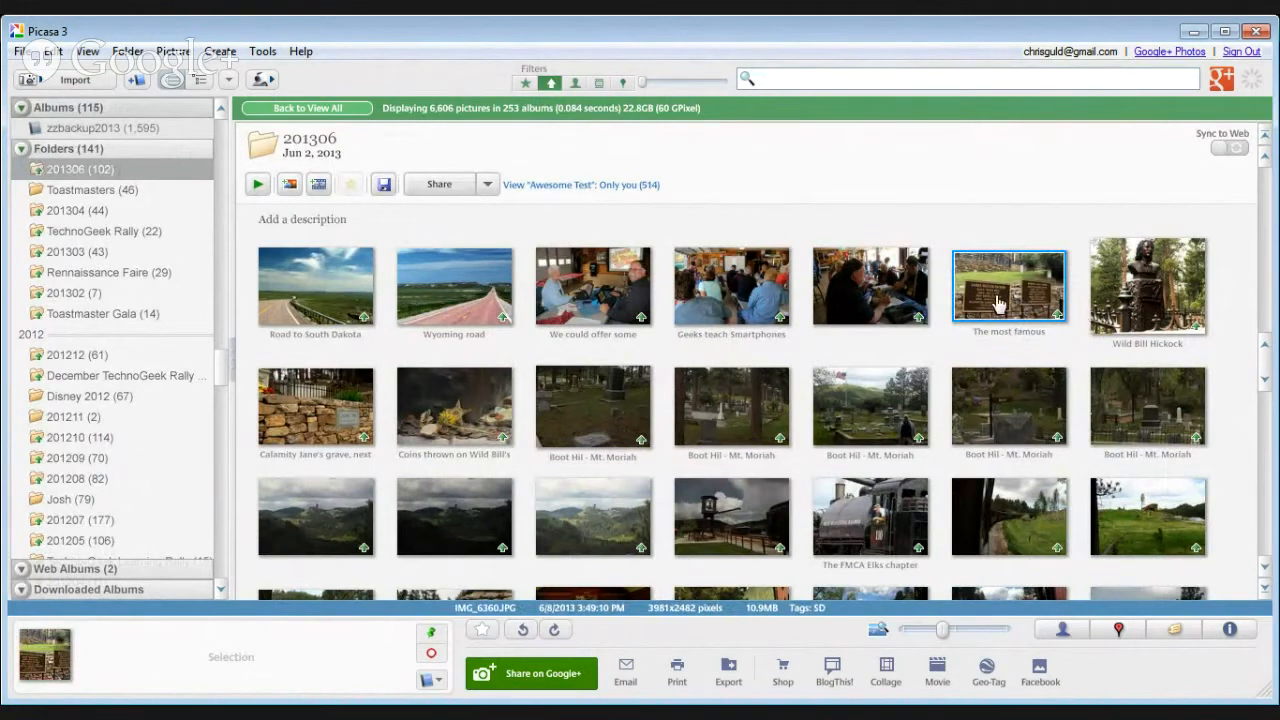
pyautogui.click(1157, 303)
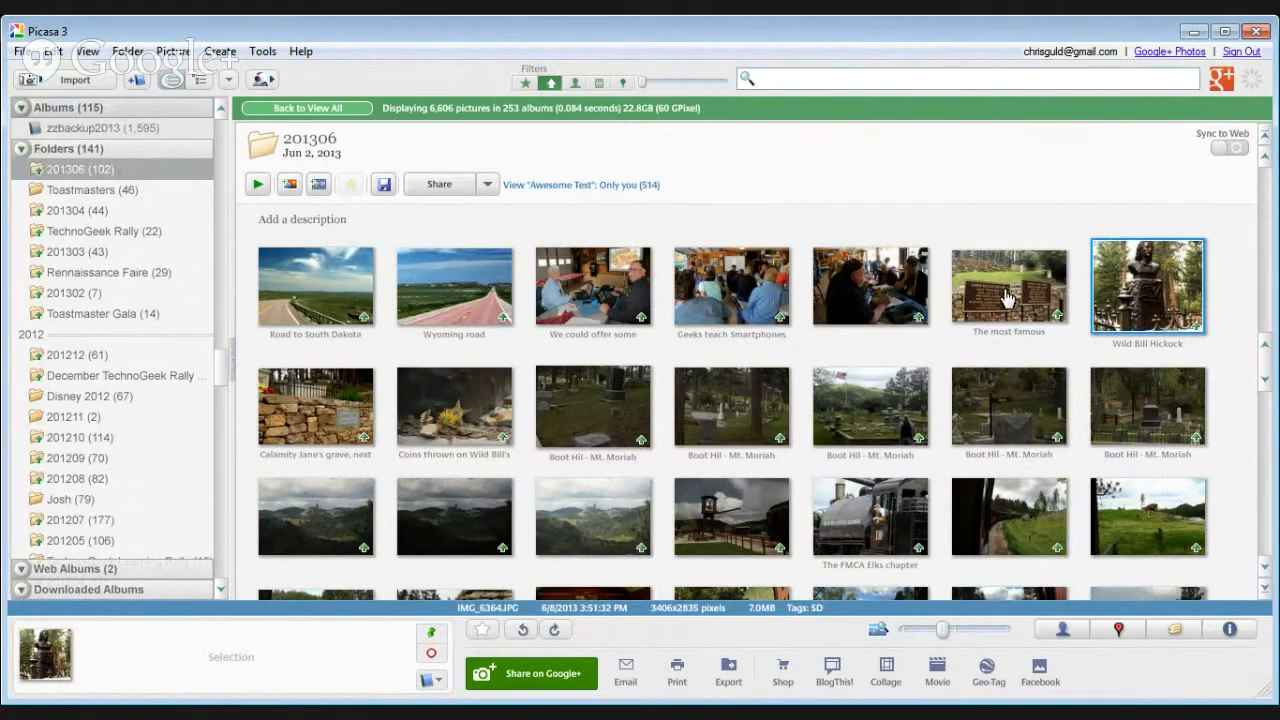
pyautogui.click(997, 297)
pyautogui.click(1143, 295)
pyautogui.click(1003, 302)
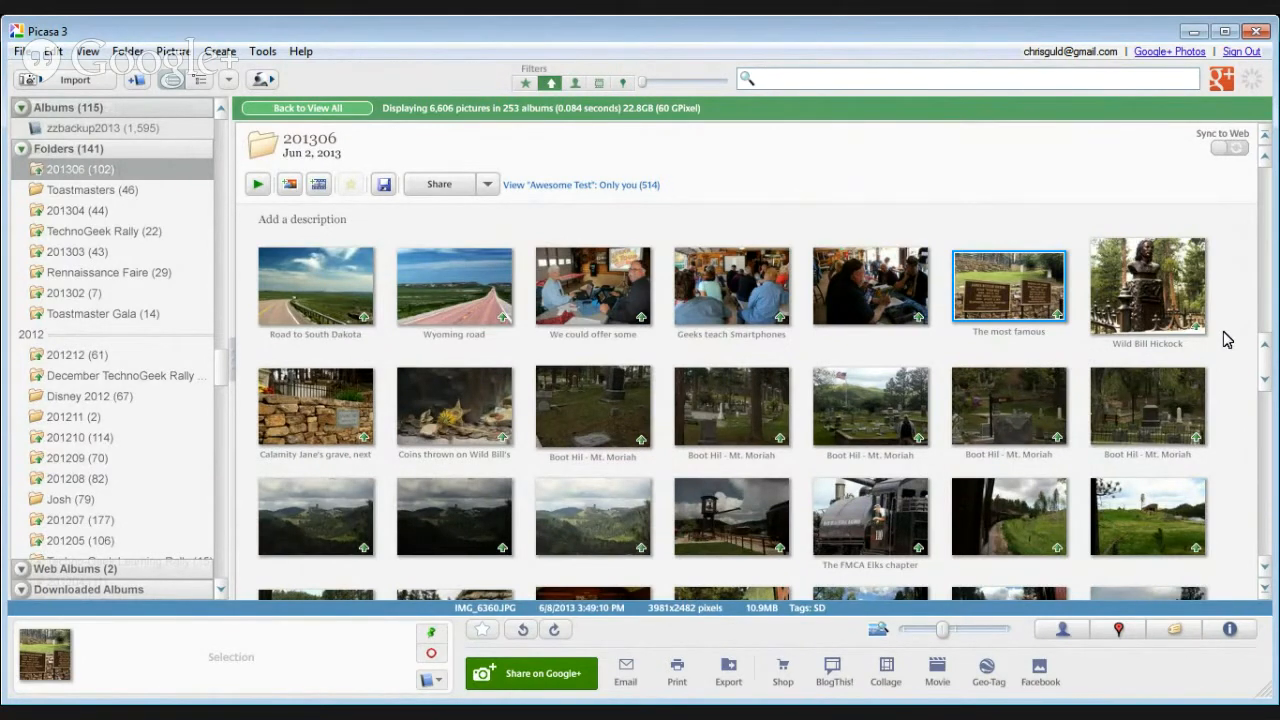
pyautogui.keyDown('ctrl'); pyautogui.click(1155, 310); pyautogui.keyUp('ctrl')
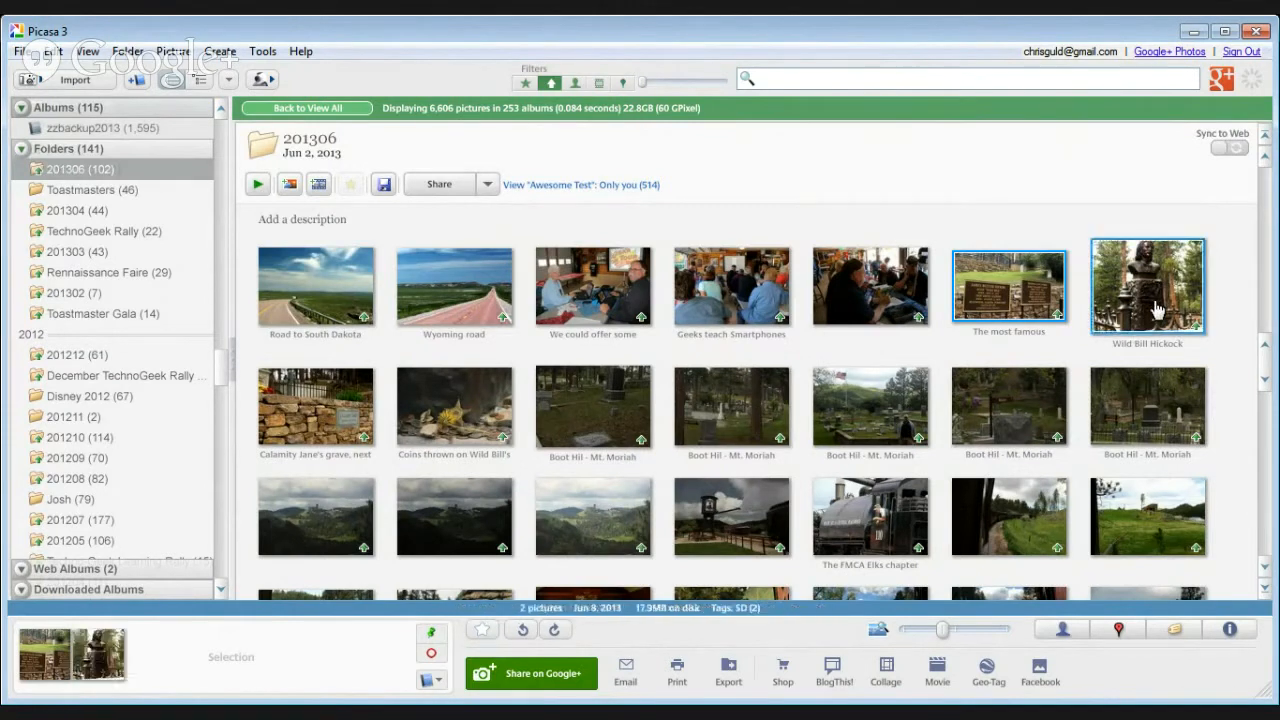
# - Add the photo captioned "The FMCA Elks chapter" and the station photo just before it to the selection
pyautogui.scroll(-1, 958, 383)
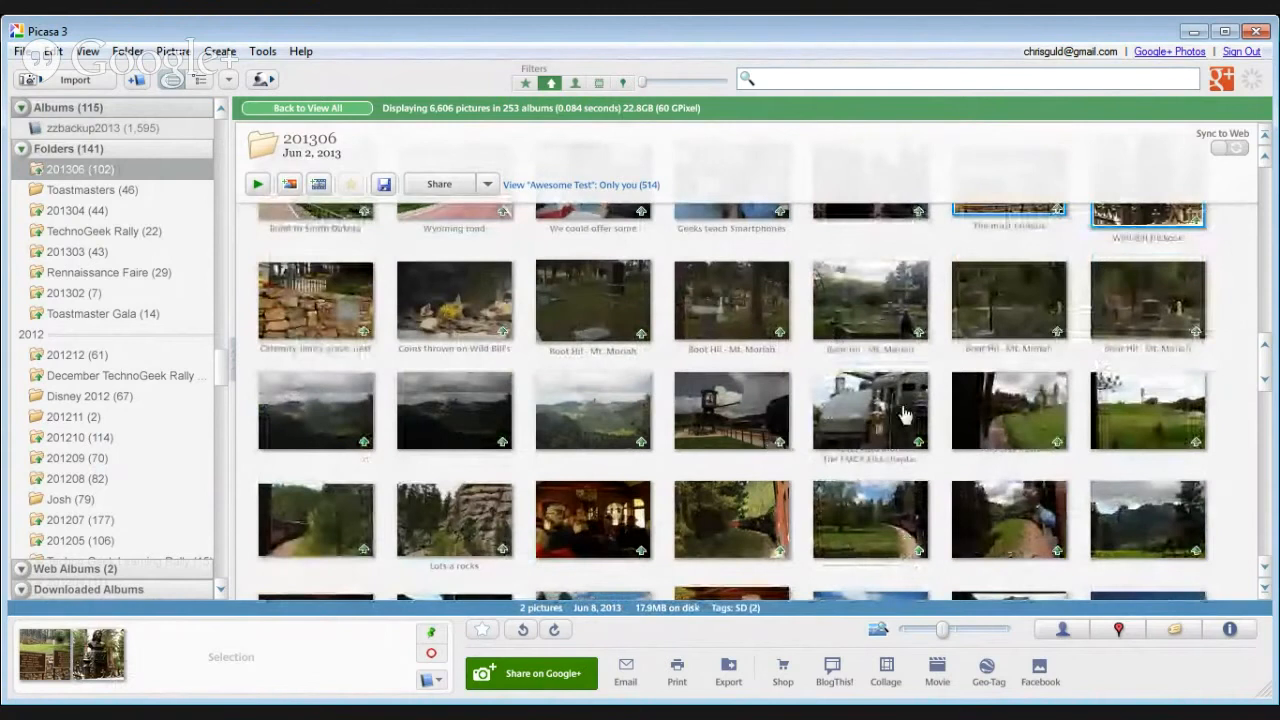
pyautogui.keyDown('ctrl'); pyautogui.click(891, 423); pyautogui.keyUp('ctrl')
pyautogui.keyDown('ctrl'); pyautogui.click(715, 405); pyautogui.keyUp('ctrl')
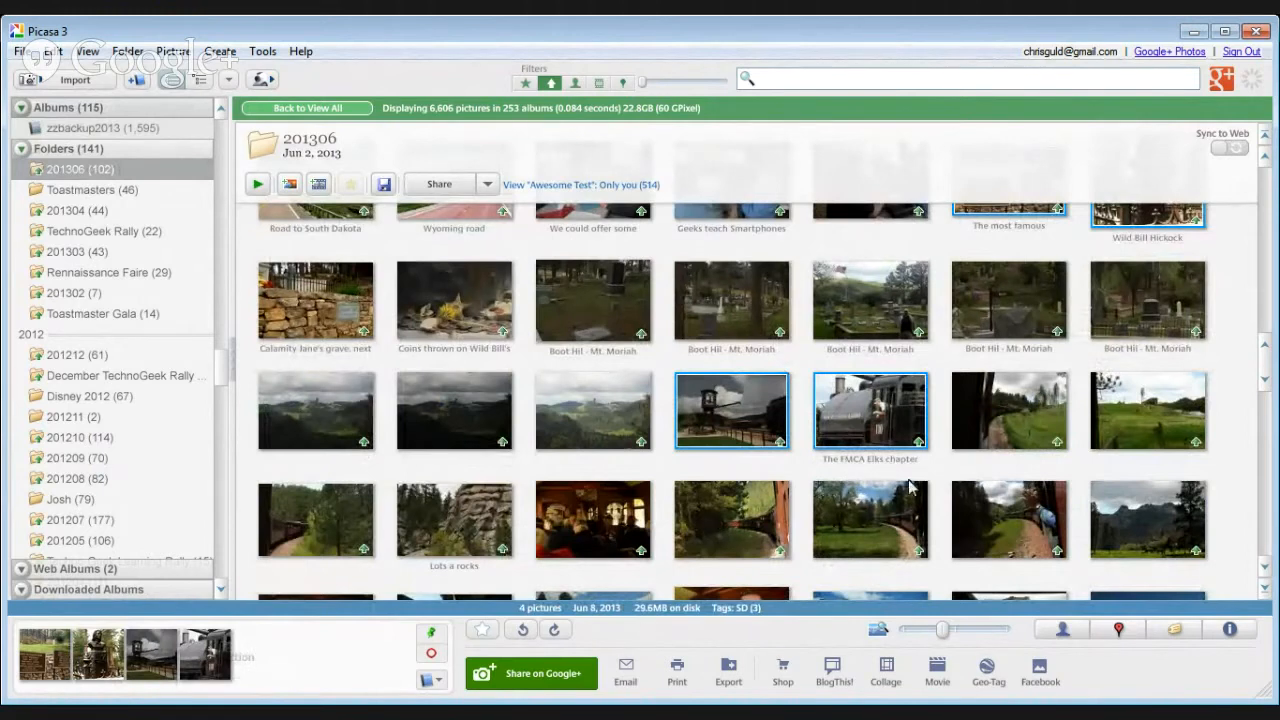
# - Add the uncaptioned rock monument photo, the "Model and Mountain" photo and the curving train photo two rows below the station to the selection
pyautogui.scroll(-3, 905, 470)
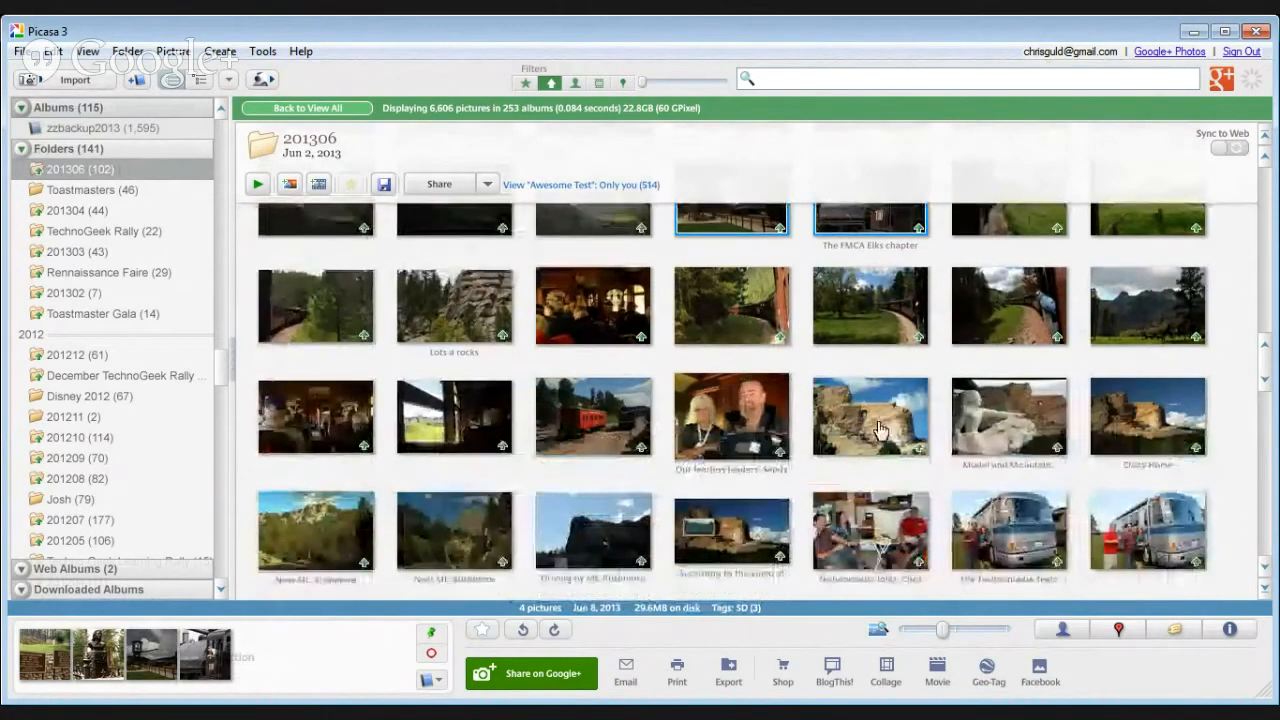
pyautogui.keyDown('ctrl'); pyautogui.click(880, 430); pyautogui.keyUp('ctrl')
pyautogui.keyDown('ctrl'); pyautogui.click(1030, 428); pyautogui.keyUp('ctrl')
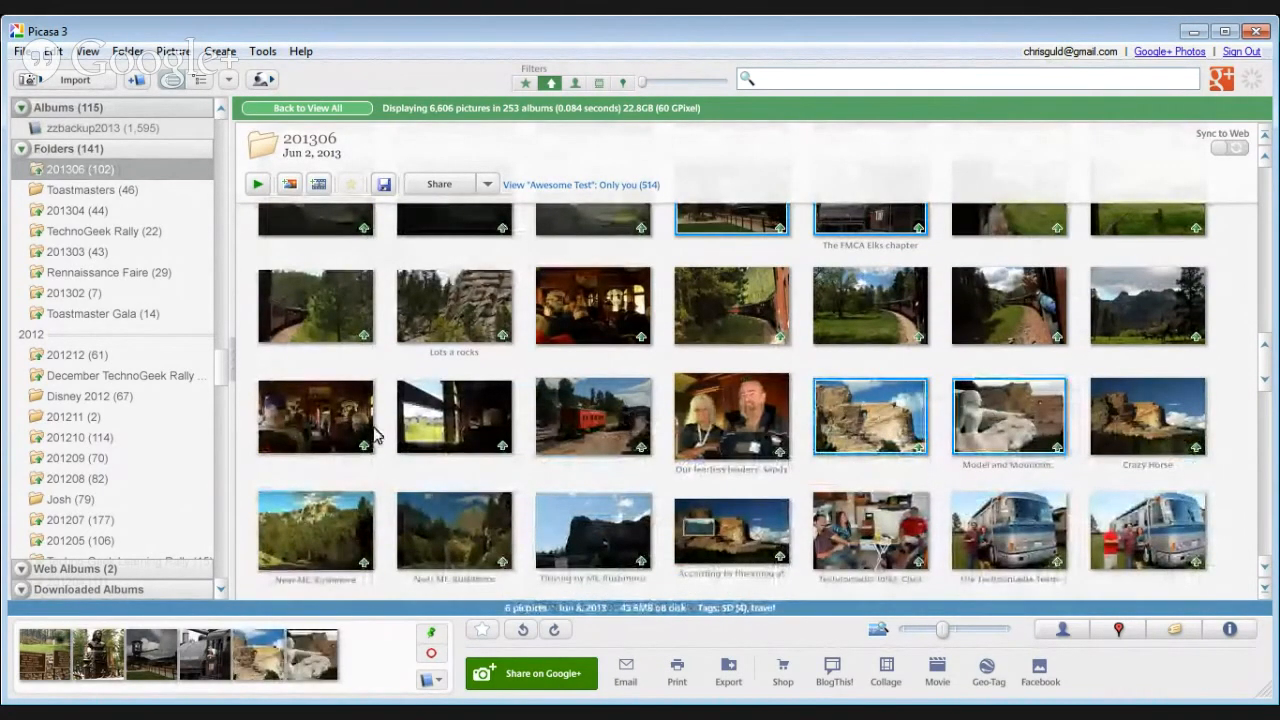
pyautogui.keyDown('ctrl'); pyautogui.click(1022, 317); pyautogui.keyUp('ctrl')
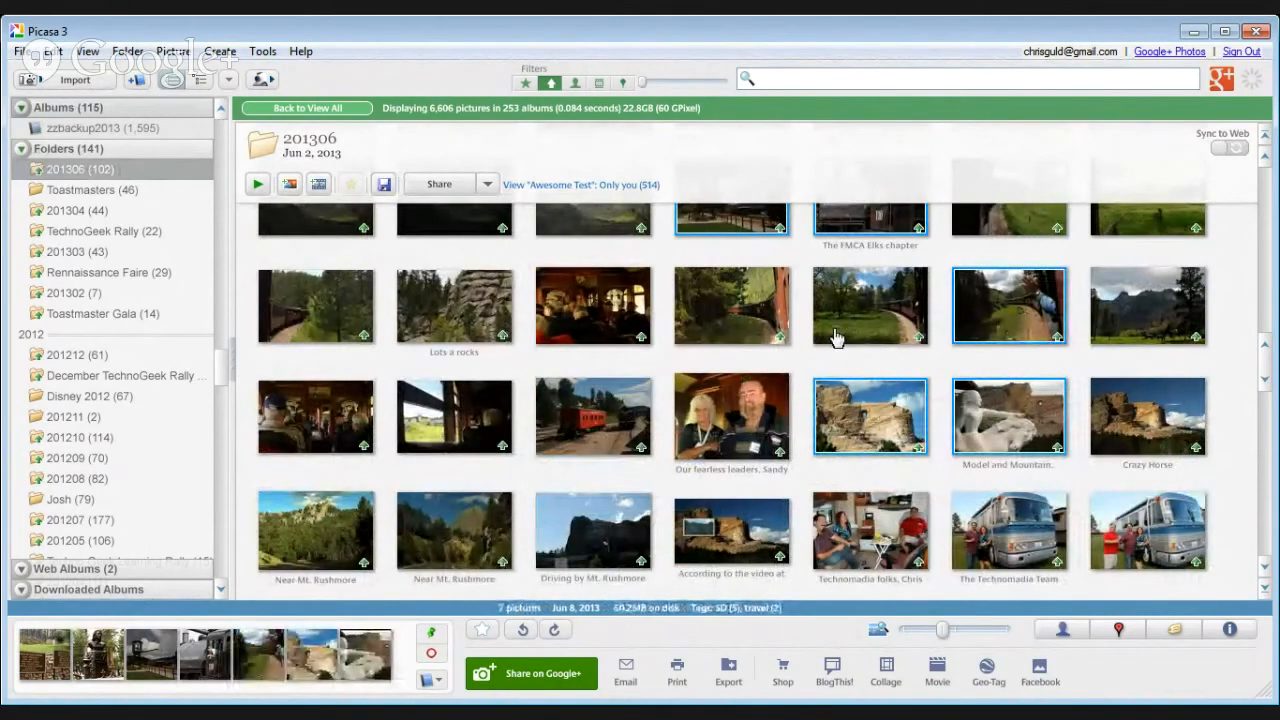
# - Add the close-up photo of two Mount Rushmore faces, next to the safari owners picture, to the selection
pyautogui.scroll(-5, 835, 338)
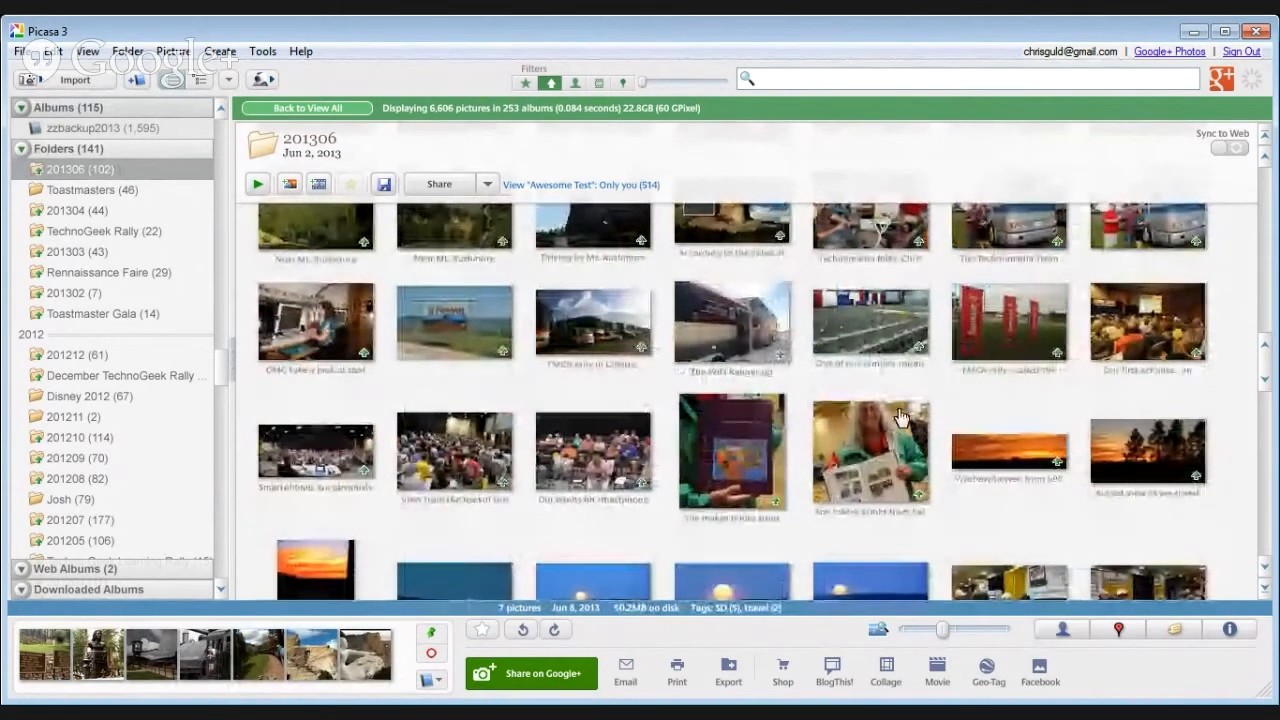
pyautogui.scroll(-8, 895, 417)
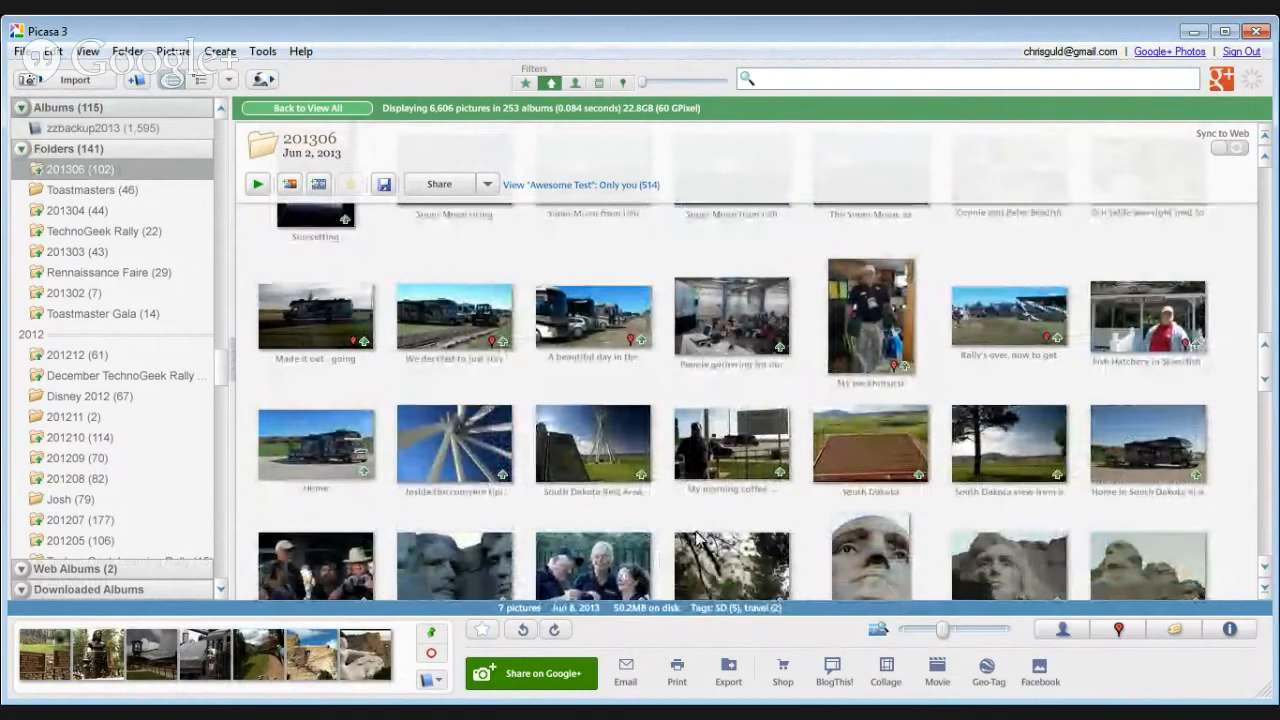
pyautogui.click(473, 577)
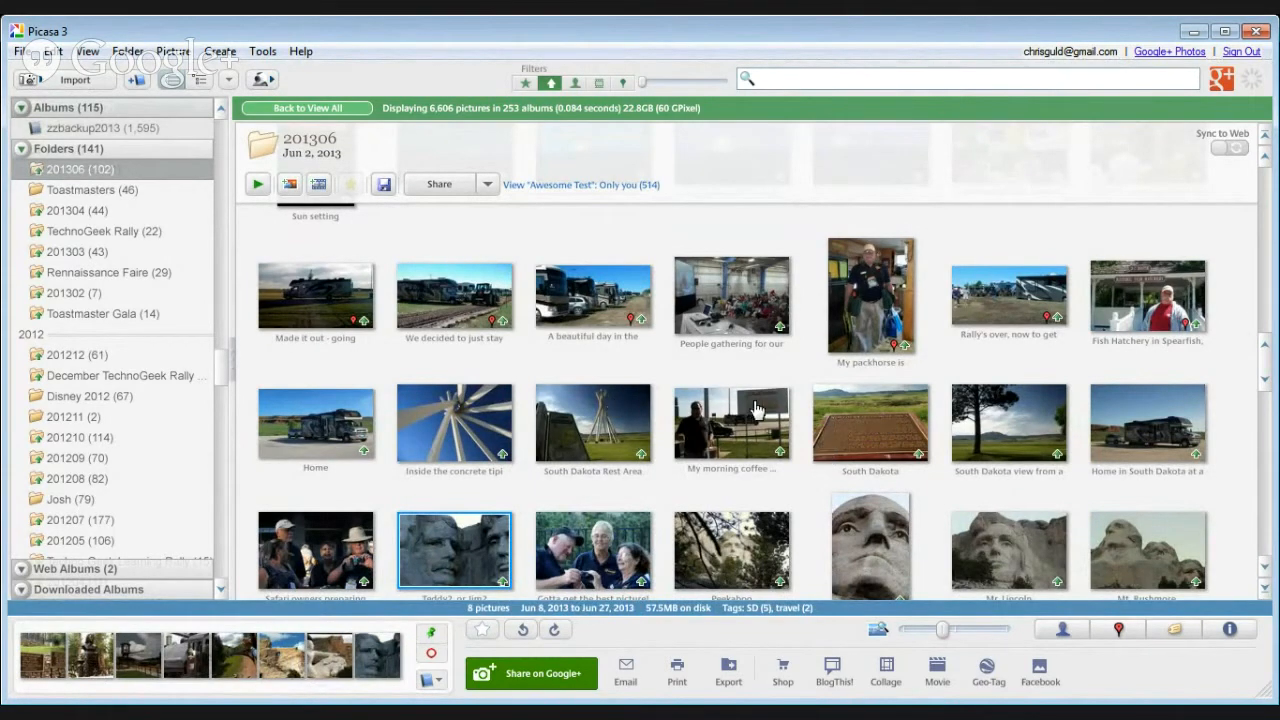
# - Select the red flower photo captioned "Roses at Bellingrath" in the 201305 folder and hold it in the photo tray
pyautogui.scroll(-3, 757, 410)
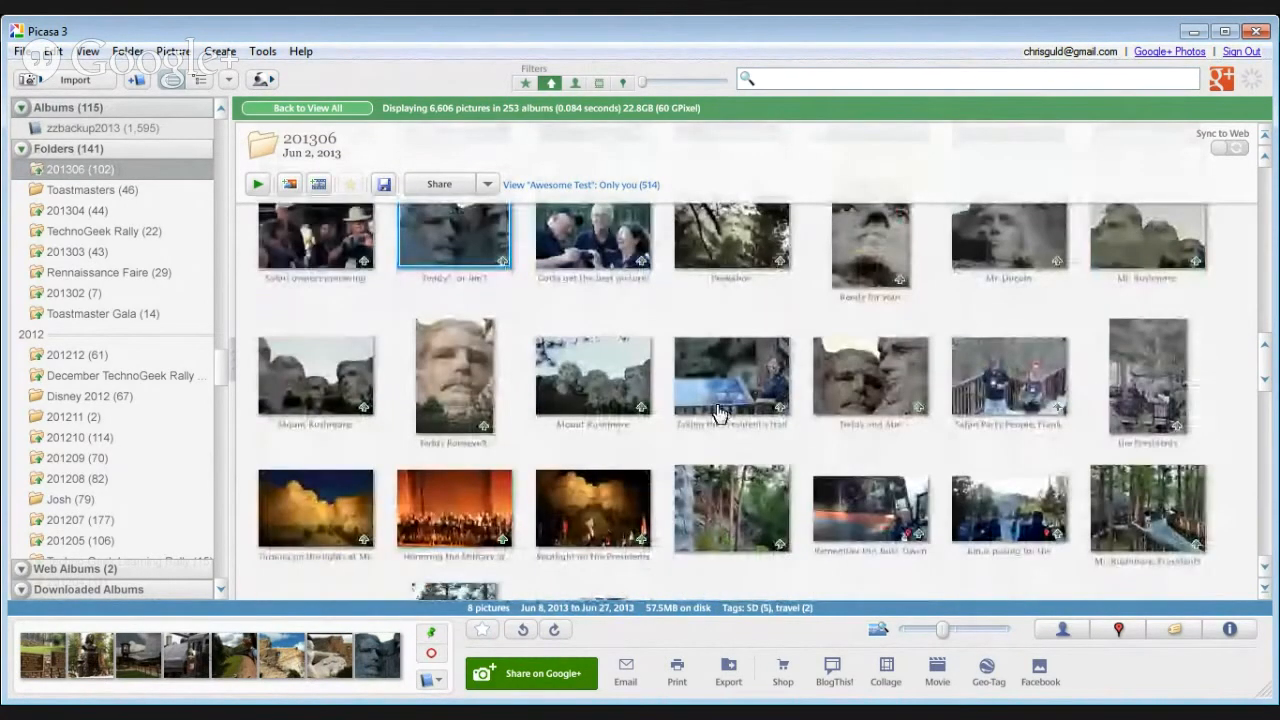
pyautogui.scroll(-5, 716, 406)
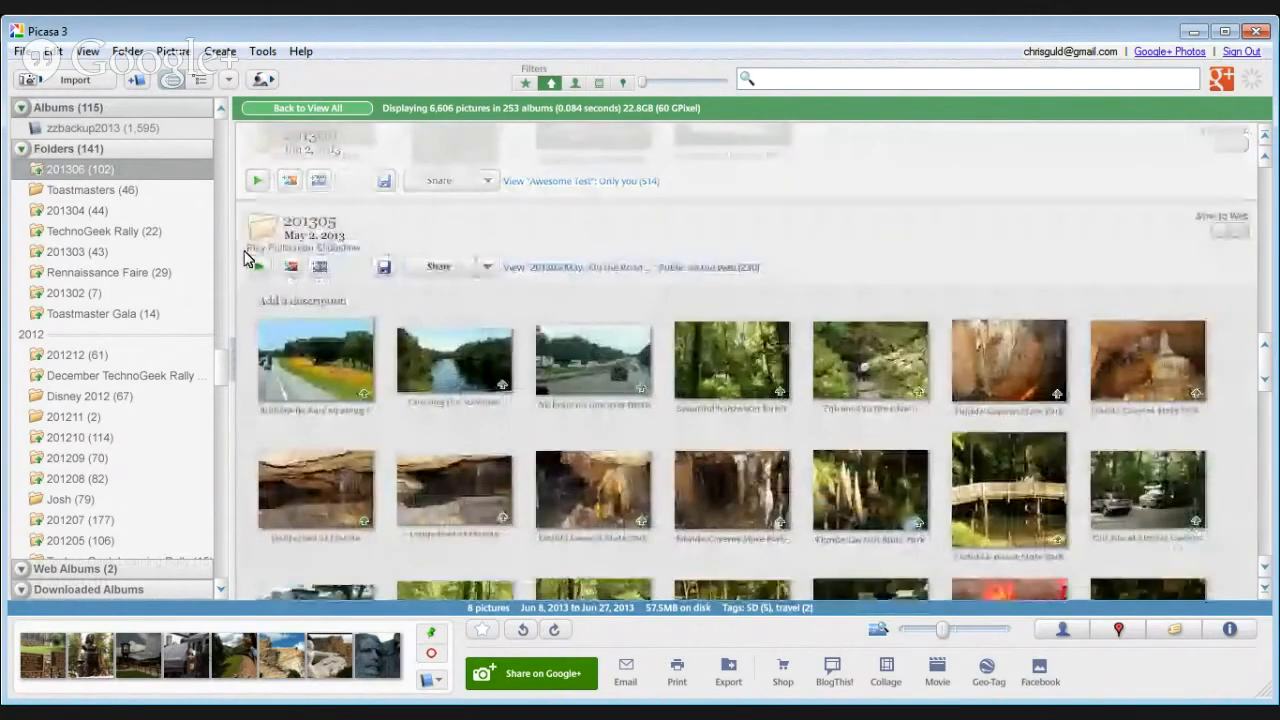
pyautogui.scroll(-5, 908, 409)
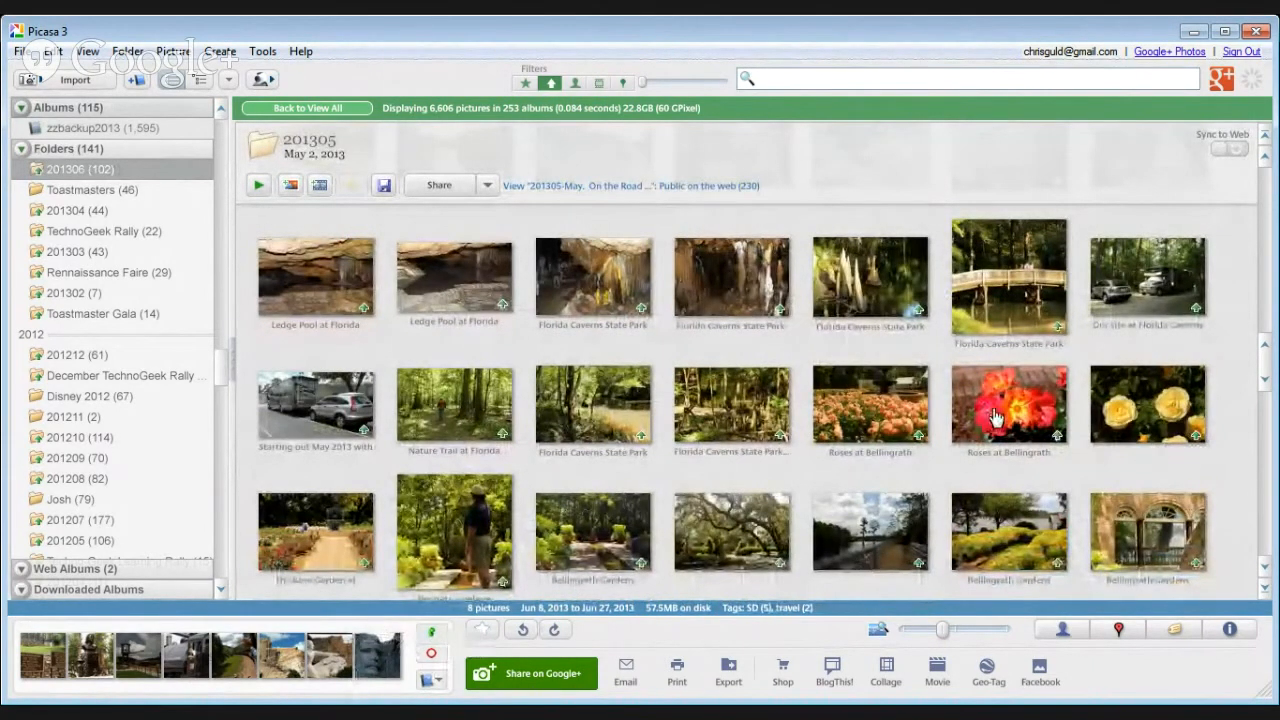
pyautogui.click(995, 418)
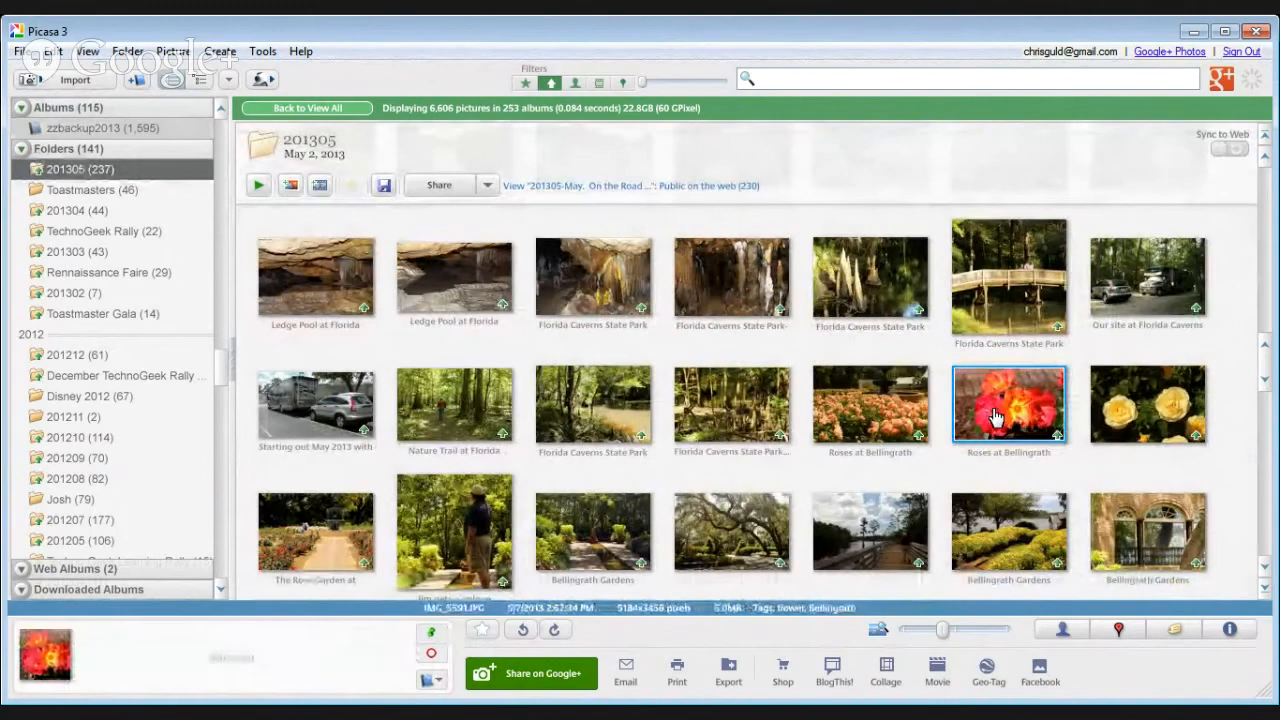
pyautogui.scroll(1, 980, 450)
pyautogui.scroll(1, 892, 465)
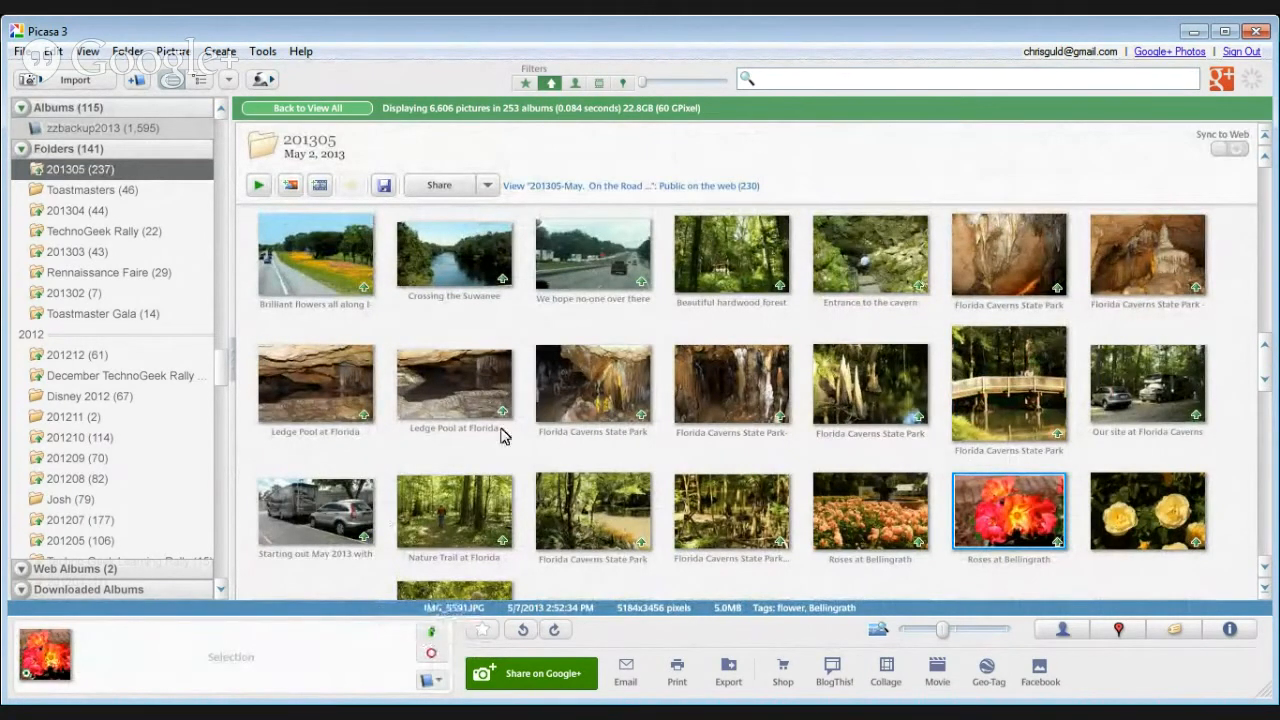
# - Select the photo of a man holding a child in the Disney 2012 folder alongside the held rose photo
pyautogui.scroll(-3, 627, 461)
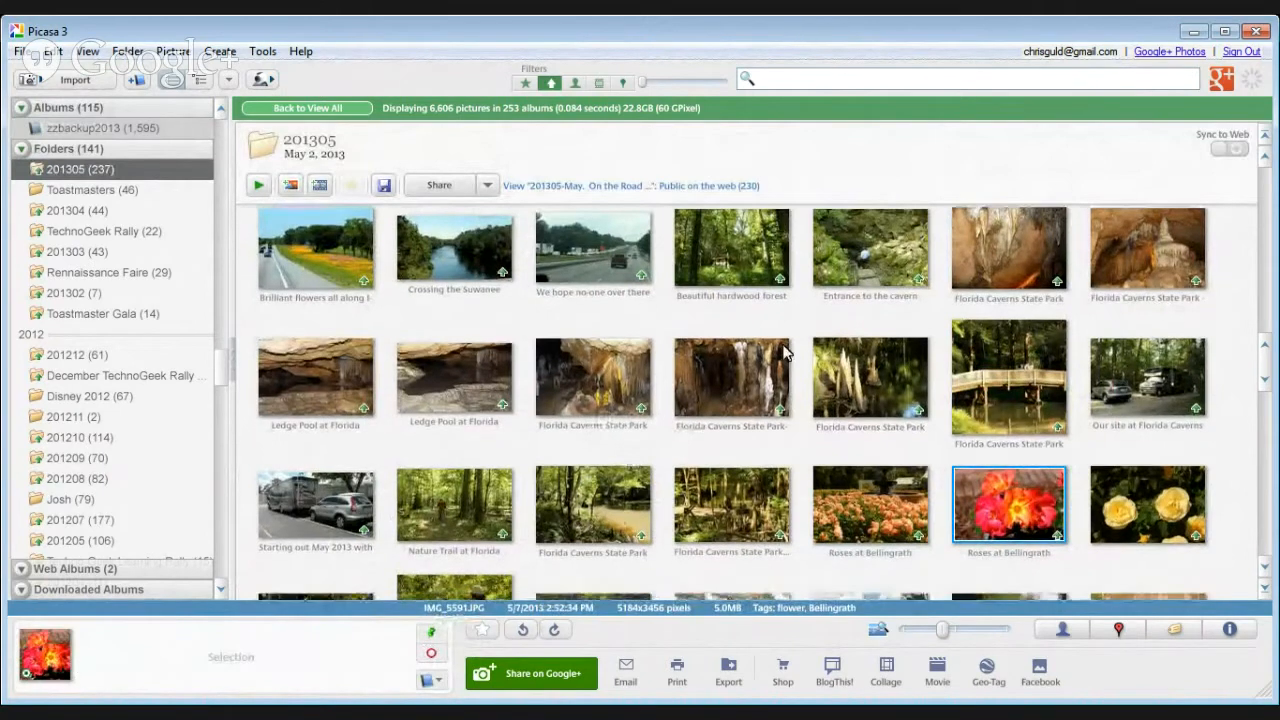
pyautogui.scroll(-15, 783, 355)
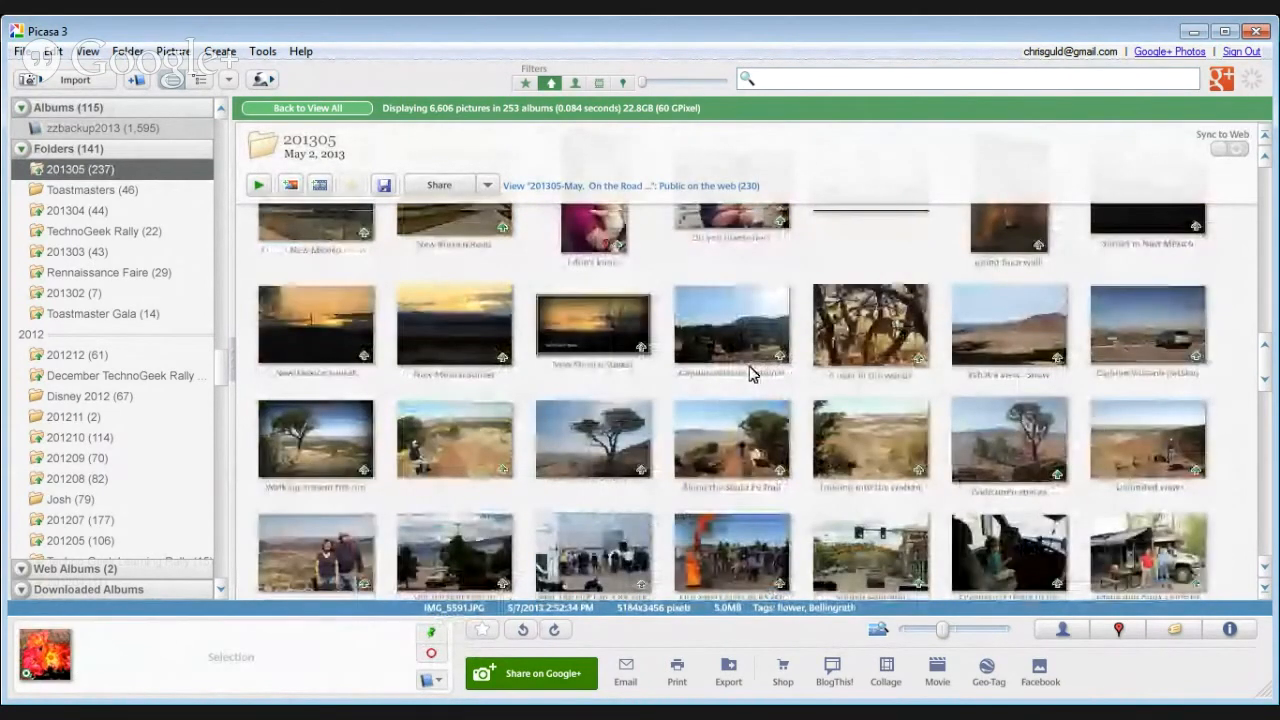
pyautogui.scroll(-20, 753, 374)
pyautogui.click(753, 374)
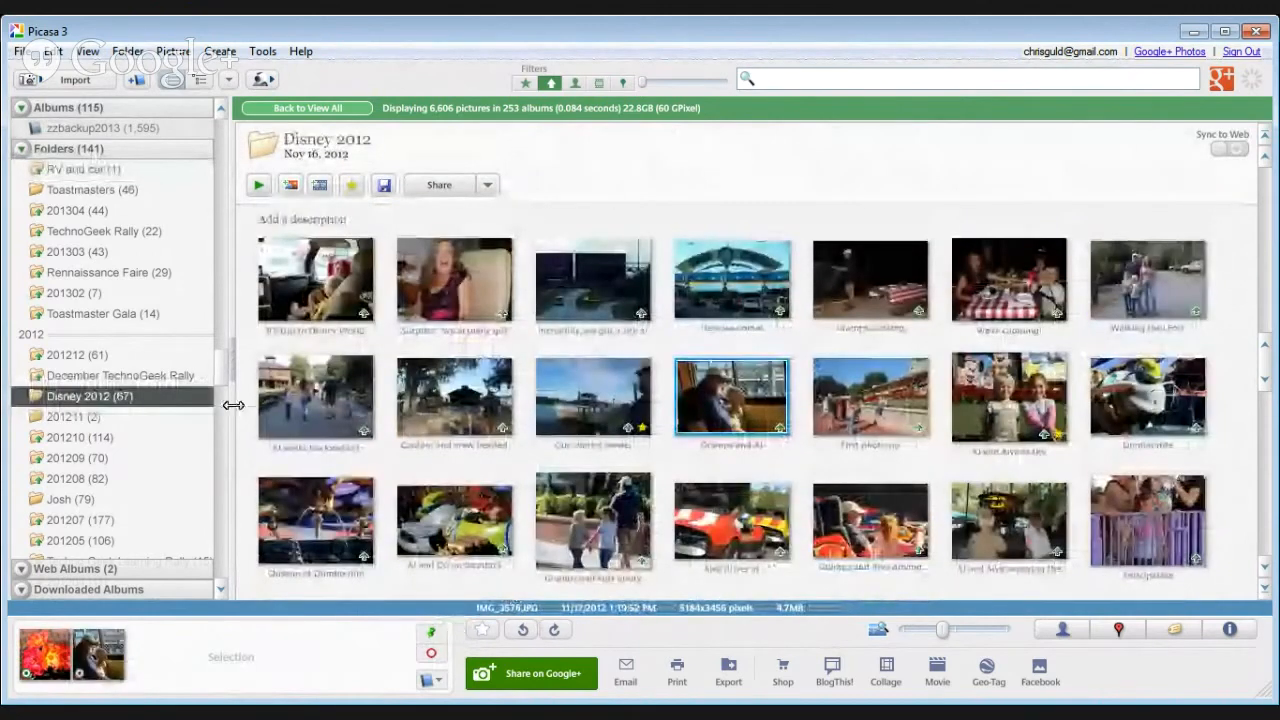
# - Select the "Nexus with Copilot" item in the 201208 folder, then clear everything held in the photo tray
pyautogui.scroll(-1, 632, 352)
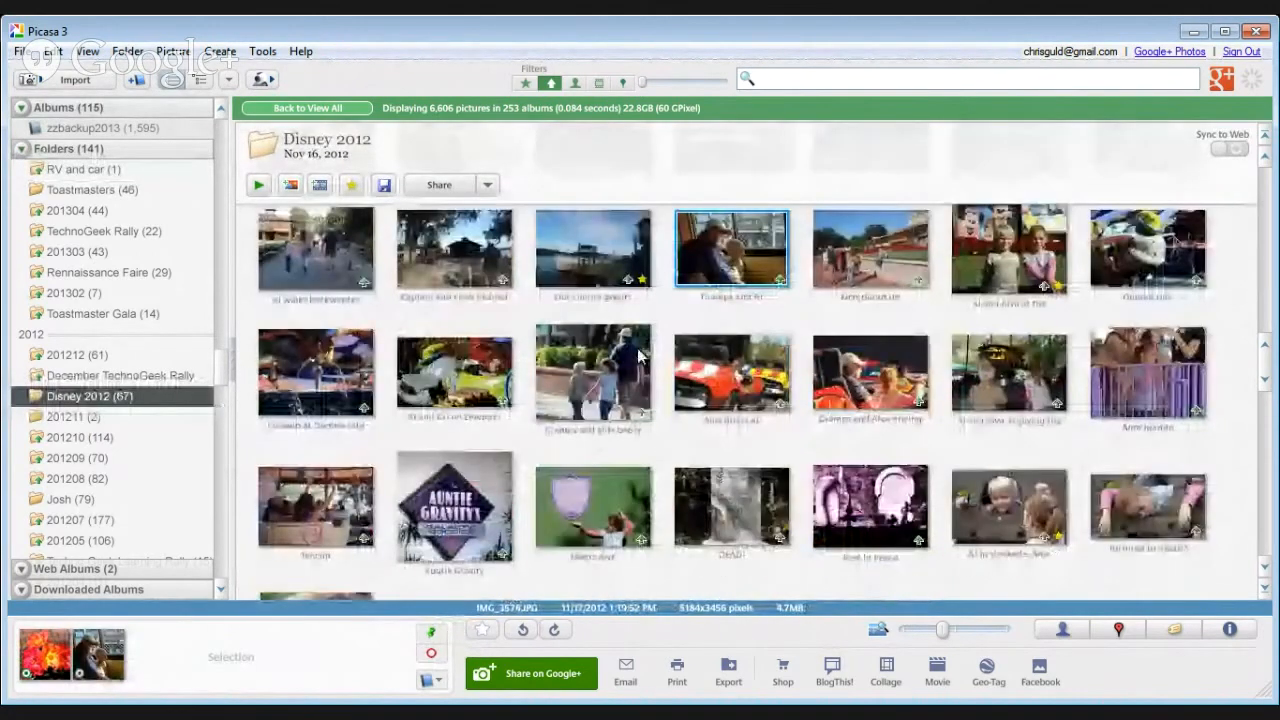
pyautogui.scroll(-3, 640, 355)
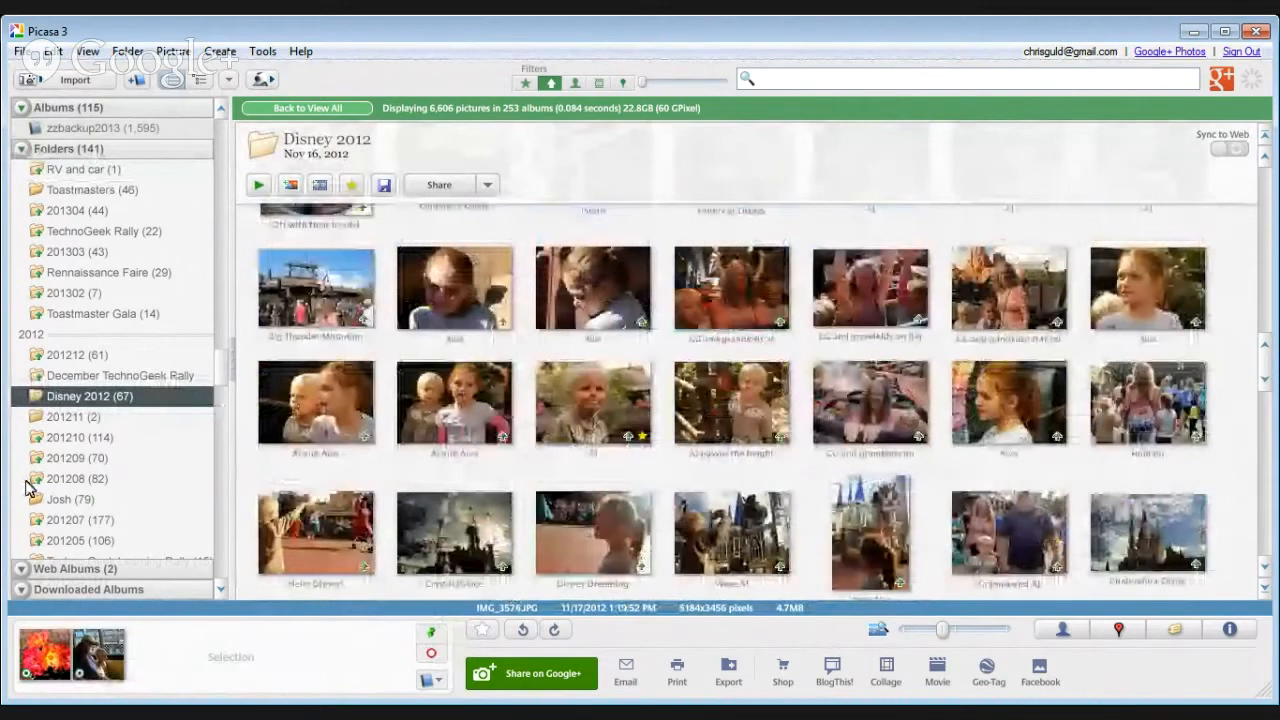
pyautogui.click(30, 480)
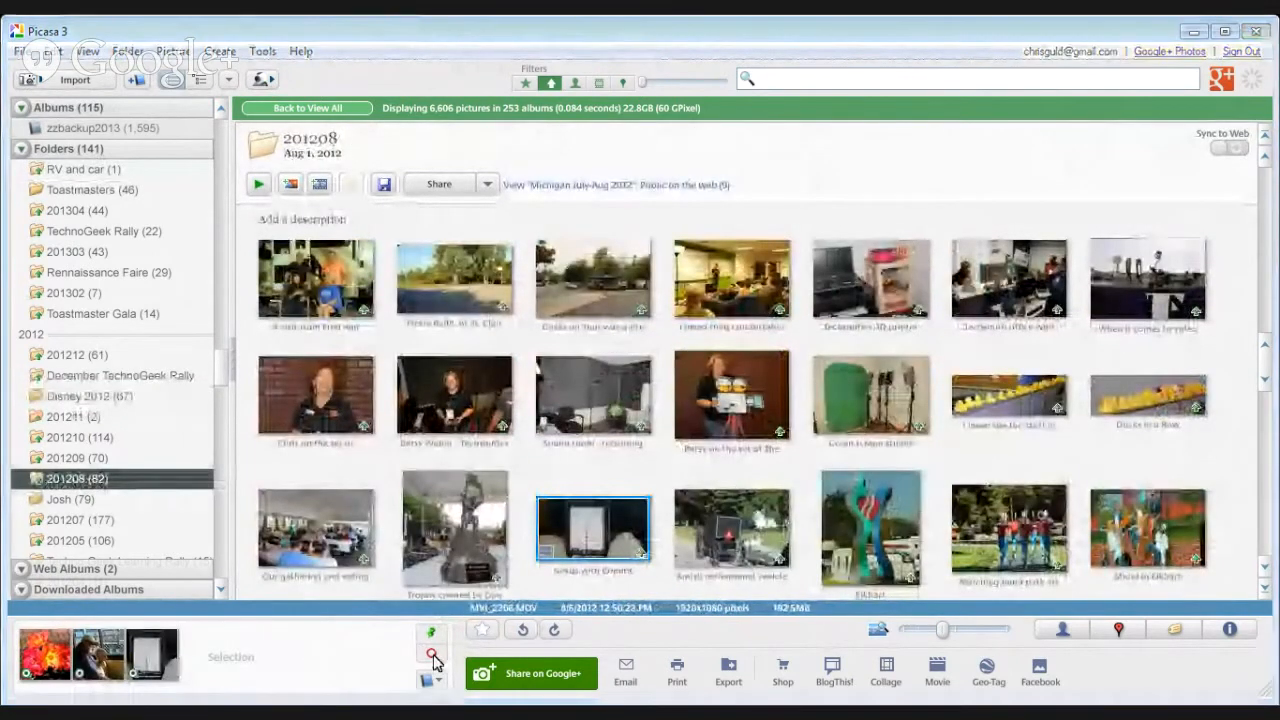
pyautogui.click(507, 543)
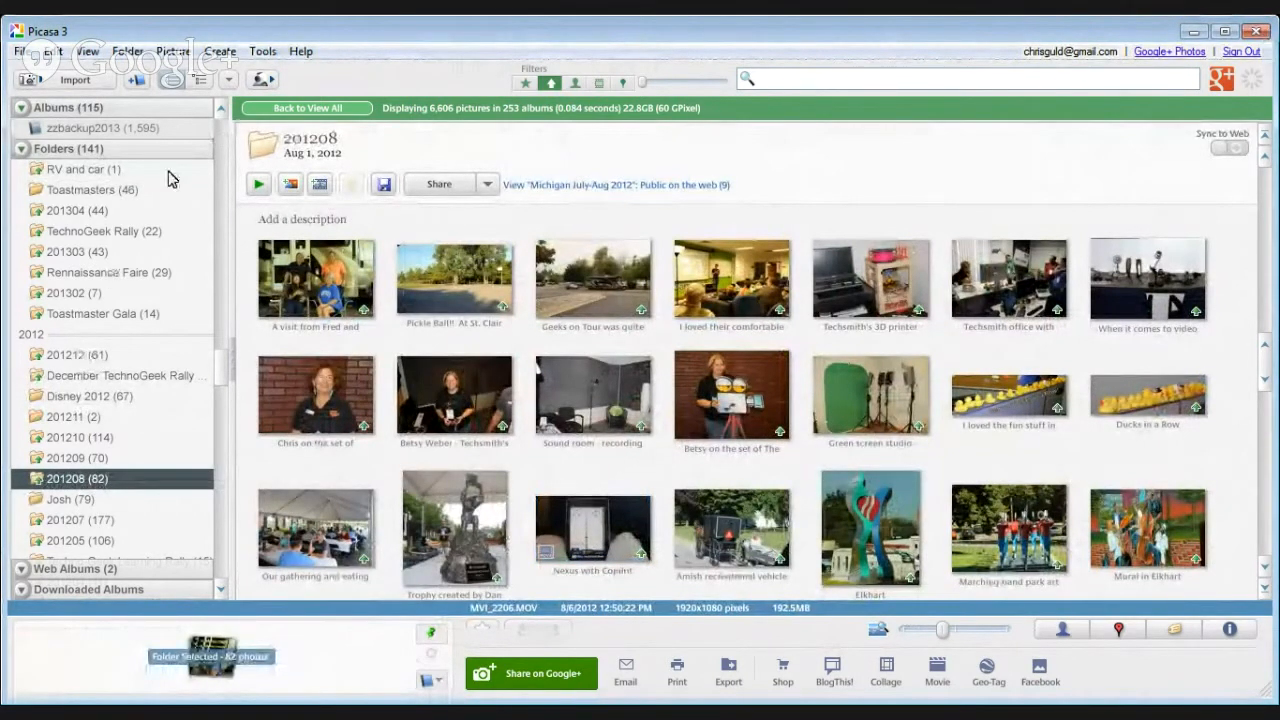
# - Select the "The most famous", "Wild Bill Hickock", last "Boot Hill", water tower and "The FMCA Elks chapter" photos in the 201306 folder
pyautogui.click(221, 109)
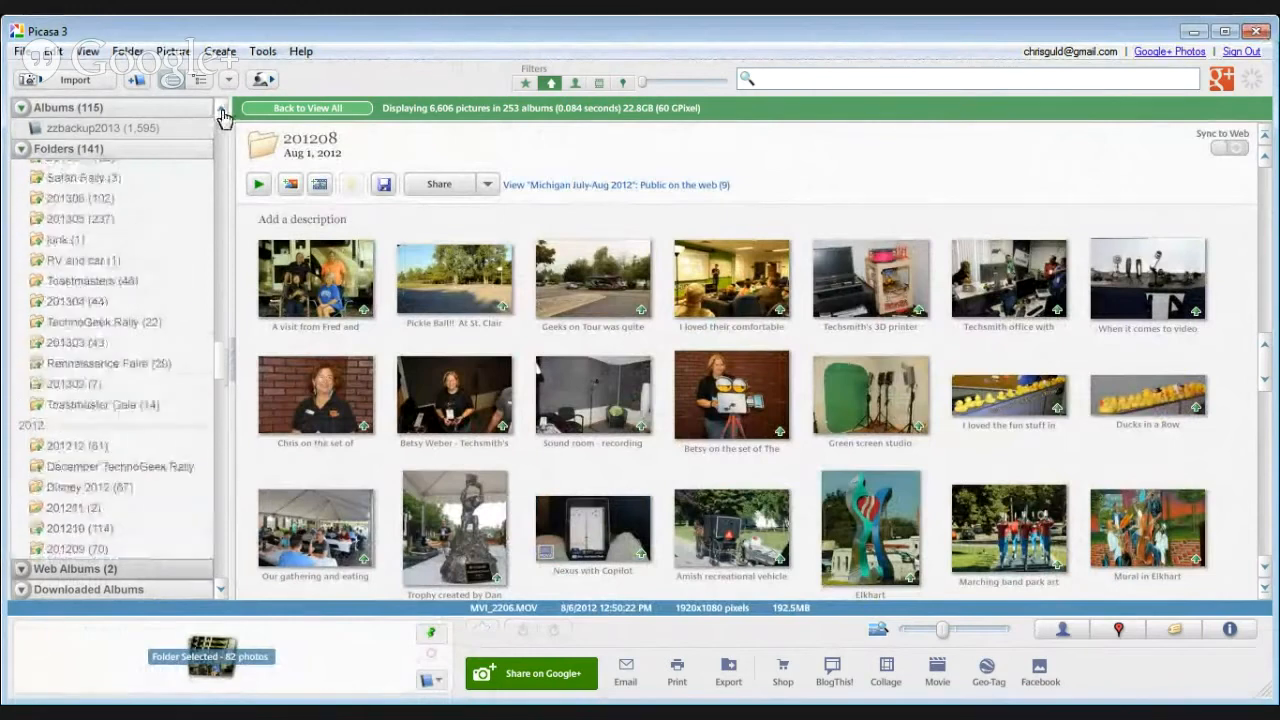
pyautogui.click(103, 209)
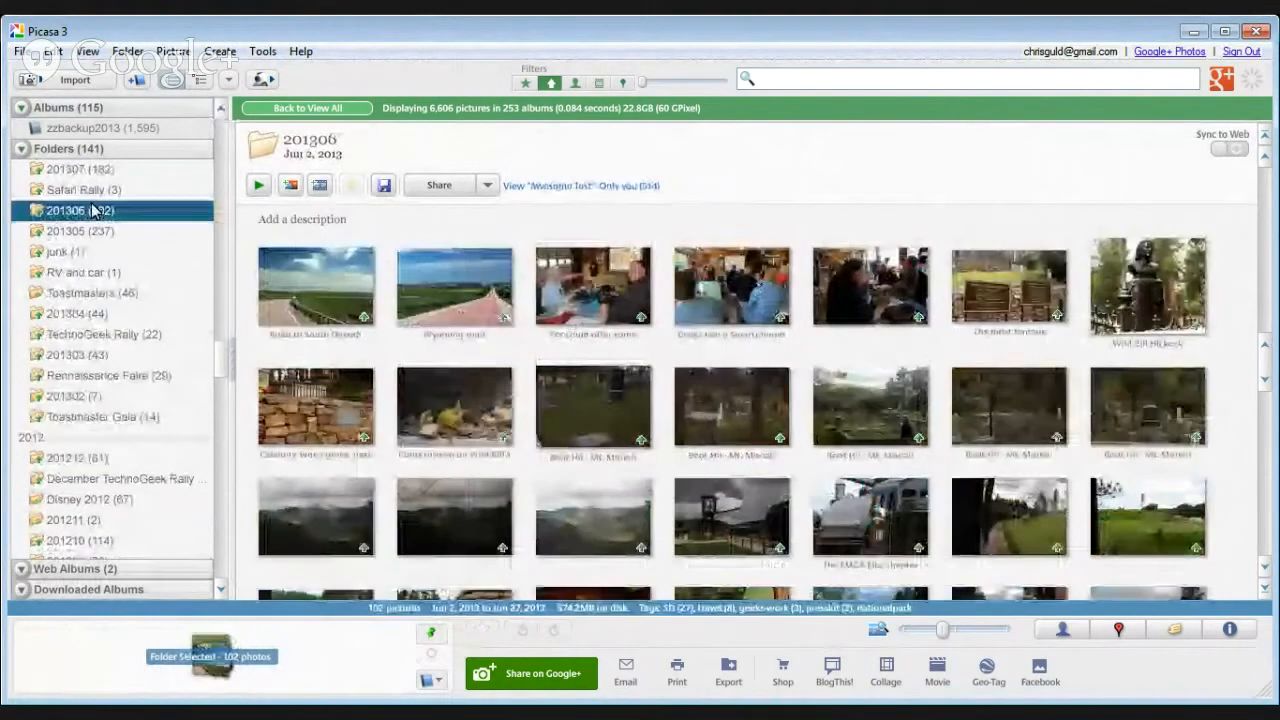
pyautogui.click(1006, 327)
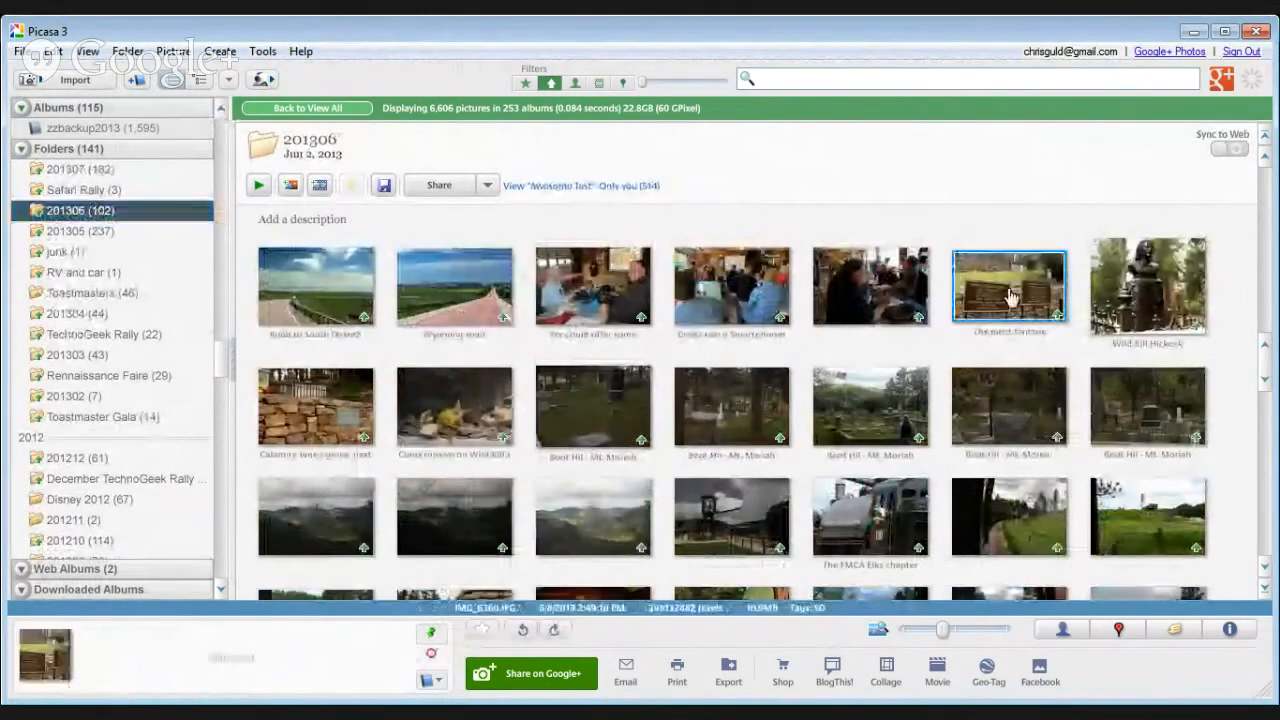
pyautogui.keyDown('ctrl'); pyautogui.click(1157, 283); pyautogui.keyUp('ctrl')
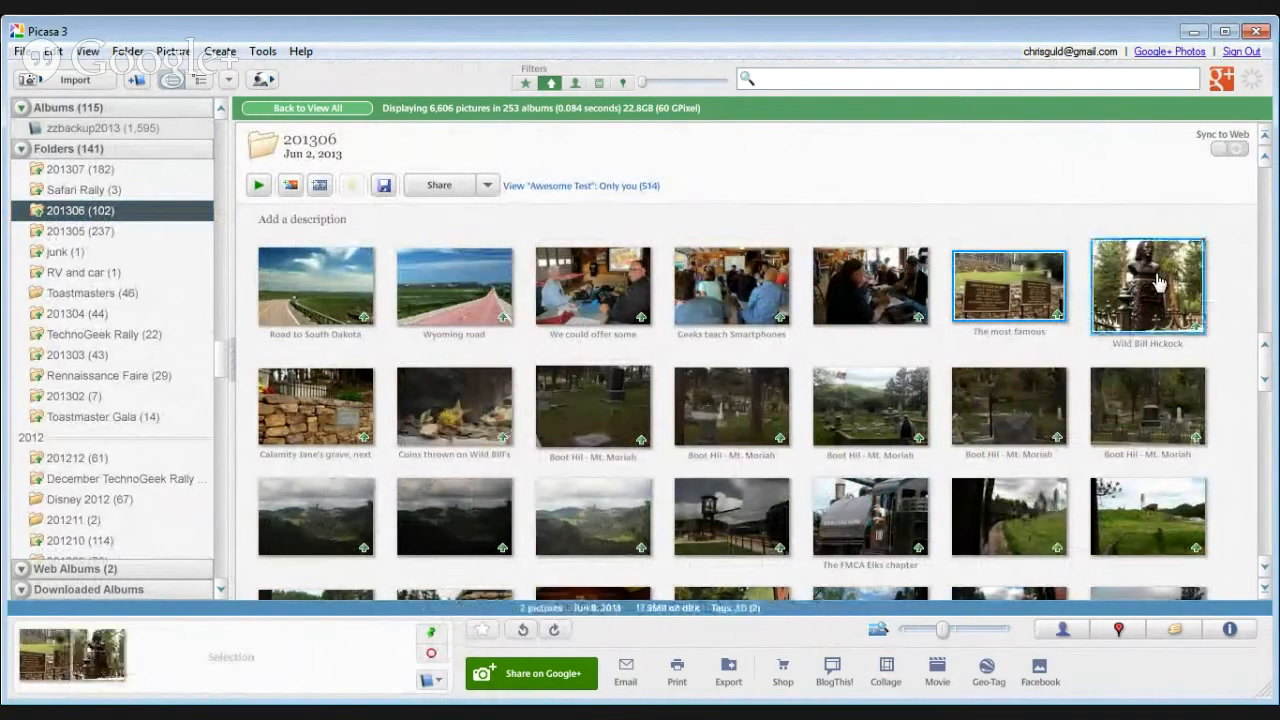
pyautogui.keyDown('ctrl'); pyautogui.click(1158, 418); pyautogui.keyUp('ctrl')
pyautogui.keyDown('ctrl'); pyautogui.click(720, 535); pyautogui.keyUp('ctrl')
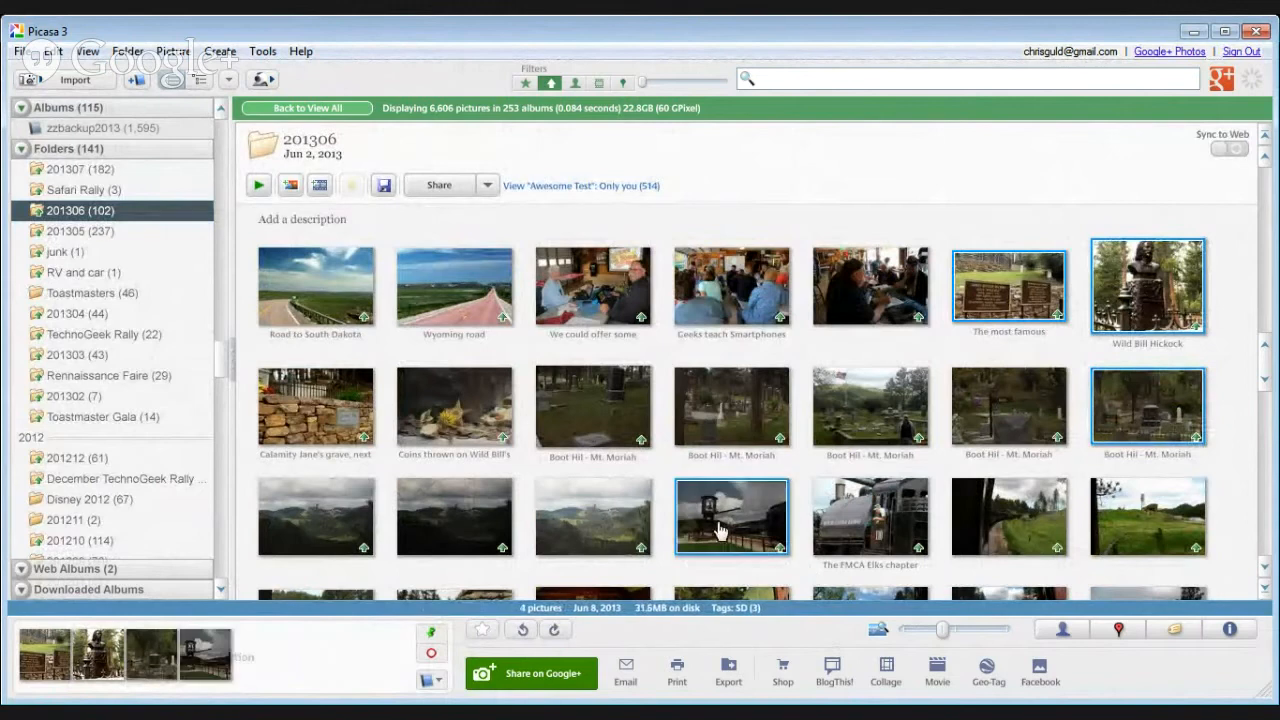
pyautogui.keyDown('ctrl'); pyautogui.click(880, 505); pyautogui.keyUp('ctrl')
# - Add the curving train, train car interior, uncaptioned rock monument and "Model and Mountain" photos to the 201306 selection
pyautogui.scroll(-2, 960, 502)
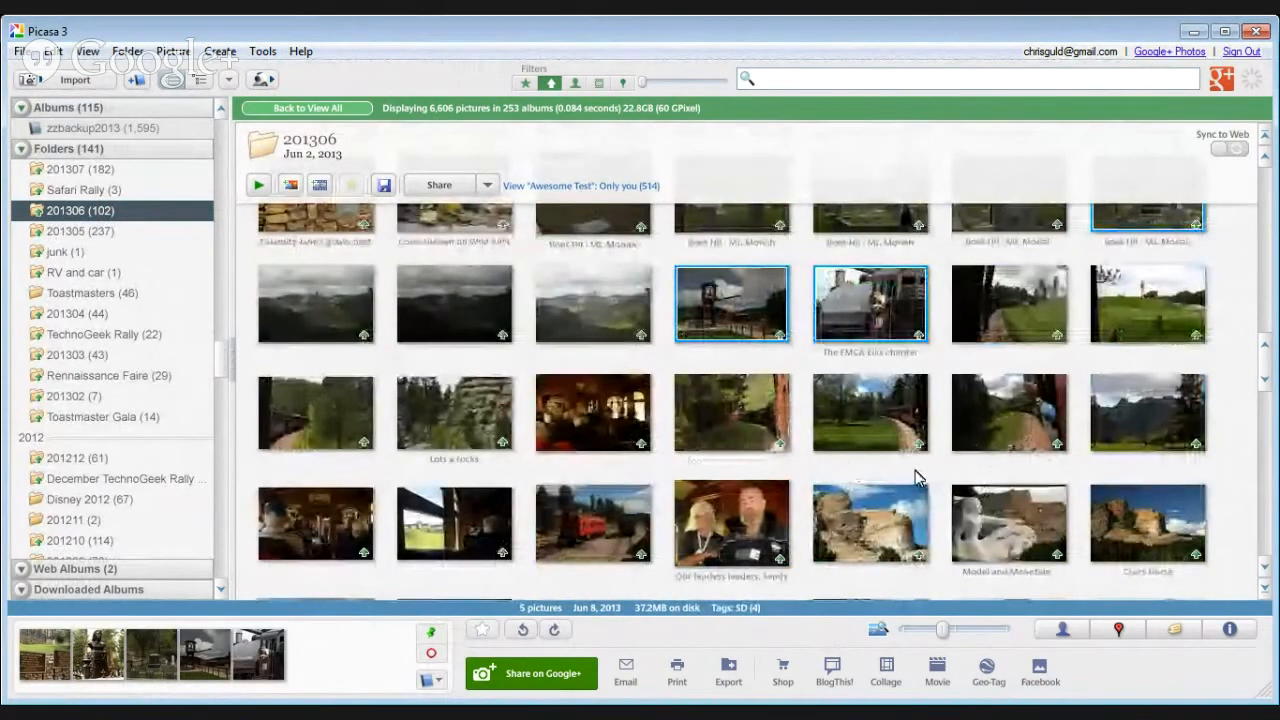
pyautogui.keyDown('ctrl'); pyautogui.click(1013, 420); pyautogui.keyUp('ctrl')
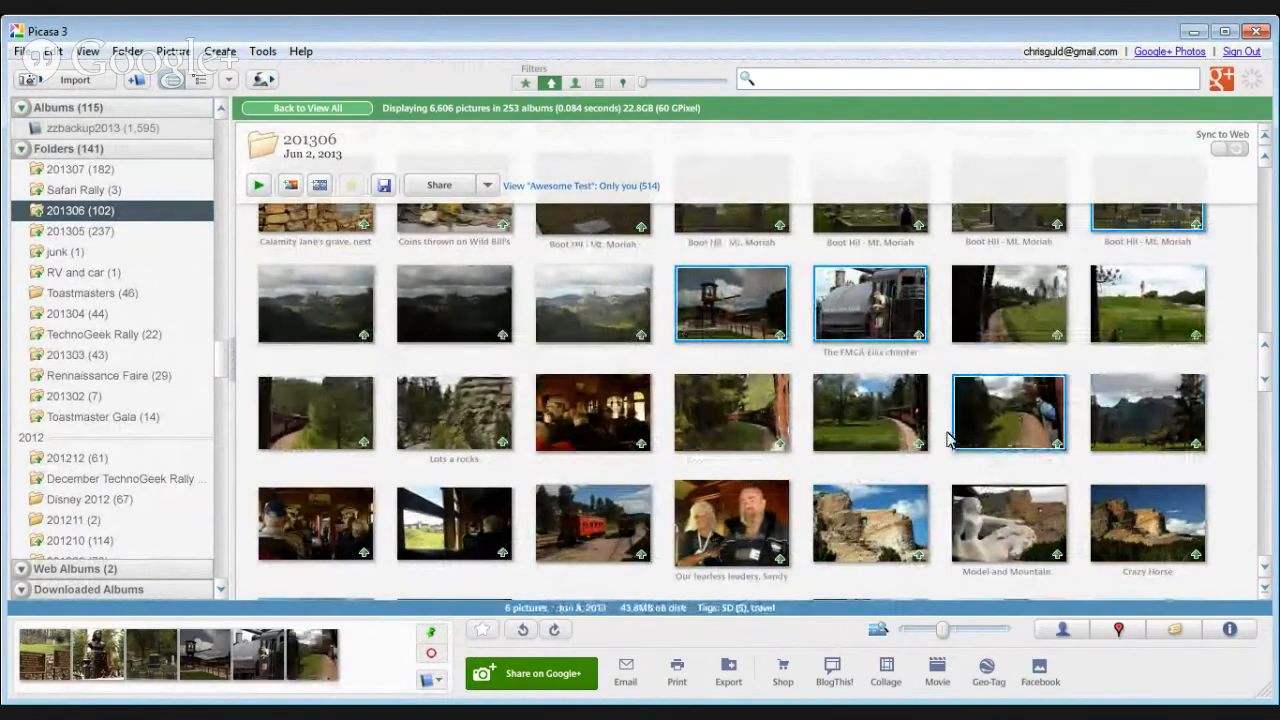
pyautogui.keyDown('ctrl'); pyautogui.click(324, 524); pyautogui.keyUp('ctrl')
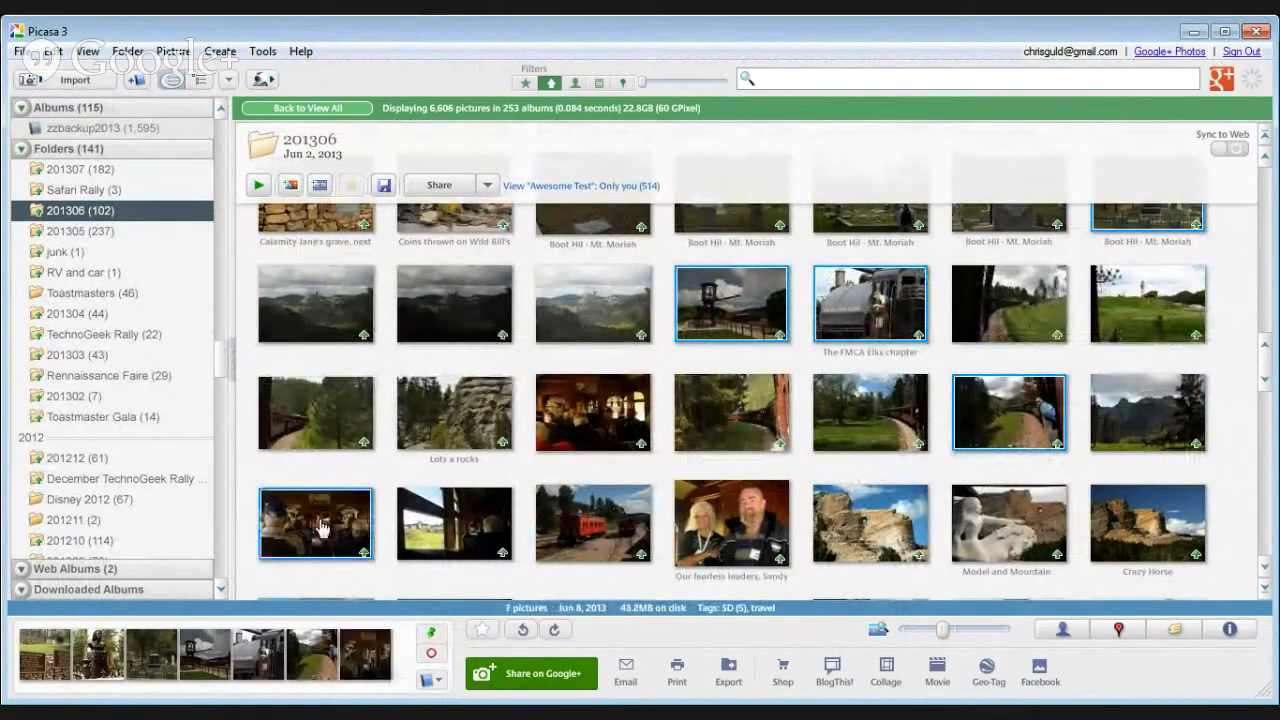
pyautogui.scroll(-1, 1127, 481)
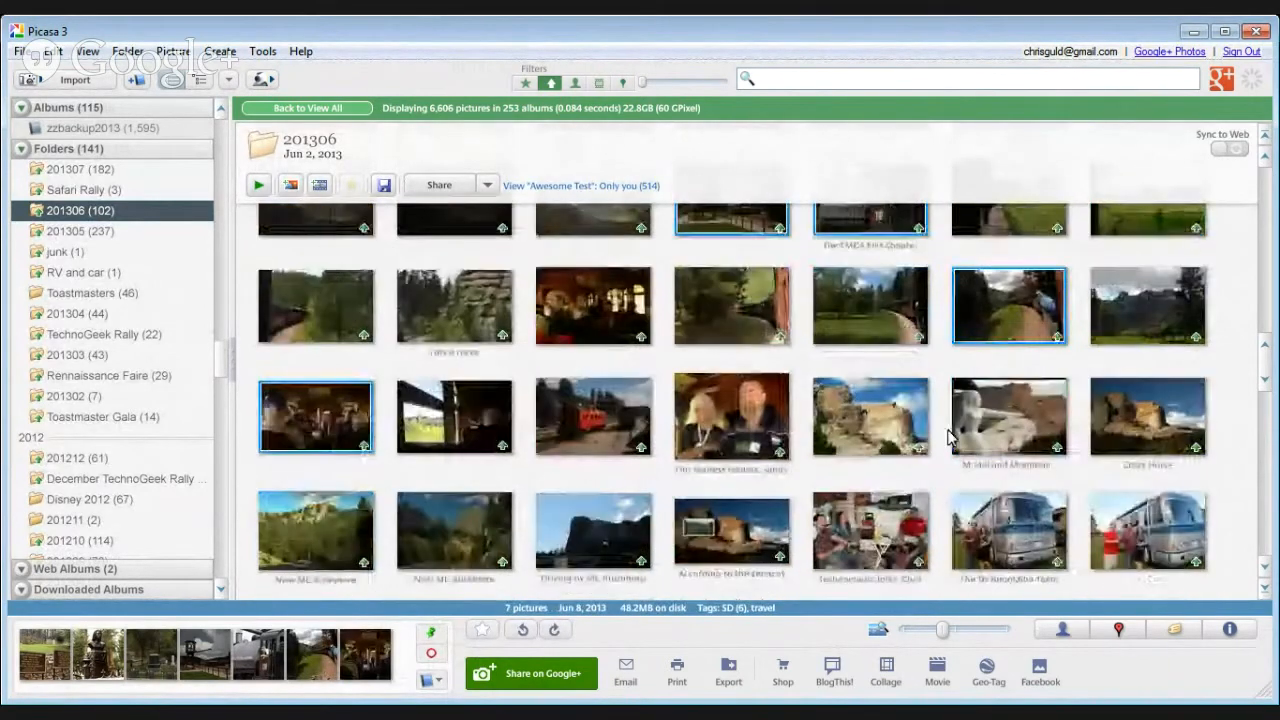
pyautogui.keyDown('ctrl'); pyautogui.click(878, 430); pyautogui.keyUp('ctrl')
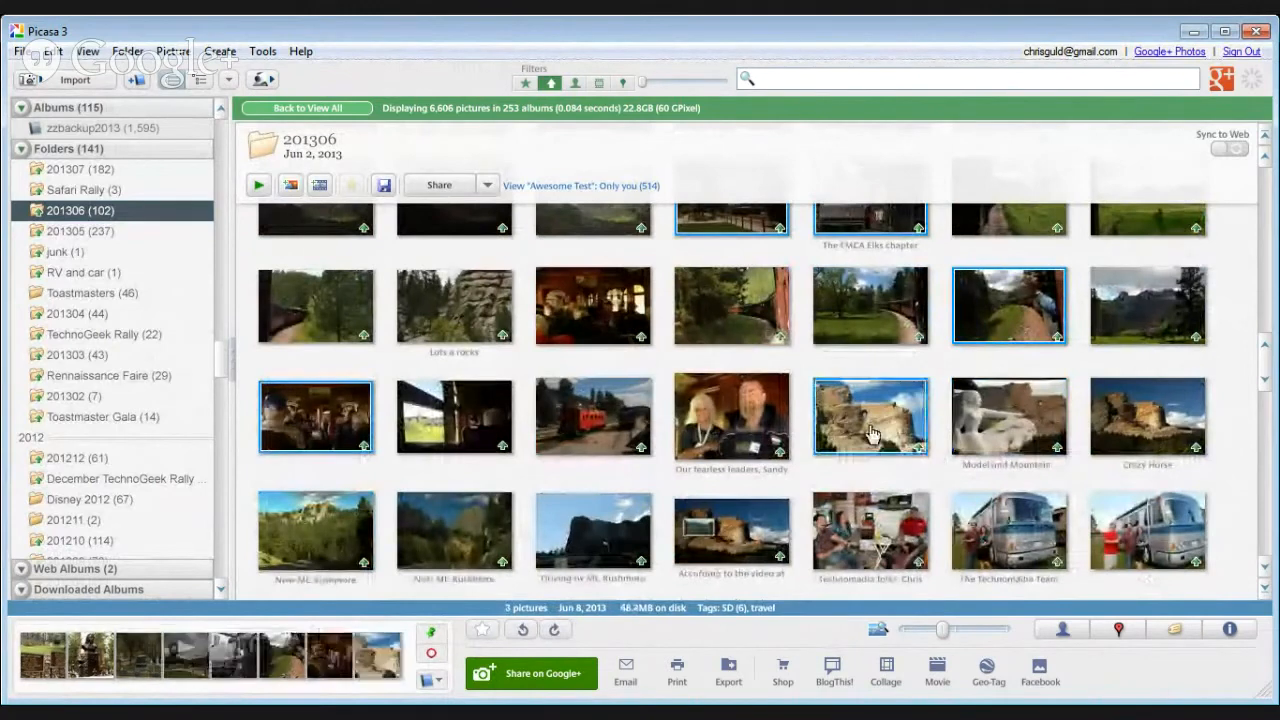
pyautogui.keyDown('ctrl'); pyautogui.click(1010, 430); pyautogui.keyUp('ctrl')
# - Add the "Mount Rushmore" group photo, "Teddy and Abe" and the night photo "Spotlight on the Presidents" to the selection
pyautogui.scroll(-6, 958, 430)
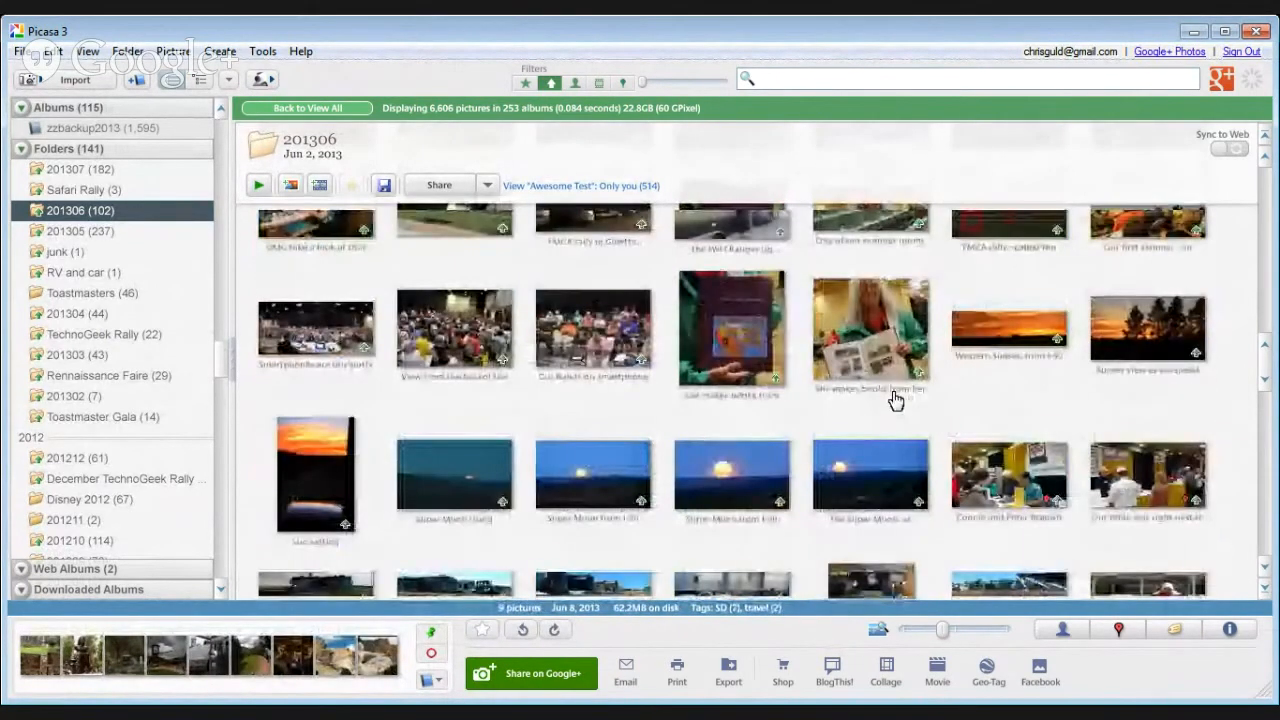
pyautogui.scroll(-2, 890, 390)
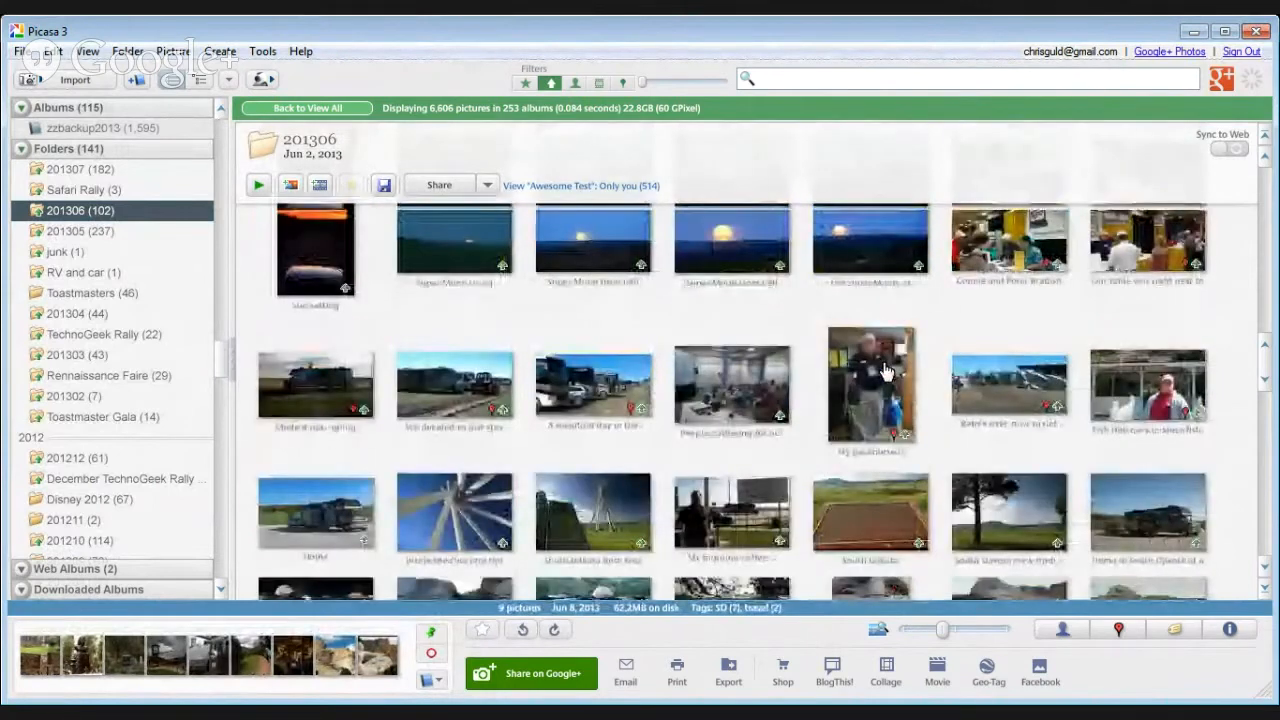
pyautogui.scroll(-3, 884, 371)
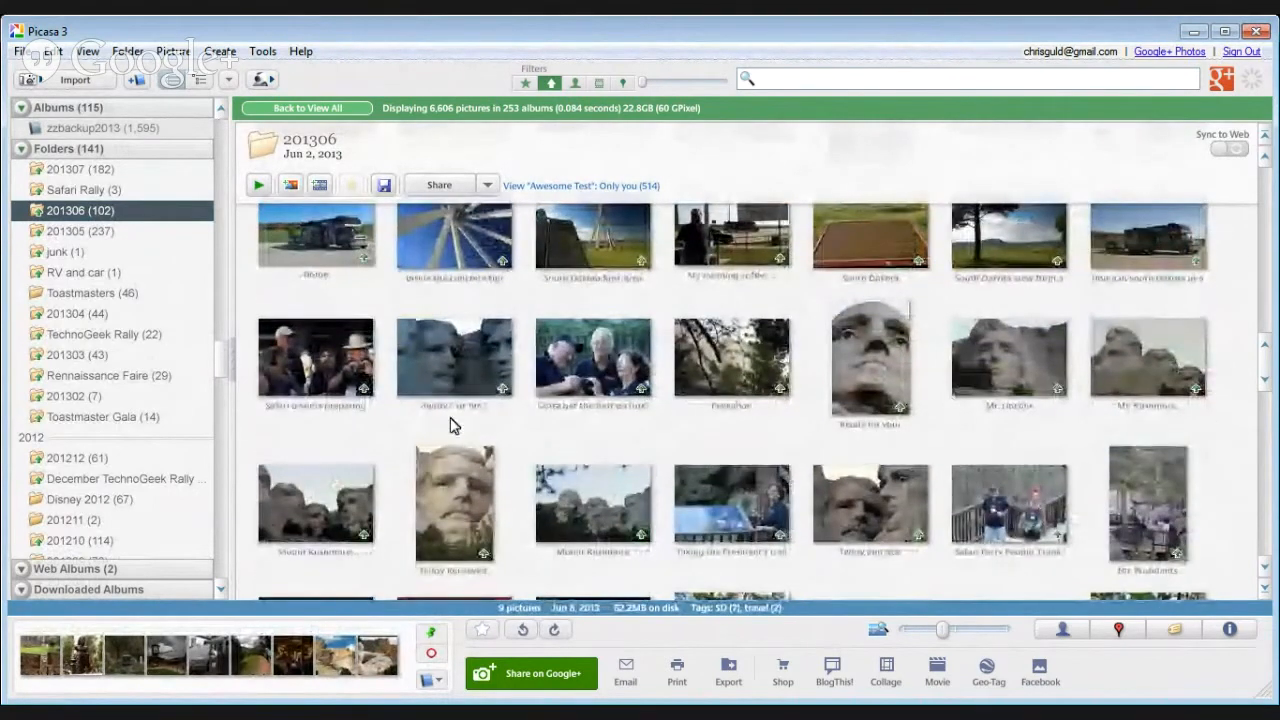
pyautogui.keyDown('ctrl'); pyautogui.click(322, 514); pyautogui.keyUp('ctrl')
pyautogui.keyDown('ctrl'); pyautogui.click(867, 518); pyautogui.keyUp('ctrl')
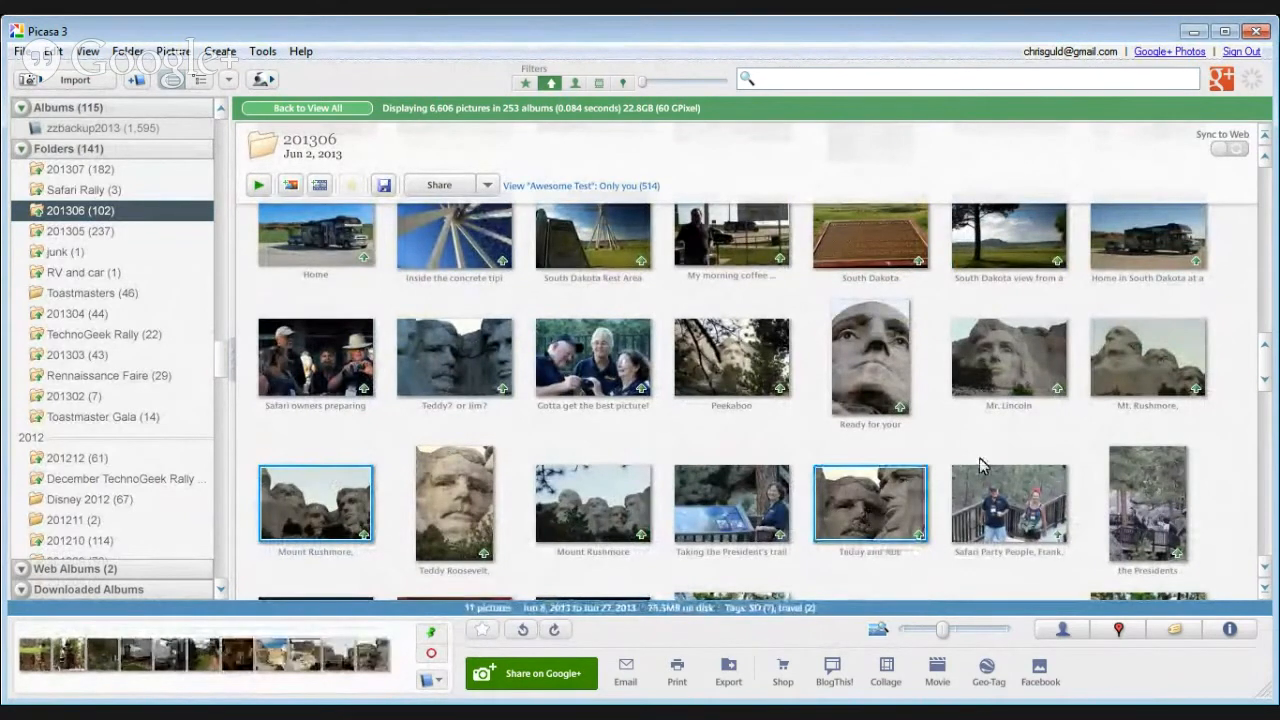
pyautogui.scroll(-2, 1142, 421)
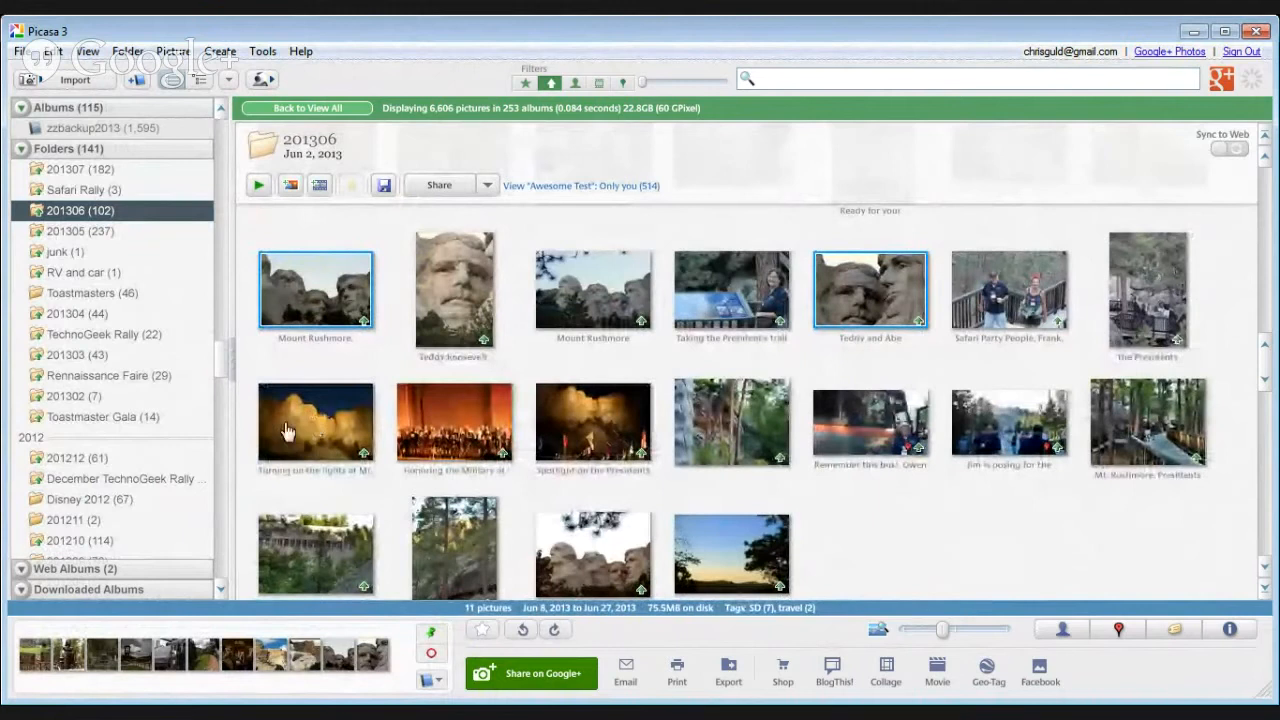
pyautogui.keyDown('ctrl'); pyautogui.click(603, 422); pyautogui.keyUp('ctrl')
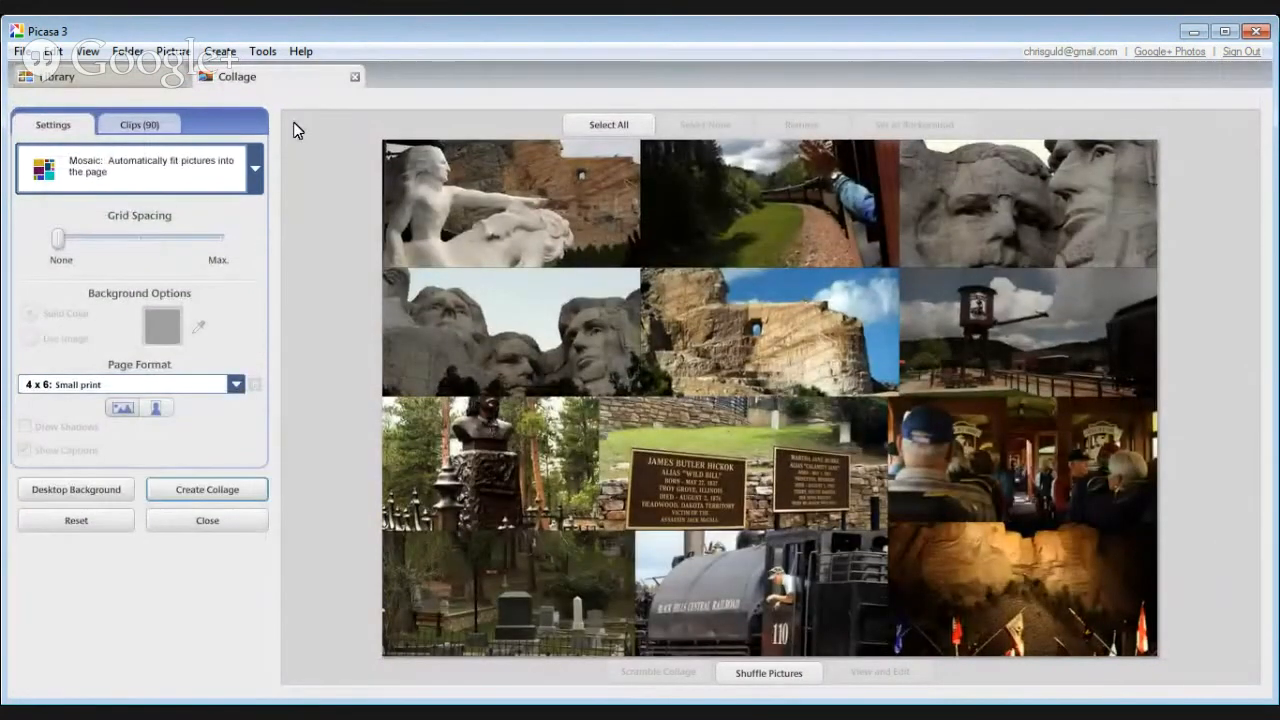
# - Switch the collage layout to Picture Pile
pyautogui.click(254, 176)
pyautogui.click(96, 228)
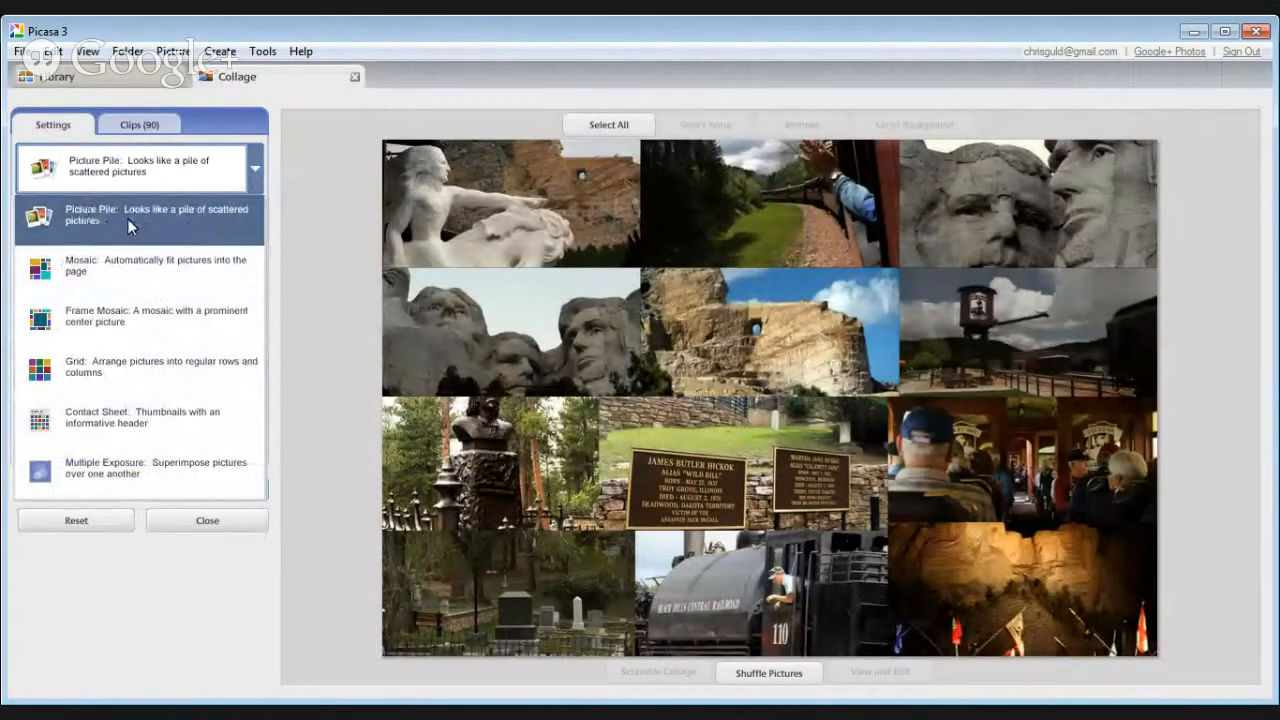
pyautogui.click(128, 219)
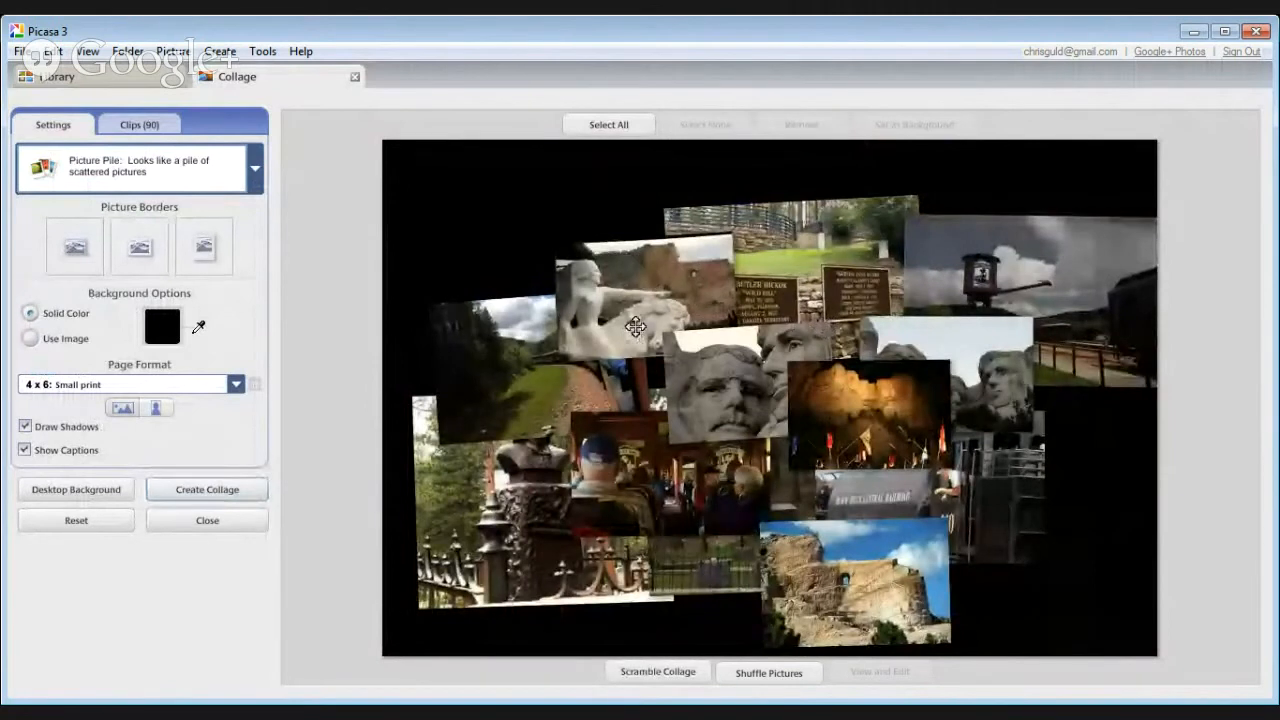
# - Spread the sculpture model, plaques, water tower, Mount Rushmore group, night scene and locomotive photos apart toward the edges of the pile
pyautogui.moveTo(640, 330); pyautogui.dragTo(473, 250)
pyautogui.moveTo(728, 234); pyautogui.dragTo(679, 179)
pyautogui.moveTo(1000, 250); pyautogui.dragTo(1065, 372)
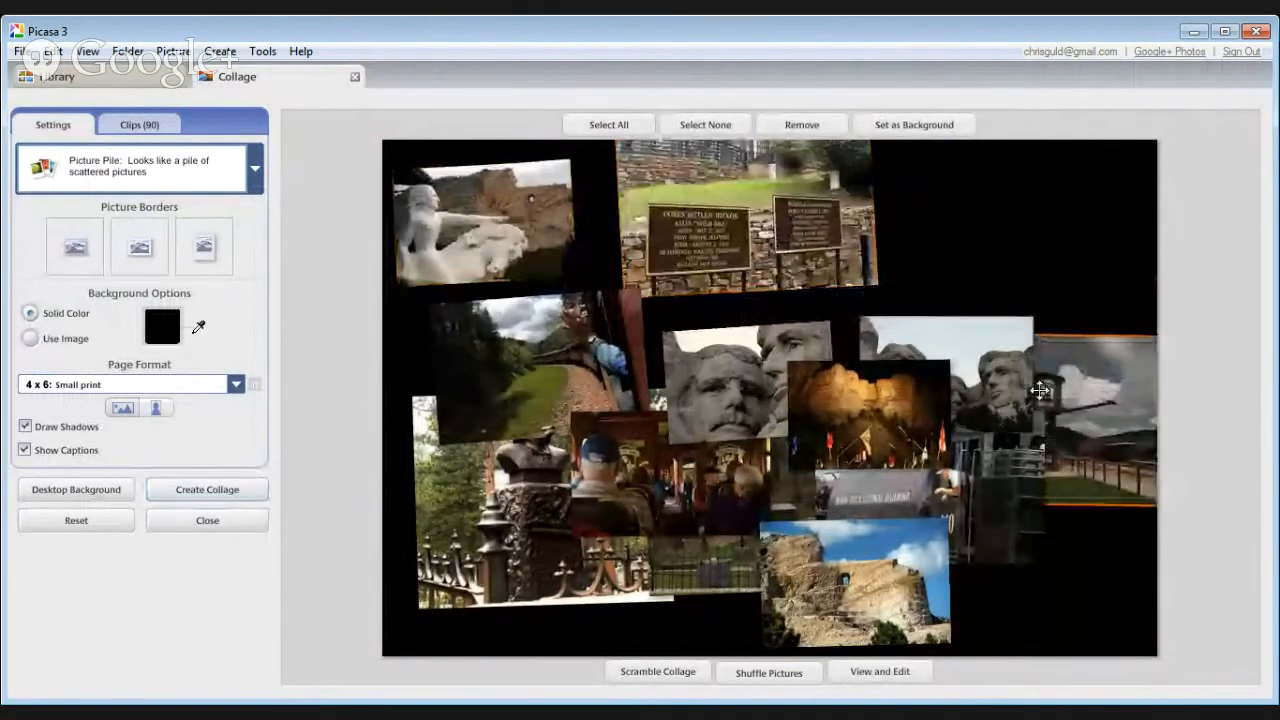
pyautogui.moveTo(932, 348); pyautogui.dragTo(1032, 170)
pyautogui.moveTo(874, 401); pyautogui.dragTo(920, 326)
pyautogui.click(930, 482)
pyautogui.moveTo(930, 482); pyautogui.dragTo(987, 556)
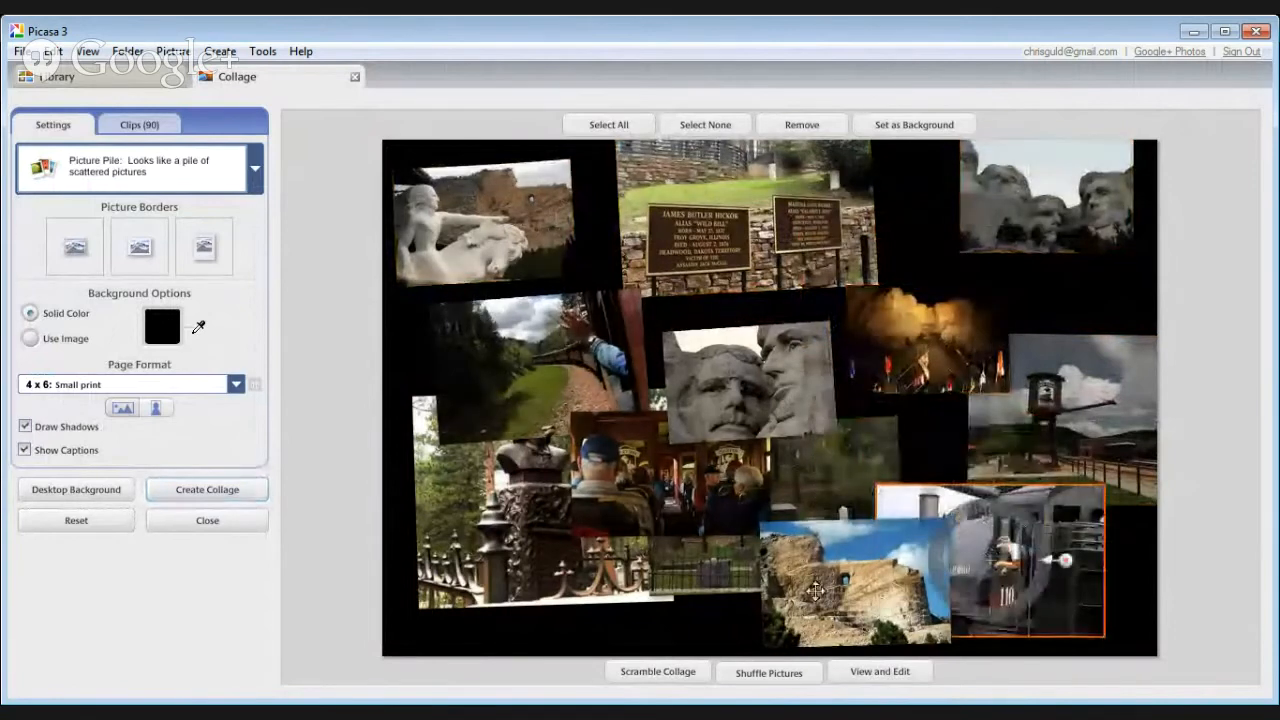
# - Rearrange the rock monument, train interior, curving train, bust and cemetery photos across the lower and left parts of the collage
pyautogui.moveTo(814, 592); pyautogui.dragTo(792, 607)
pyautogui.moveTo(682, 481); pyautogui.dragTo(532, 578)
pyautogui.moveTo(529, 390); pyautogui.dragTo(574, 340)
pyautogui.moveTo(580, 450); pyautogui.dragTo(559, 450)
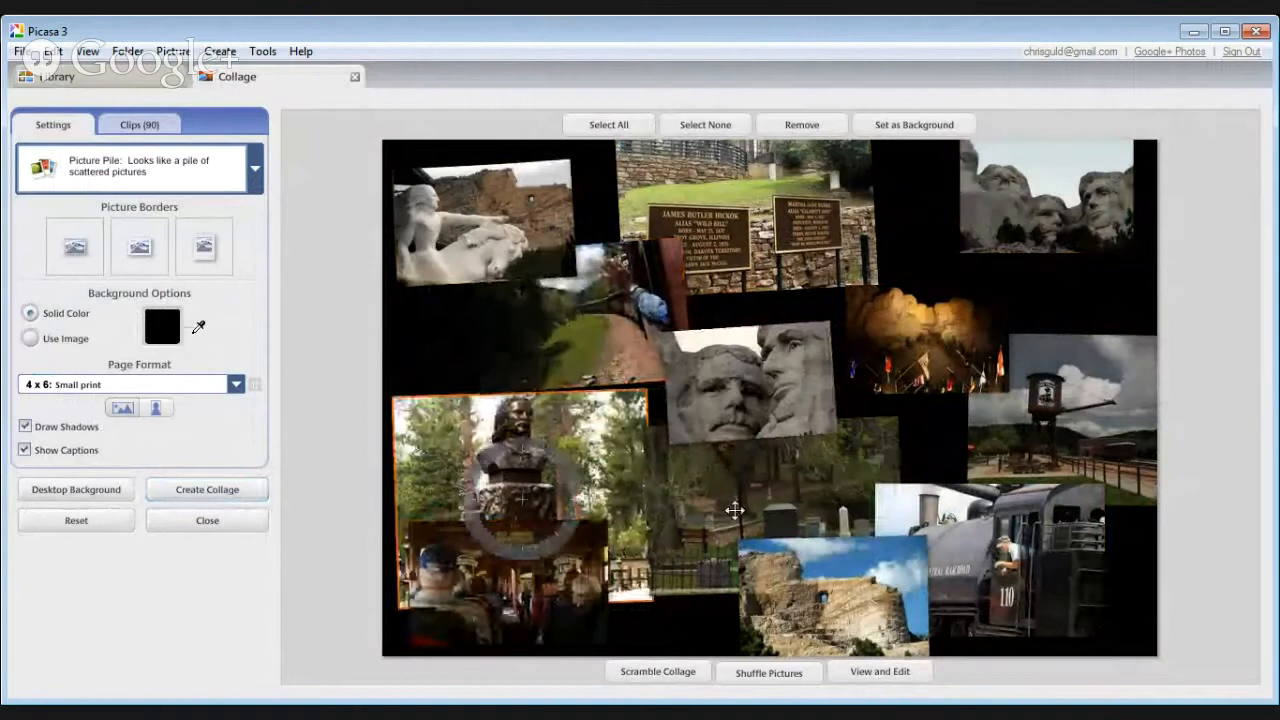
pyautogui.moveTo(732, 492); pyautogui.dragTo(671, 555)
# - Place the rock monument above the locomotive in the collage's lower right corner and the night scene beside the two-face close-up
pyautogui.moveTo(830, 595); pyautogui.dragTo(868, 450)
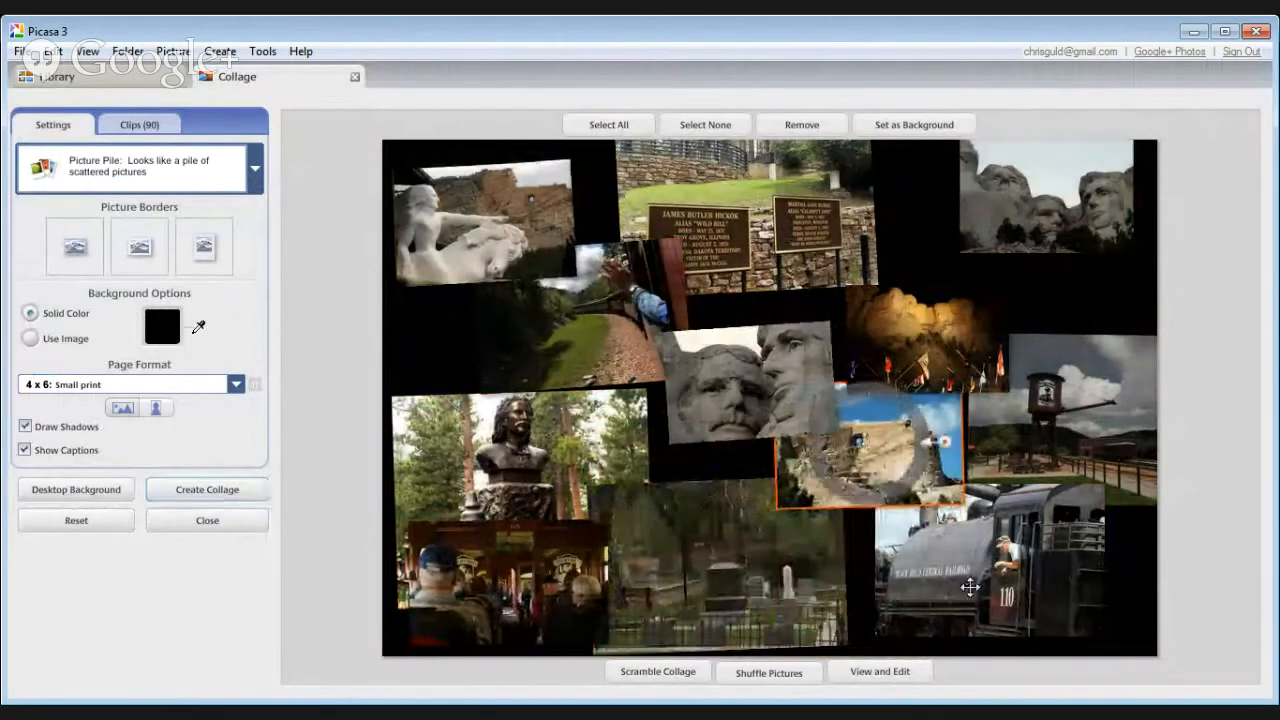
pyautogui.moveTo(973, 574); pyautogui.dragTo(1024, 594)
pyautogui.moveTo(886, 471); pyautogui.dragTo(884, 540)
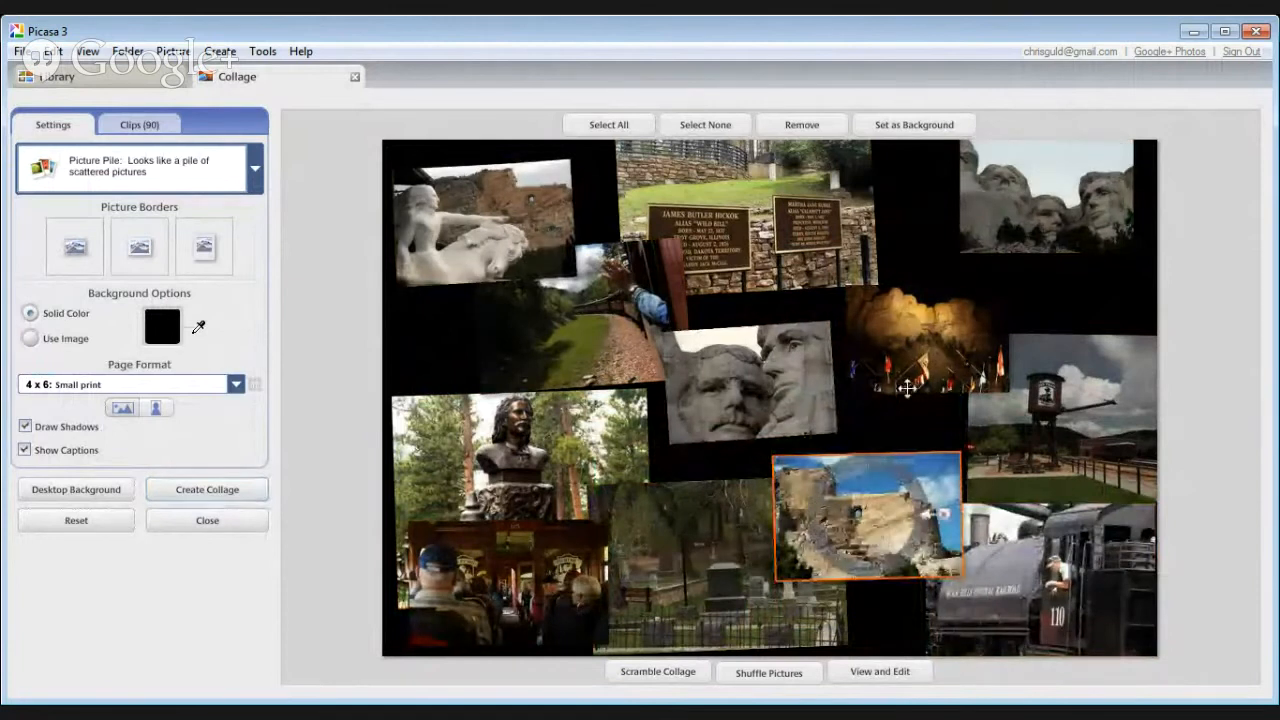
pyautogui.moveTo(918, 340); pyautogui.dragTo(910, 377)
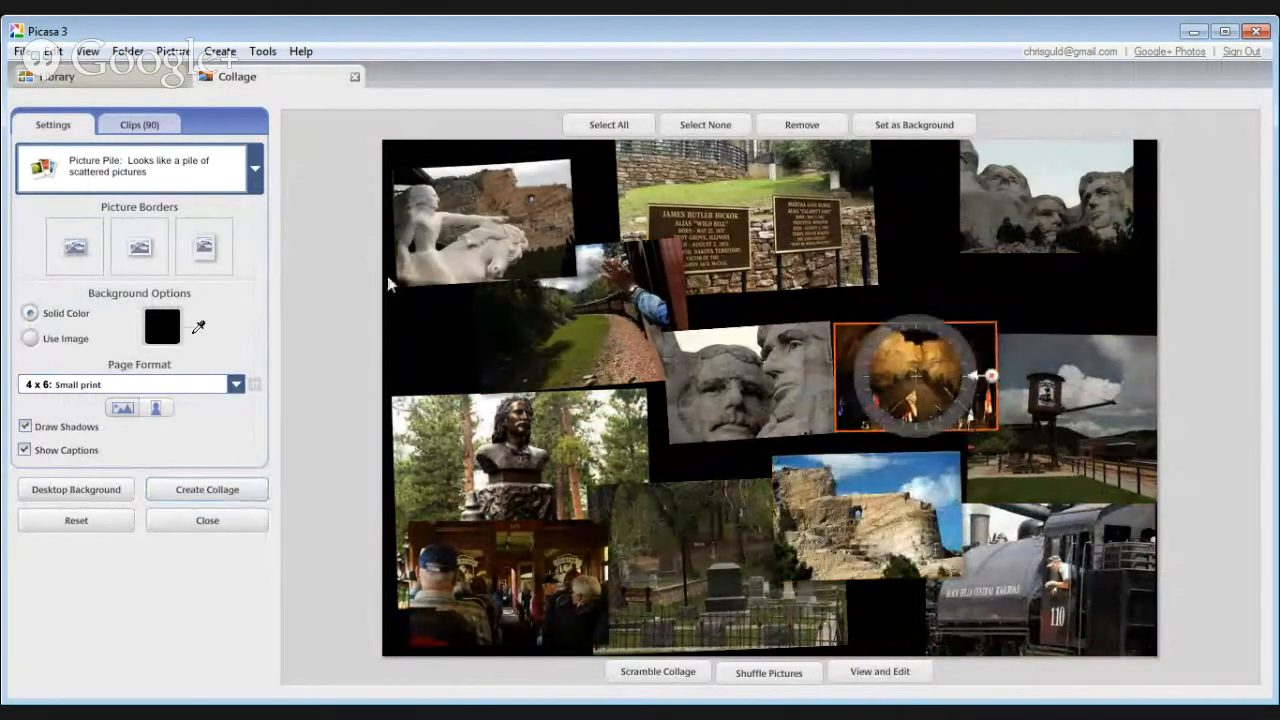
# - Return the collage to the Mosaic layout and slightly increase its grid spacing
pyautogui.click(256, 170)
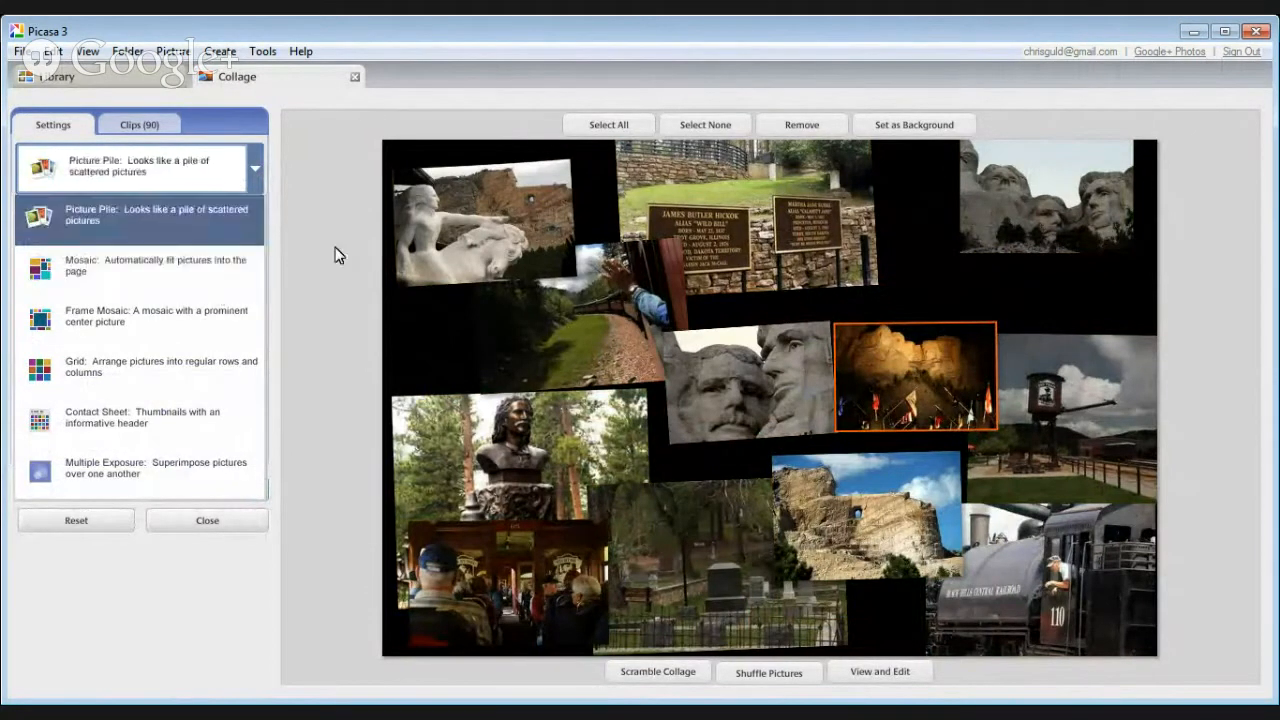
pyautogui.click(161, 272)
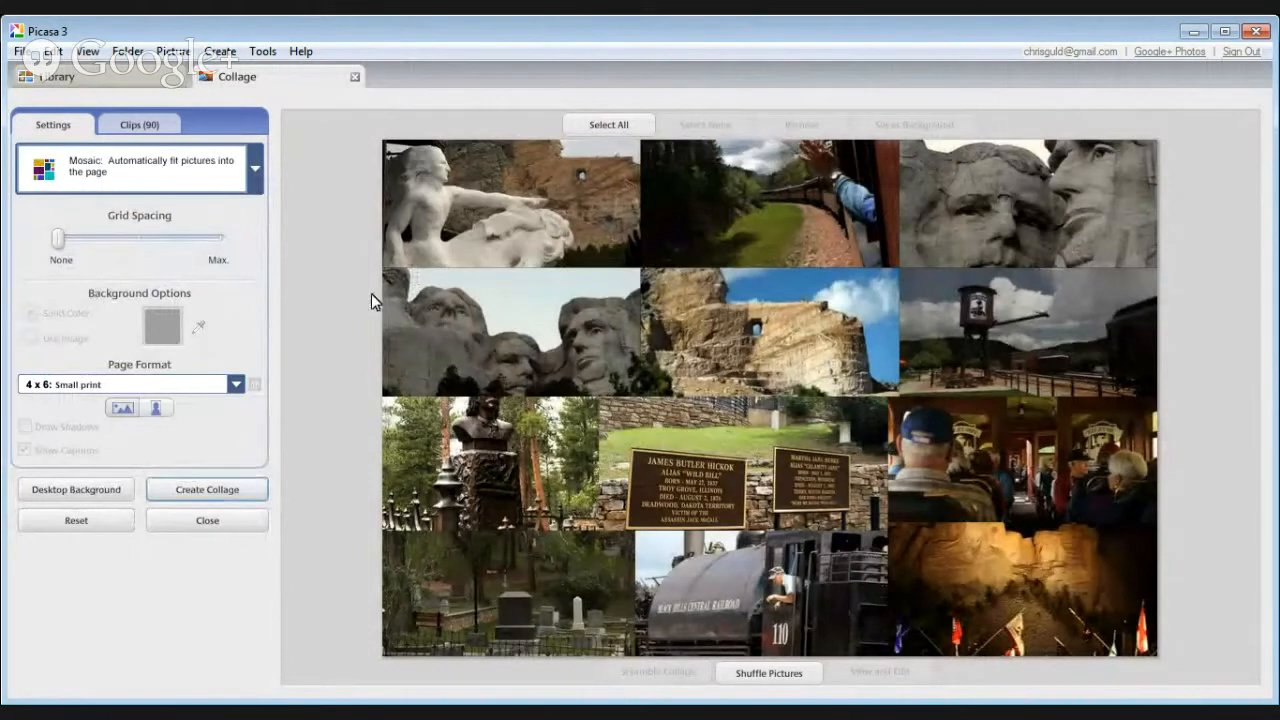
pyautogui.moveTo(58, 238); pyautogui.dragTo(85, 243)
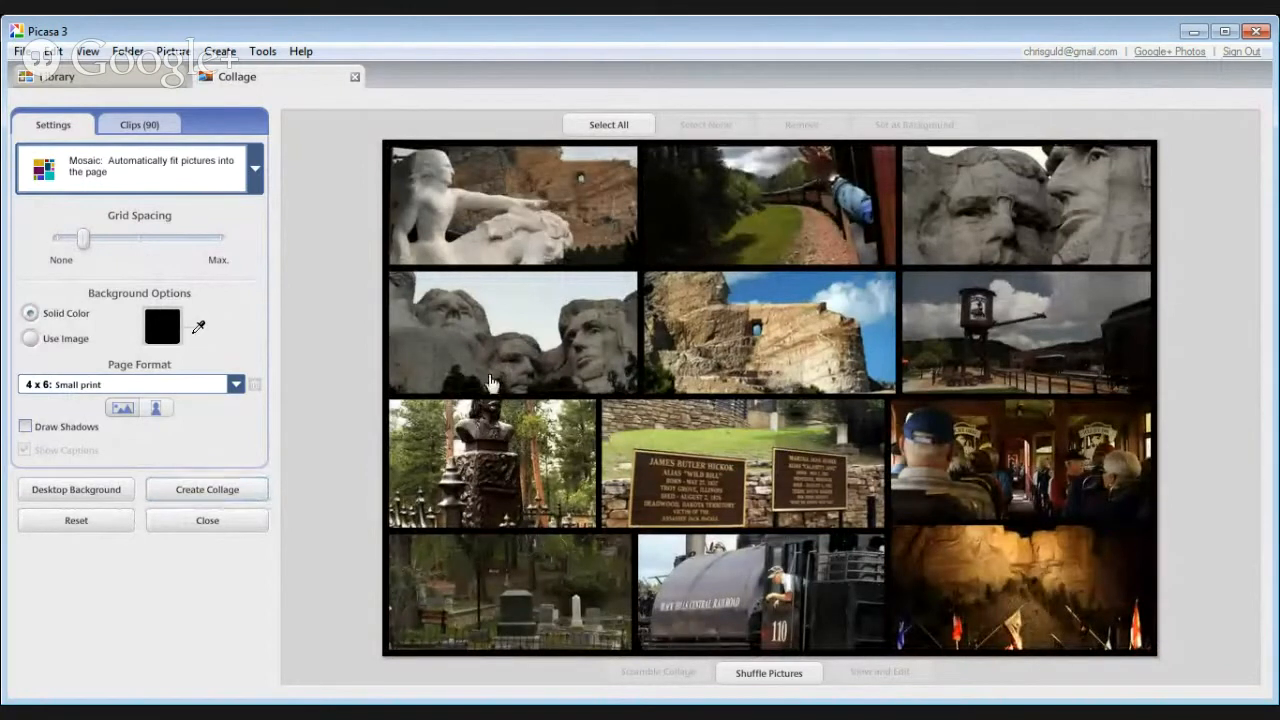
# - Set the collage's page format to Square: CD Cover and select the night photo of Mount Rushmore with flags
pyautogui.click(235, 385)
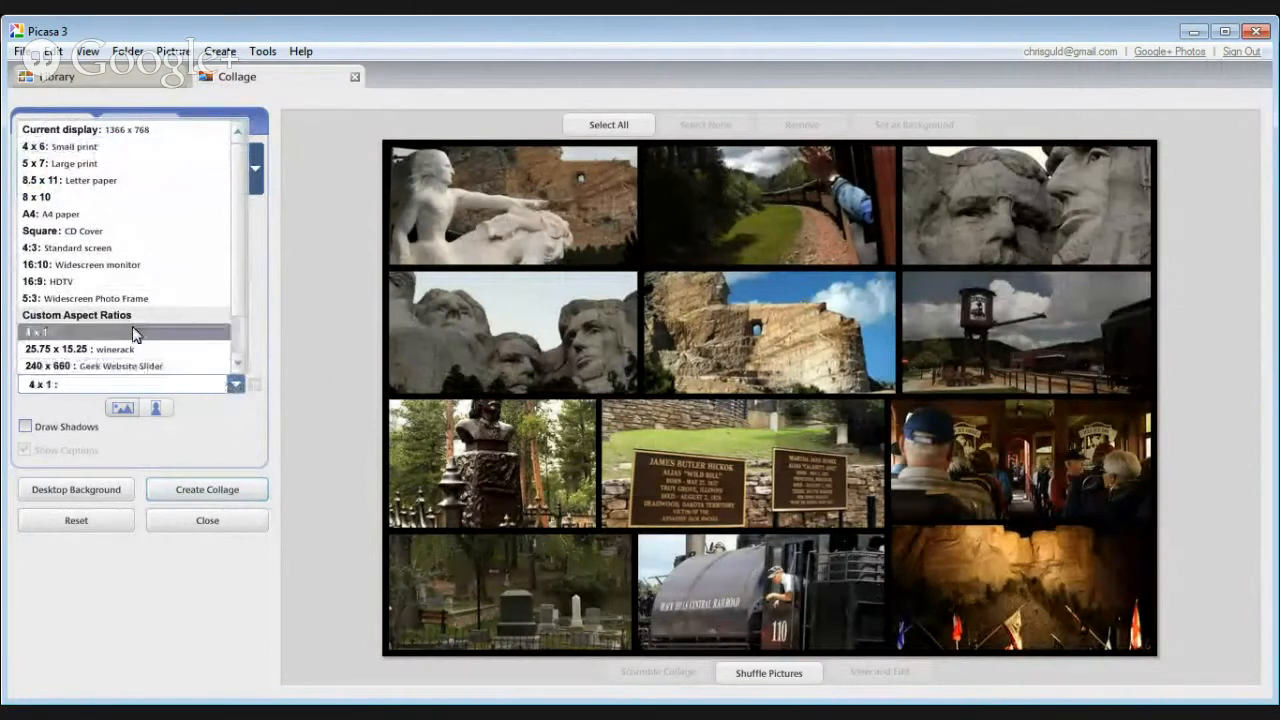
pyautogui.click(100, 232)
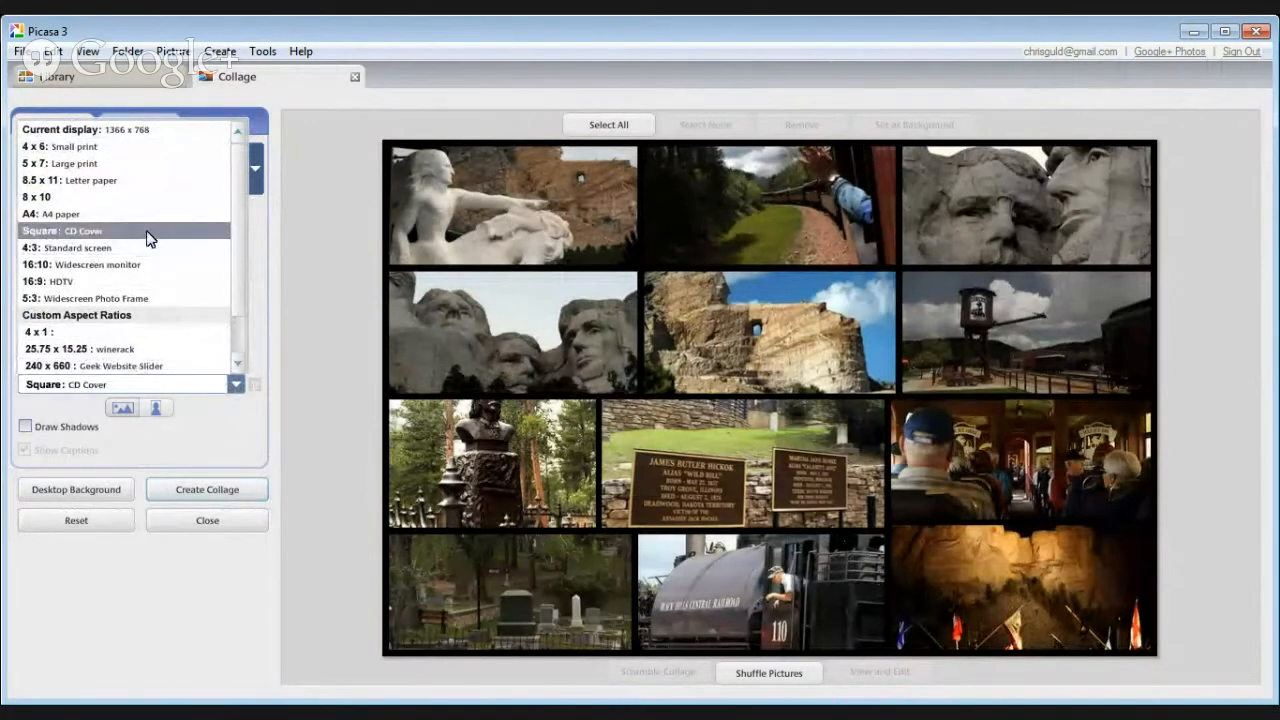
pyautogui.click(93, 232)
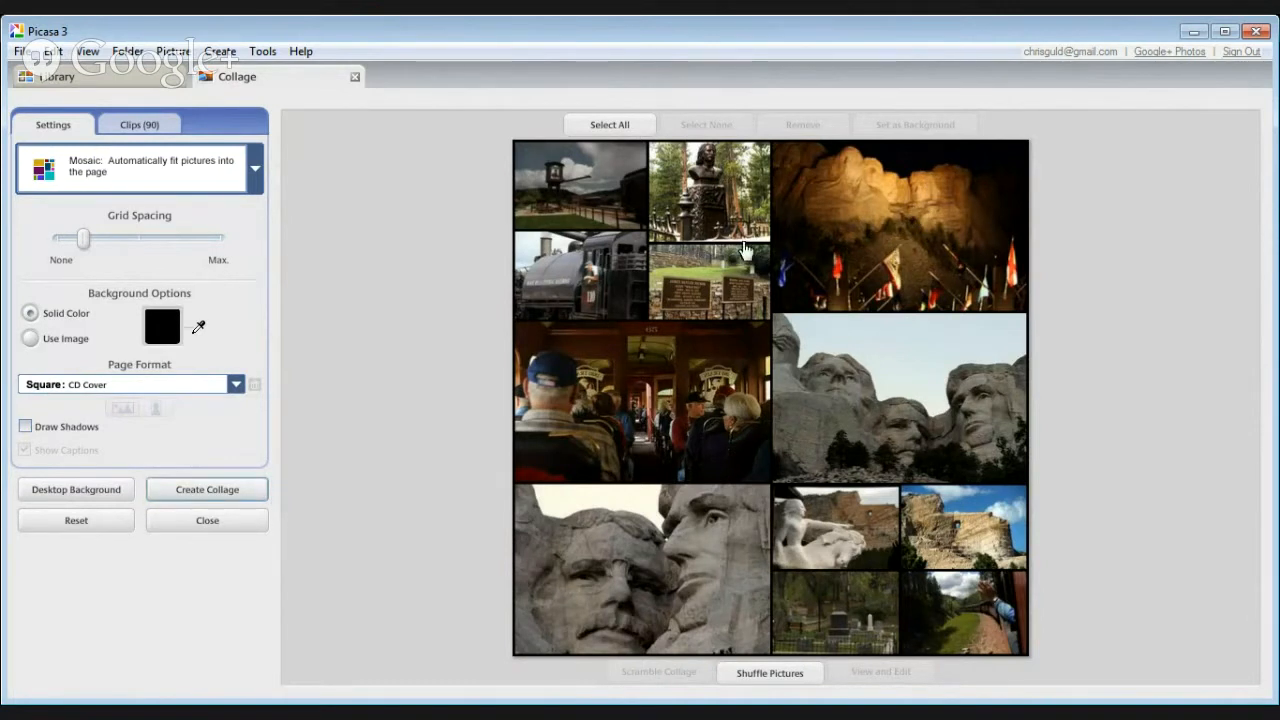
pyautogui.click(912, 216)
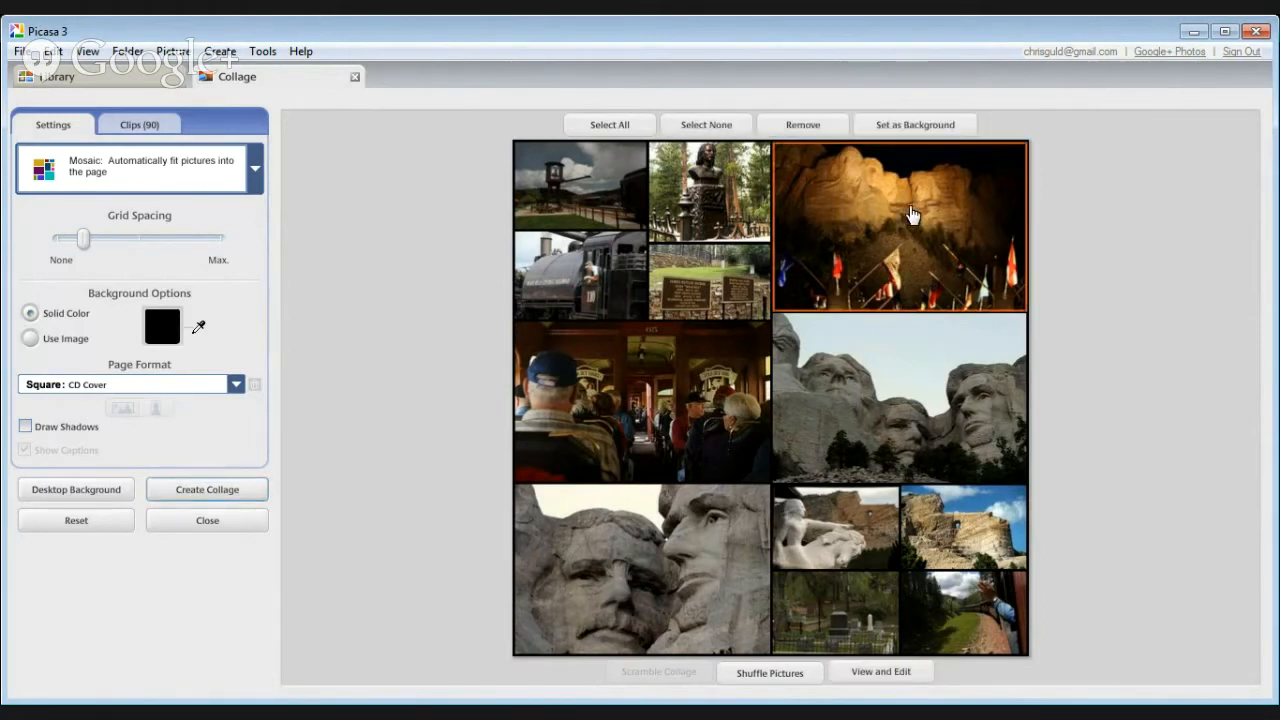
# - Swap the Mount Rushmore night photo with the train interior, and move the rock monument and curving train into the two large right-hand tiles
pyautogui.moveTo(912, 216); pyautogui.dragTo(654, 396)
pyautogui.moveTo(648, 396); pyautogui.dragTo(647, 388)
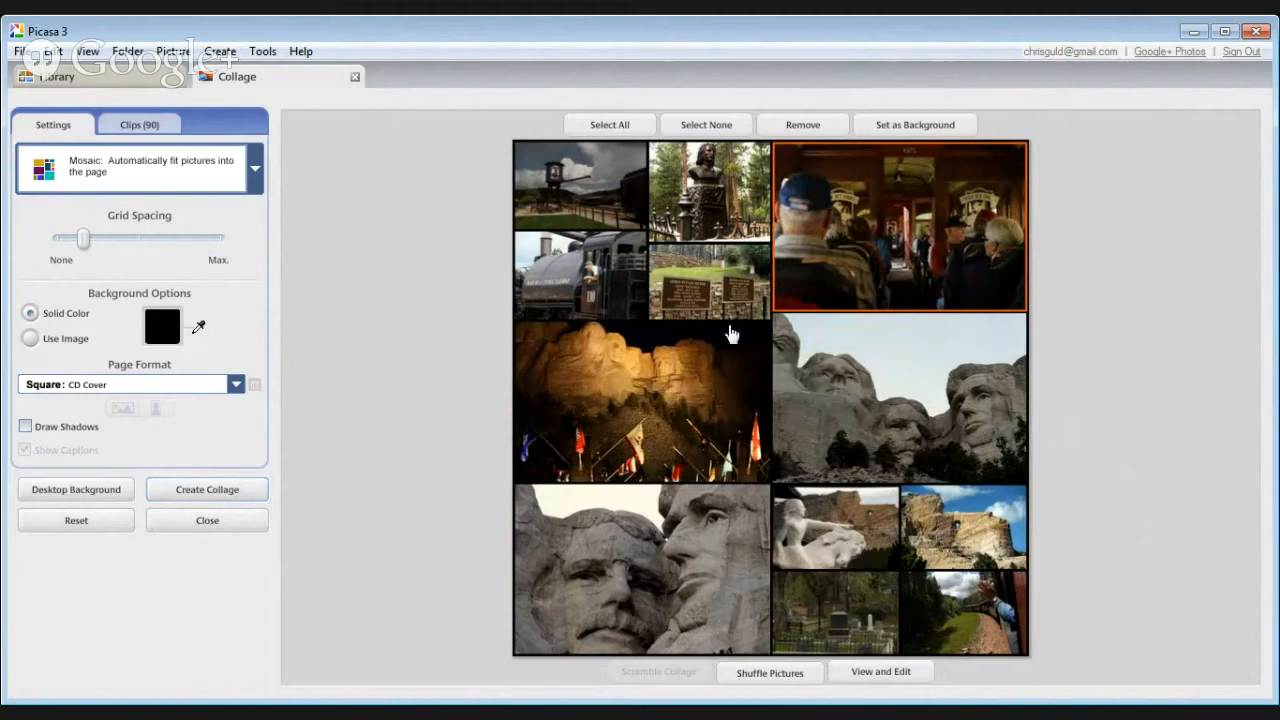
pyautogui.moveTo(970, 537); pyautogui.dragTo(920, 400)
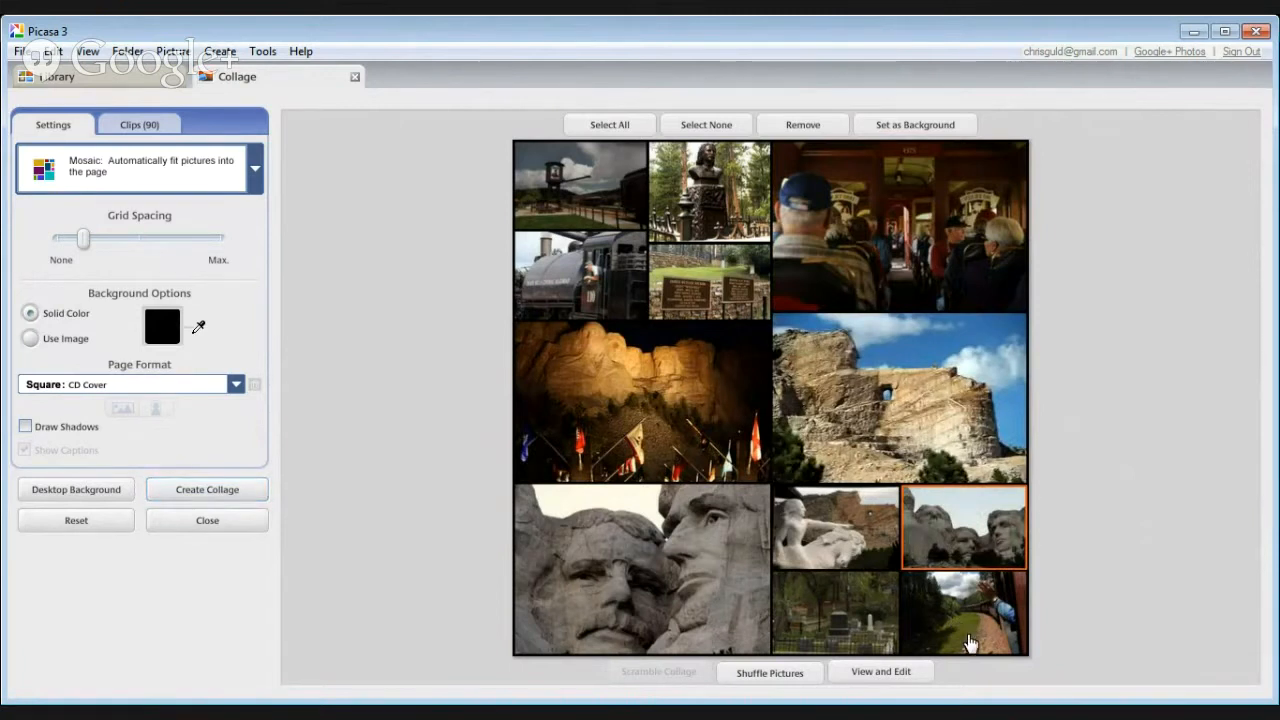
pyautogui.moveTo(968, 642); pyautogui.dragTo(877, 248)
pyautogui.click(1120, 430)
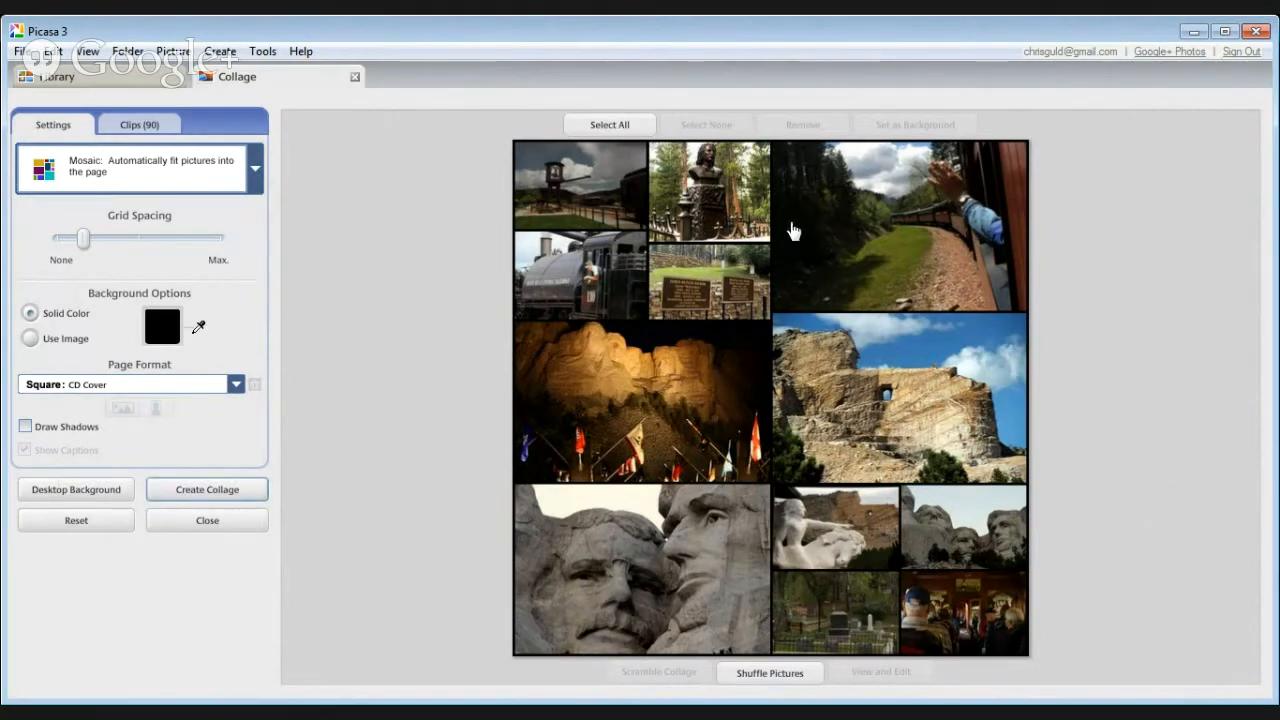
# - Remove the plaques photo from the collage and swap the daylight Mount Rushmore photo into the largest tile
pyautogui.click(712, 288)
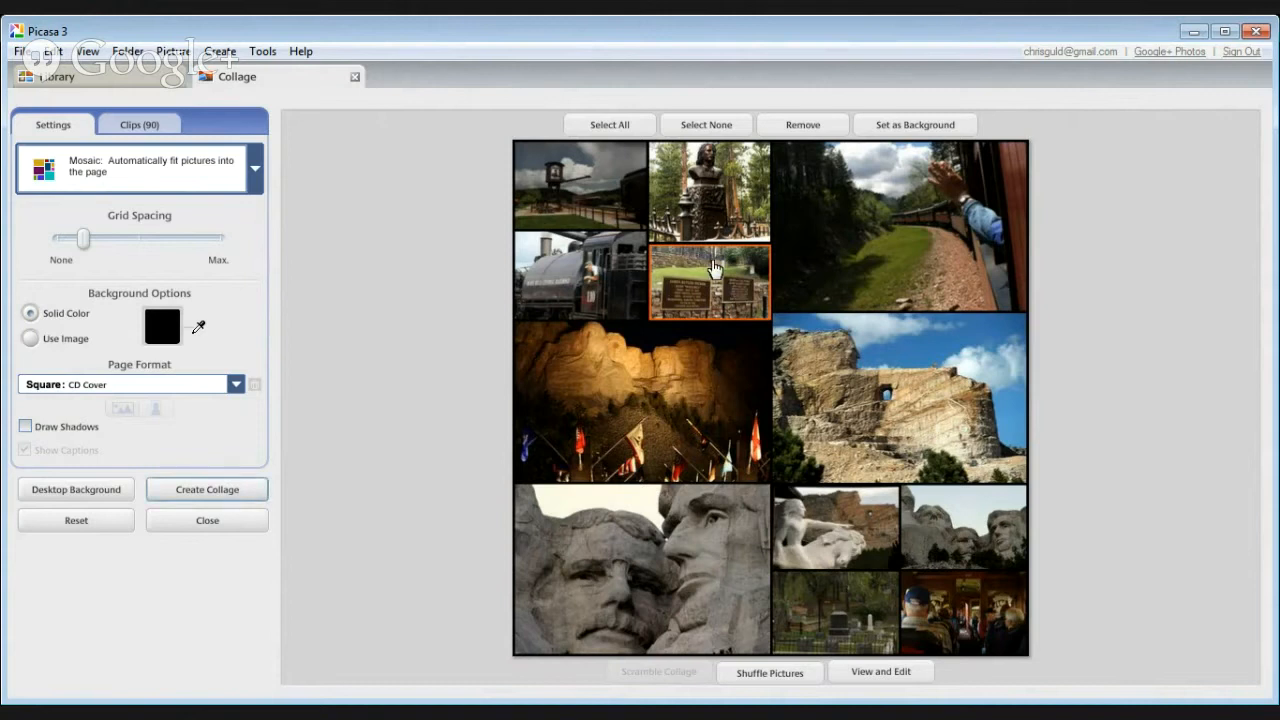
pyautogui.click(802, 127)
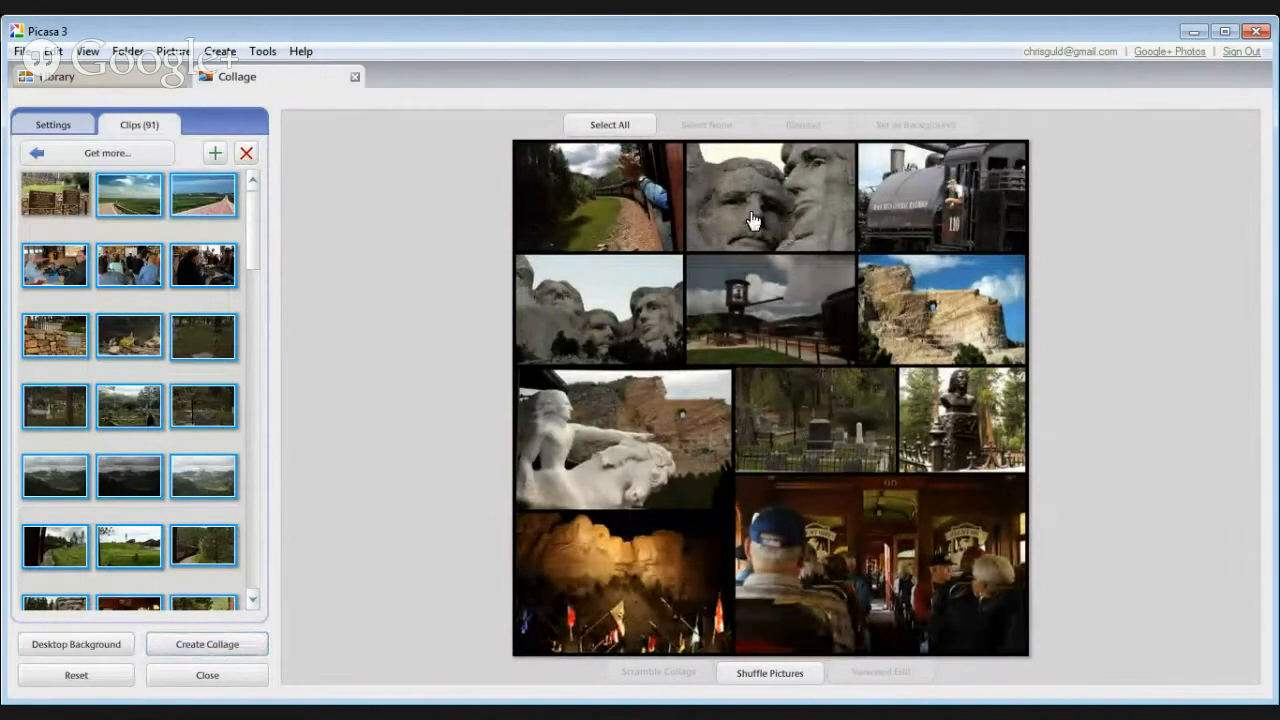
pyautogui.moveTo(582, 308); pyautogui.dragTo(843, 563)
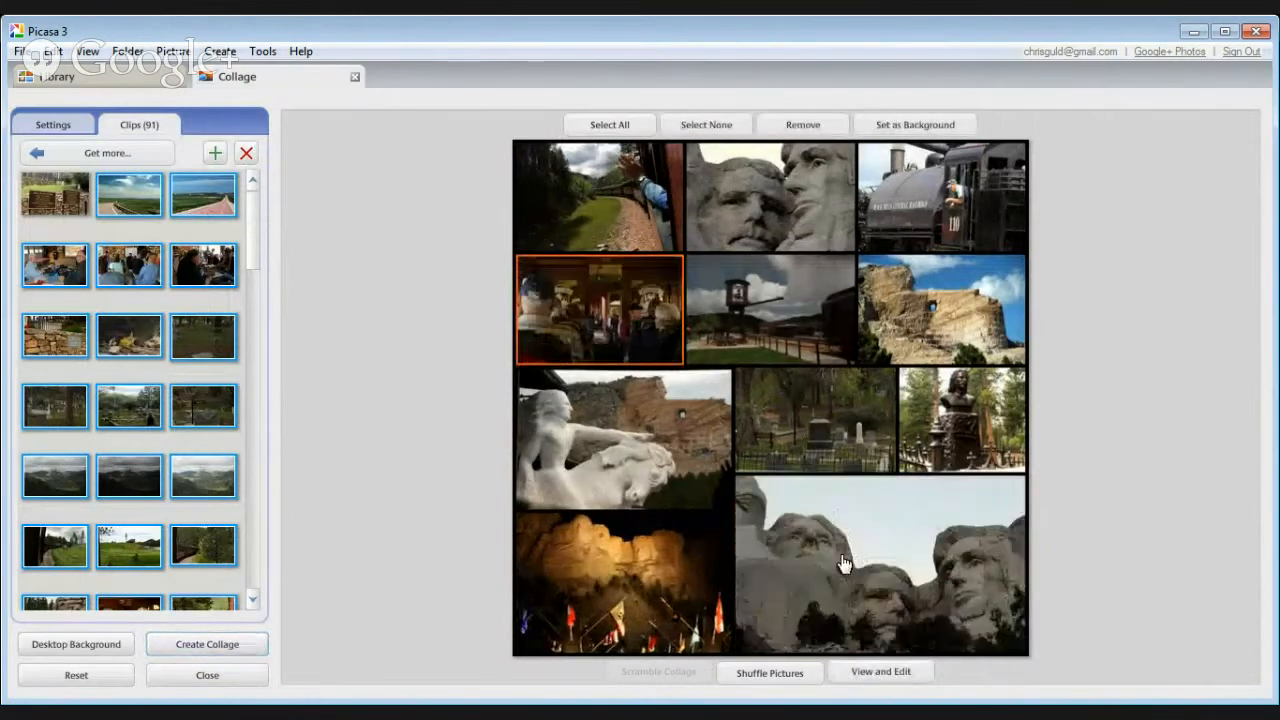
# - Set the page format to 5 x 7: Large print and swap the bust in the largest tile with daylight Mount Rushmore
pyautogui.click(63, 128)
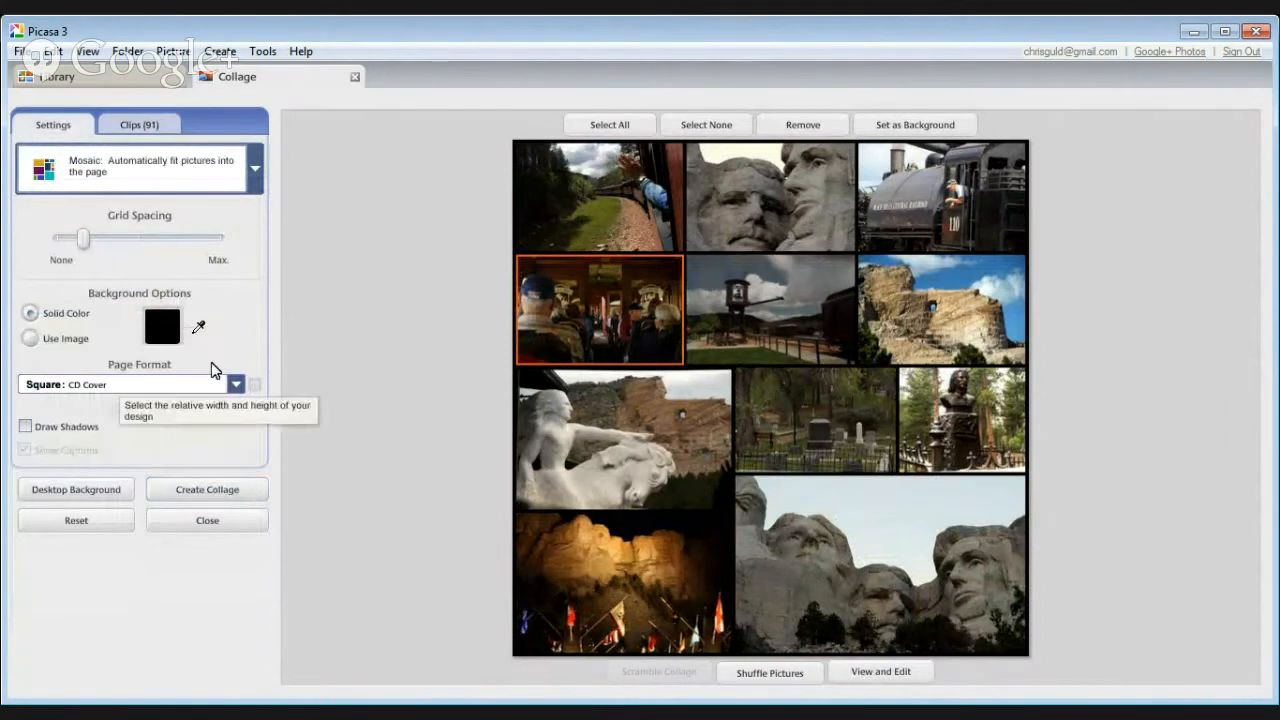
pyautogui.click(237, 385)
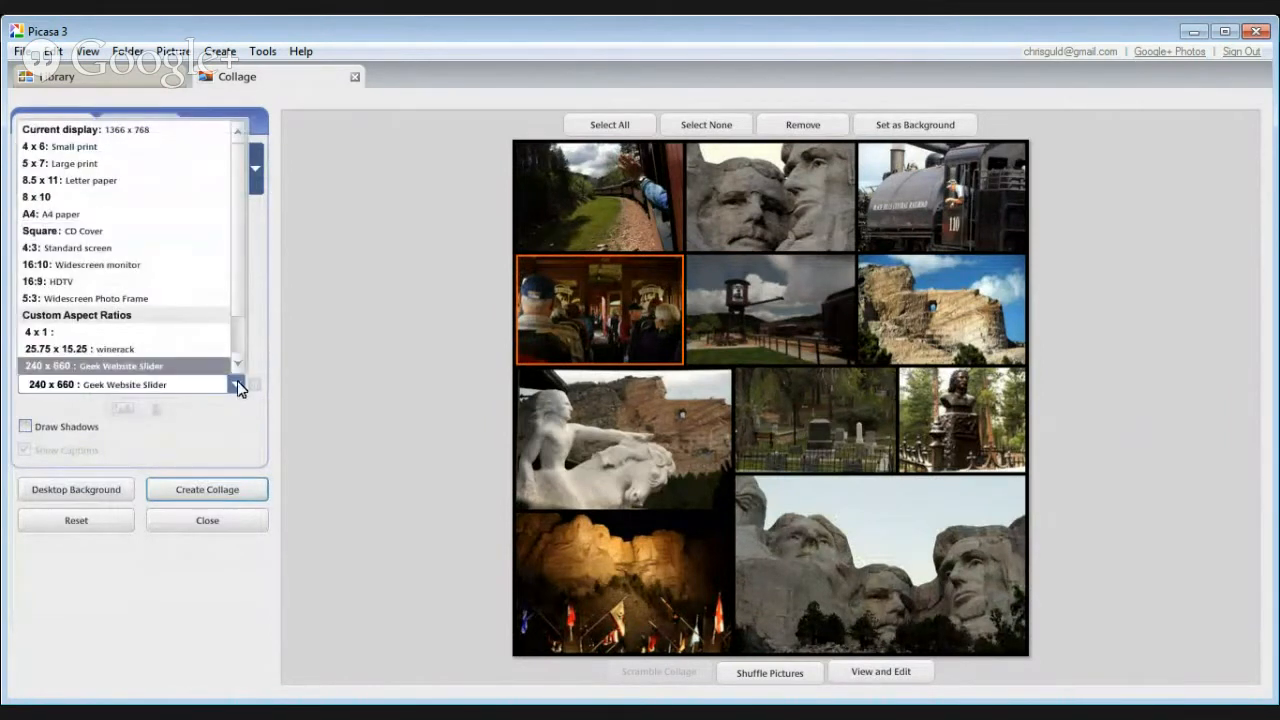
pyautogui.click(110, 165)
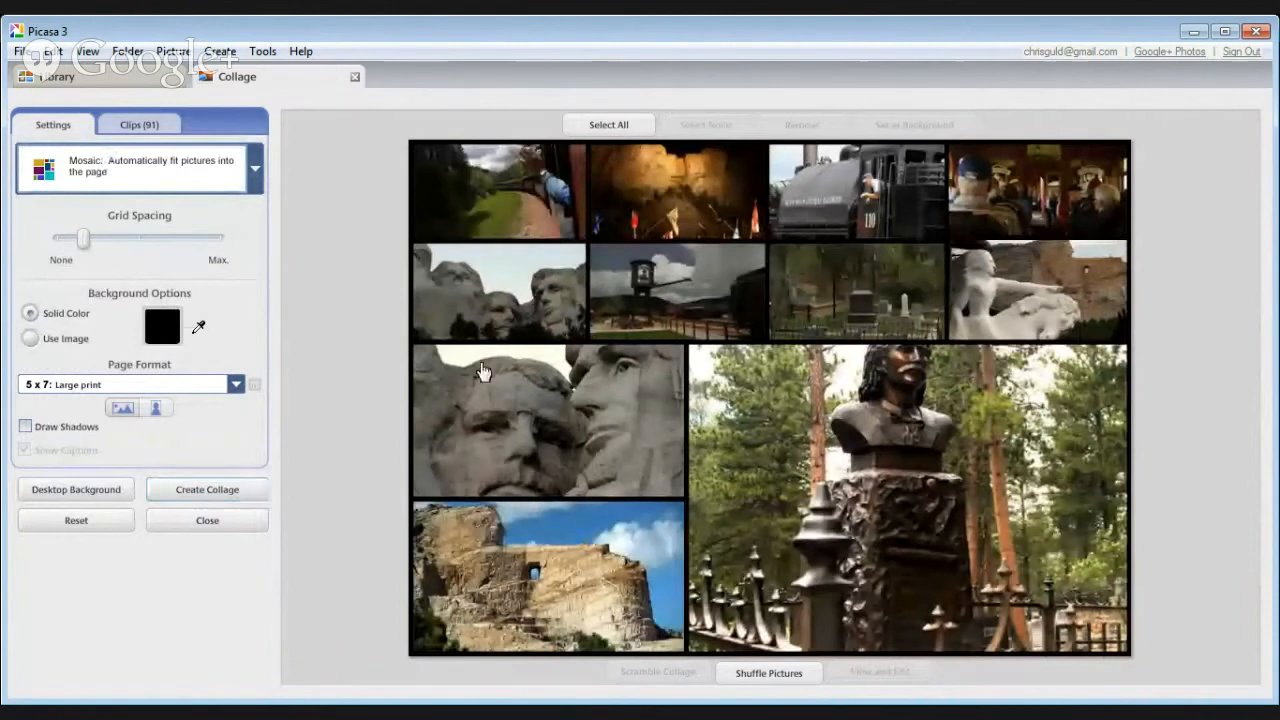
pyautogui.moveTo(490, 290); pyautogui.dragTo(960, 563)
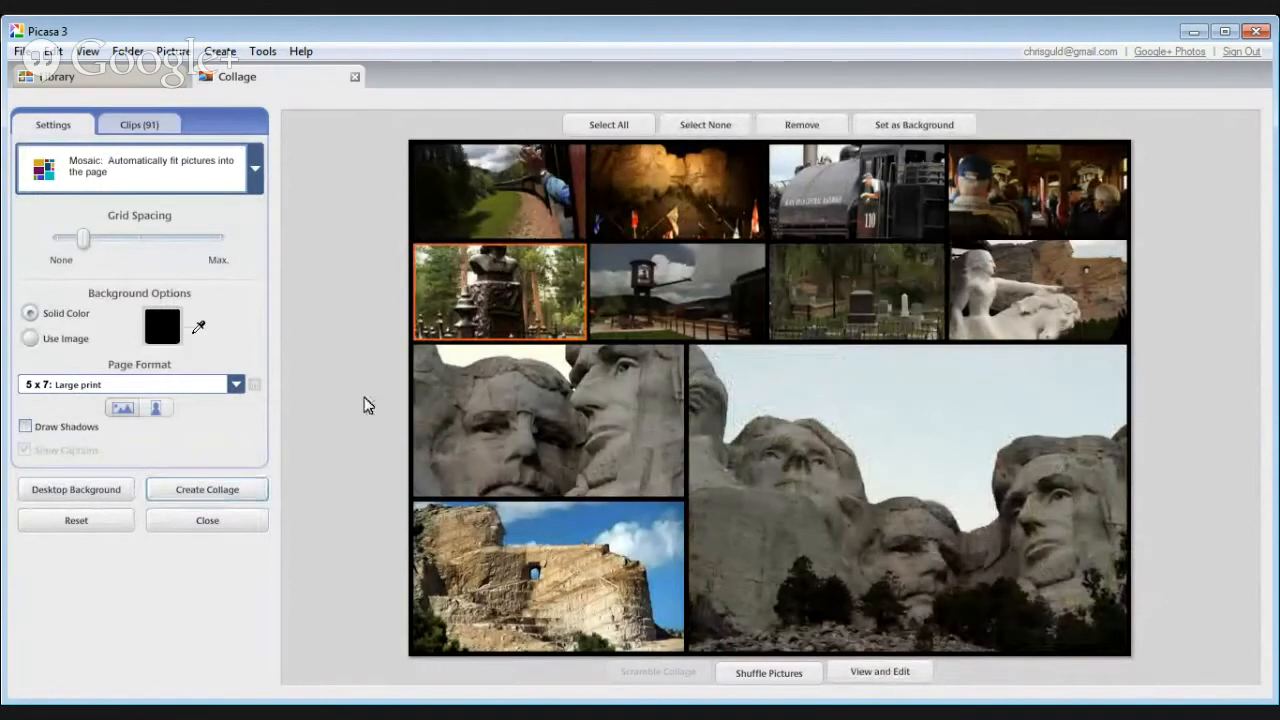
# - Try the 8 x 10 page format on the collage
pyautogui.click(236, 384)
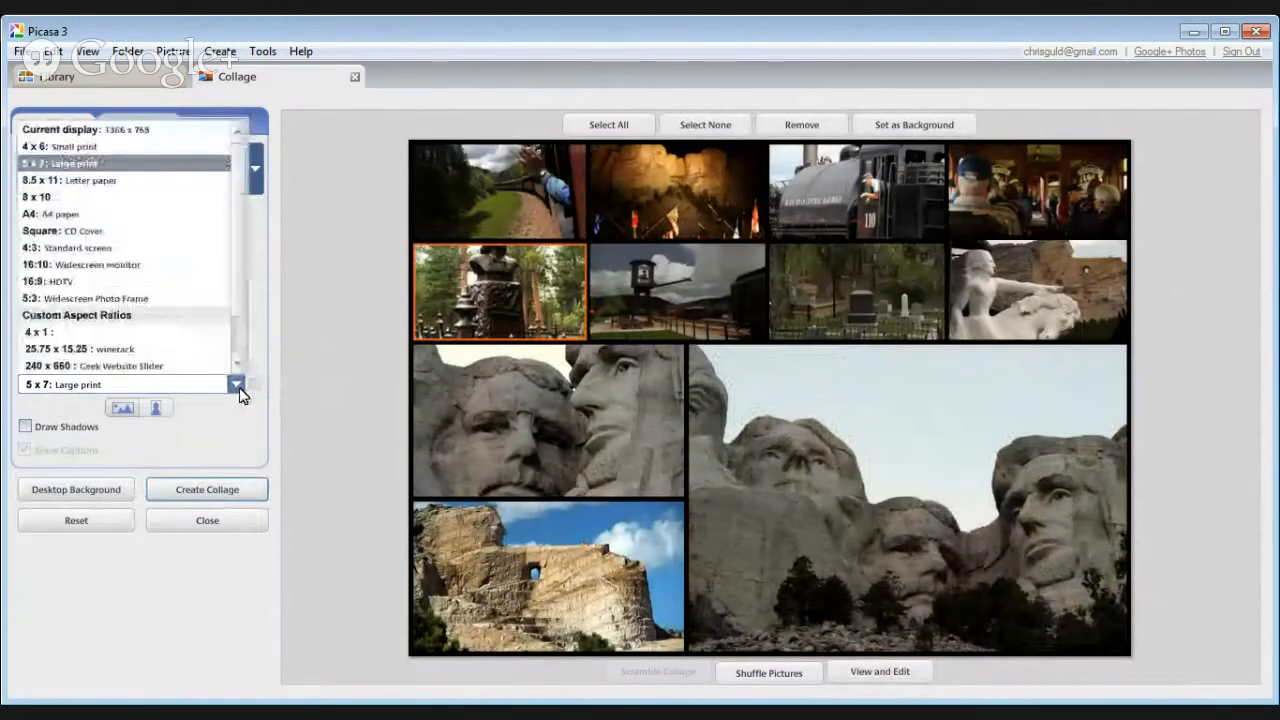
pyautogui.click(81, 199)
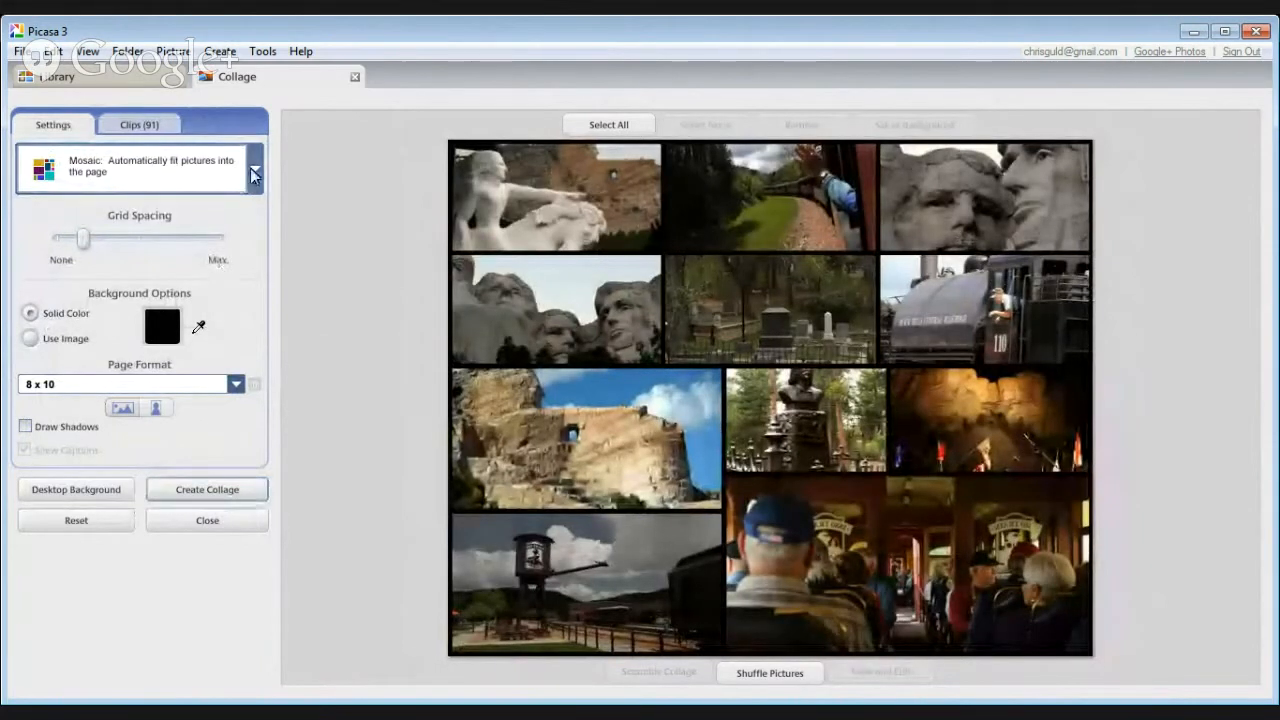
# - Set the page format to 5 x 7: Large print, swap daylight Mount Rushmore into the largest tile, and create the collage
pyautogui.click(236, 387)
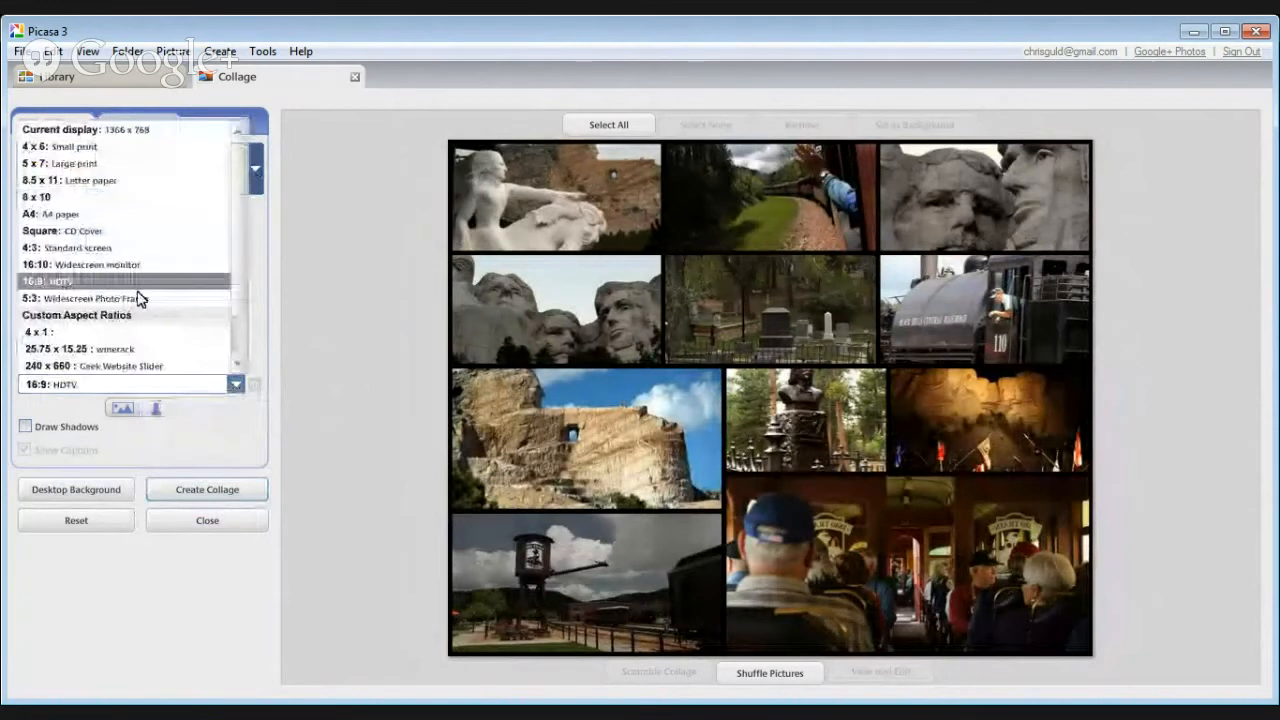
pyautogui.click(123, 166)
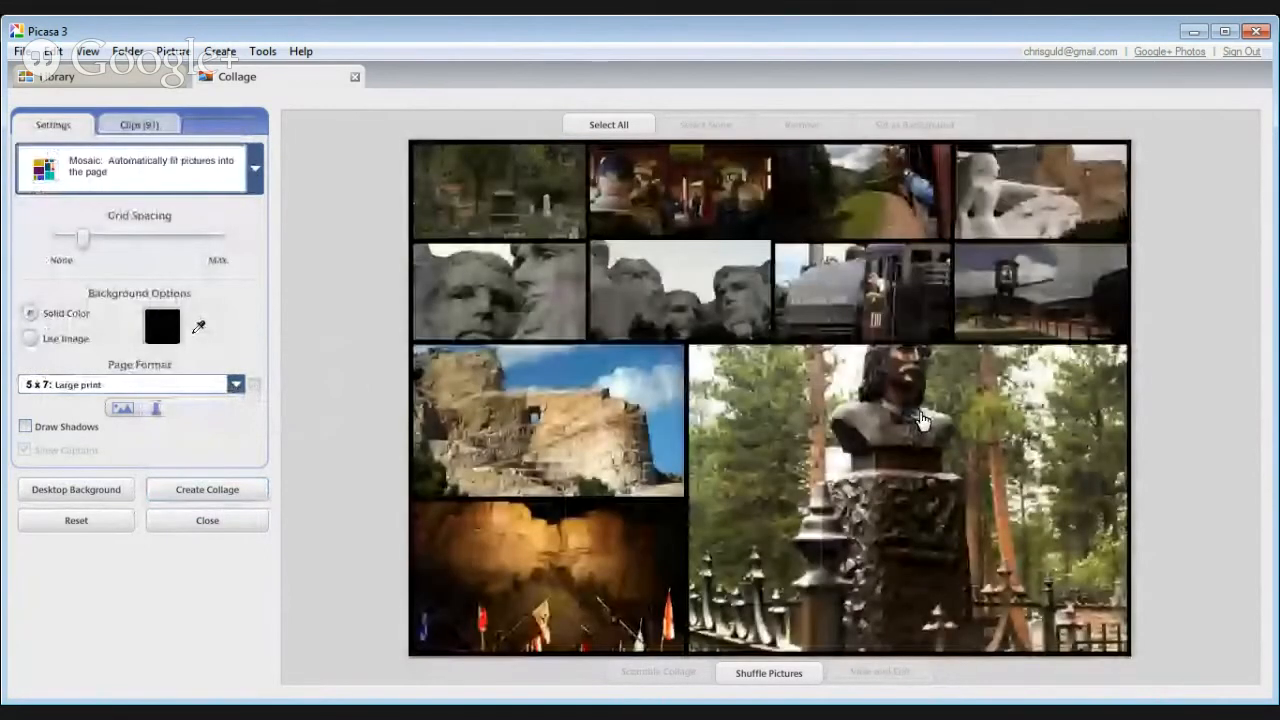
pyautogui.moveTo(922, 420); pyautogui.dragTo(680, 290)
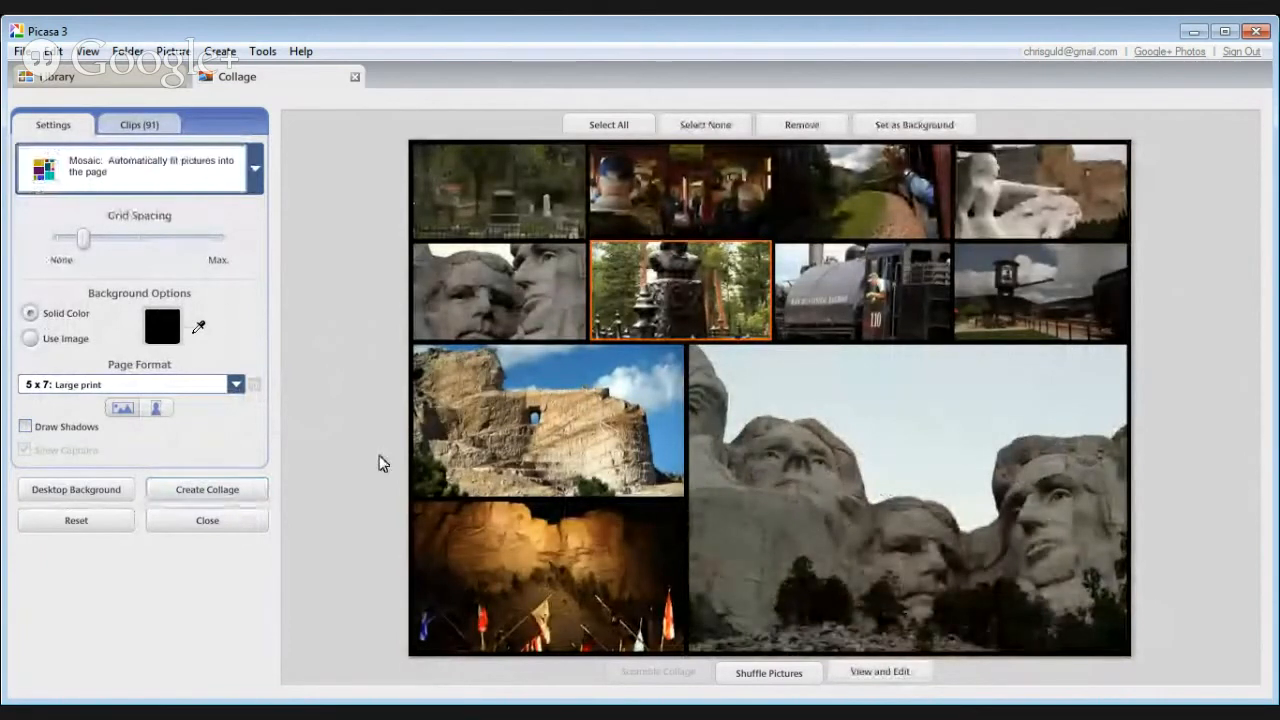
pyautogui.click(224, 492)
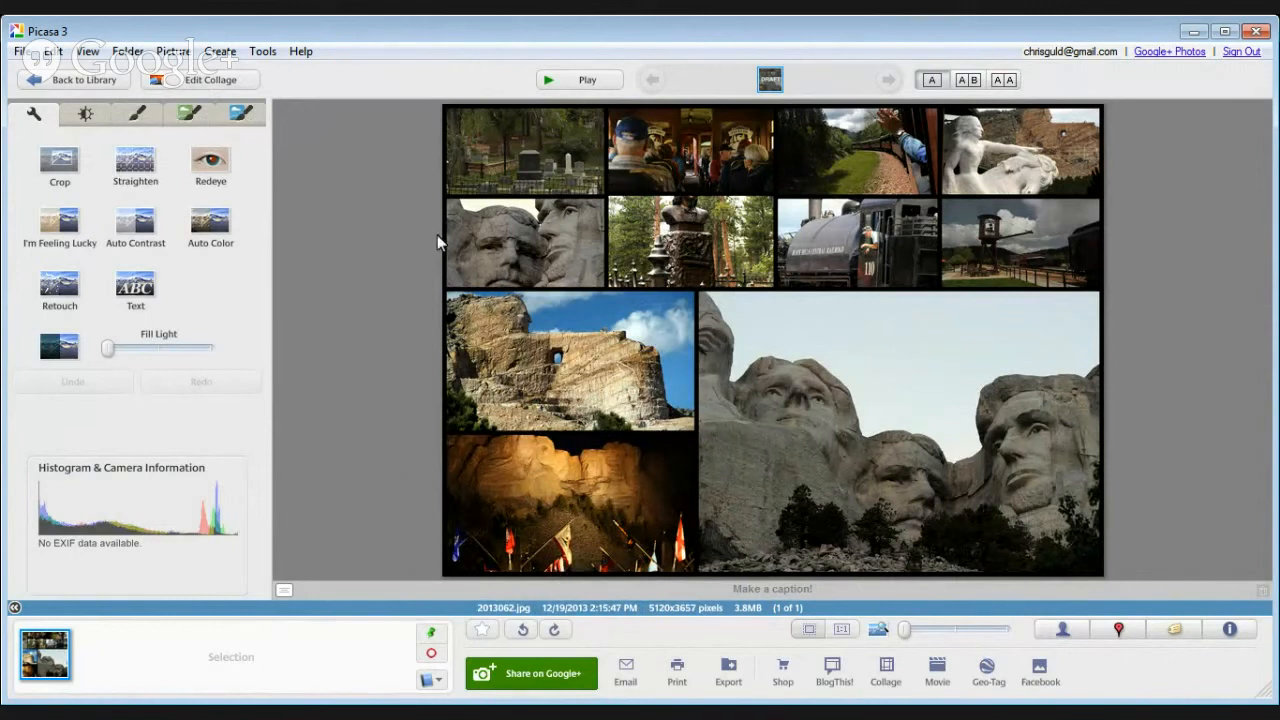
# - Reopen the collage for editing and swap the bust with the curving train, and the rock monument with the bust
pyautogui.click(210, 80)
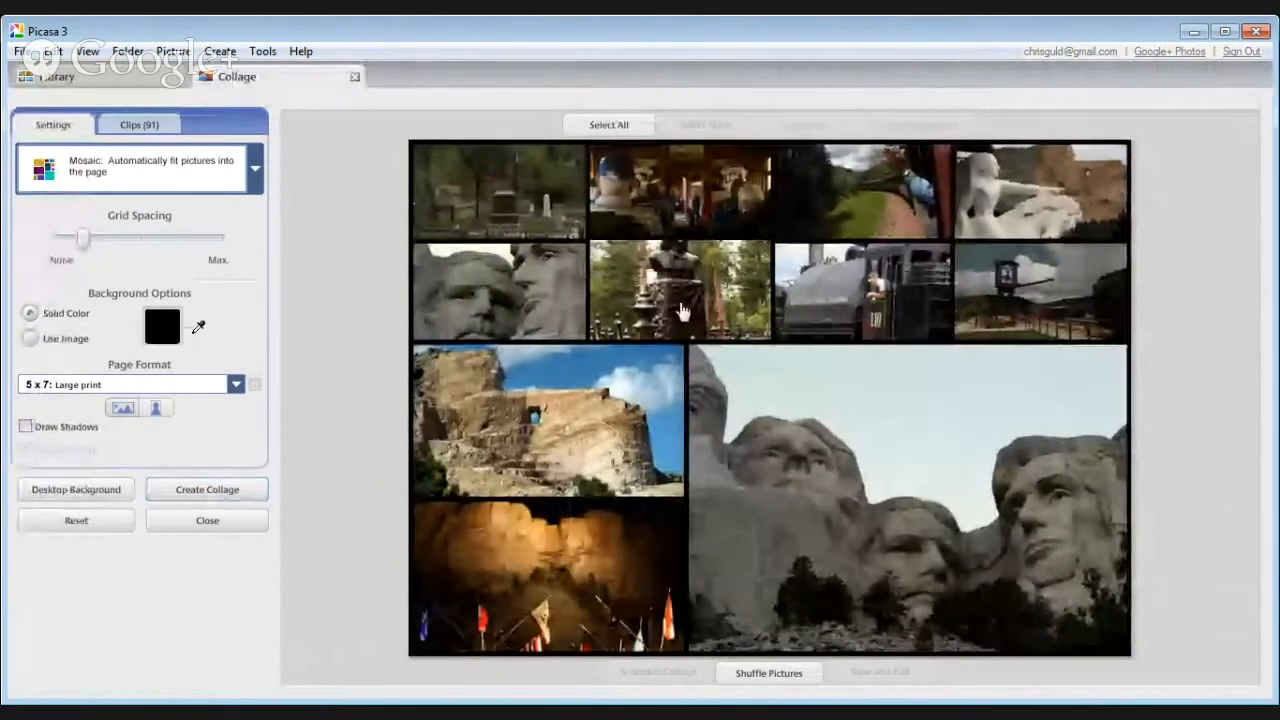
pyautogui.moveTo(672, 318); pyautogui.dragTo(862, 192)
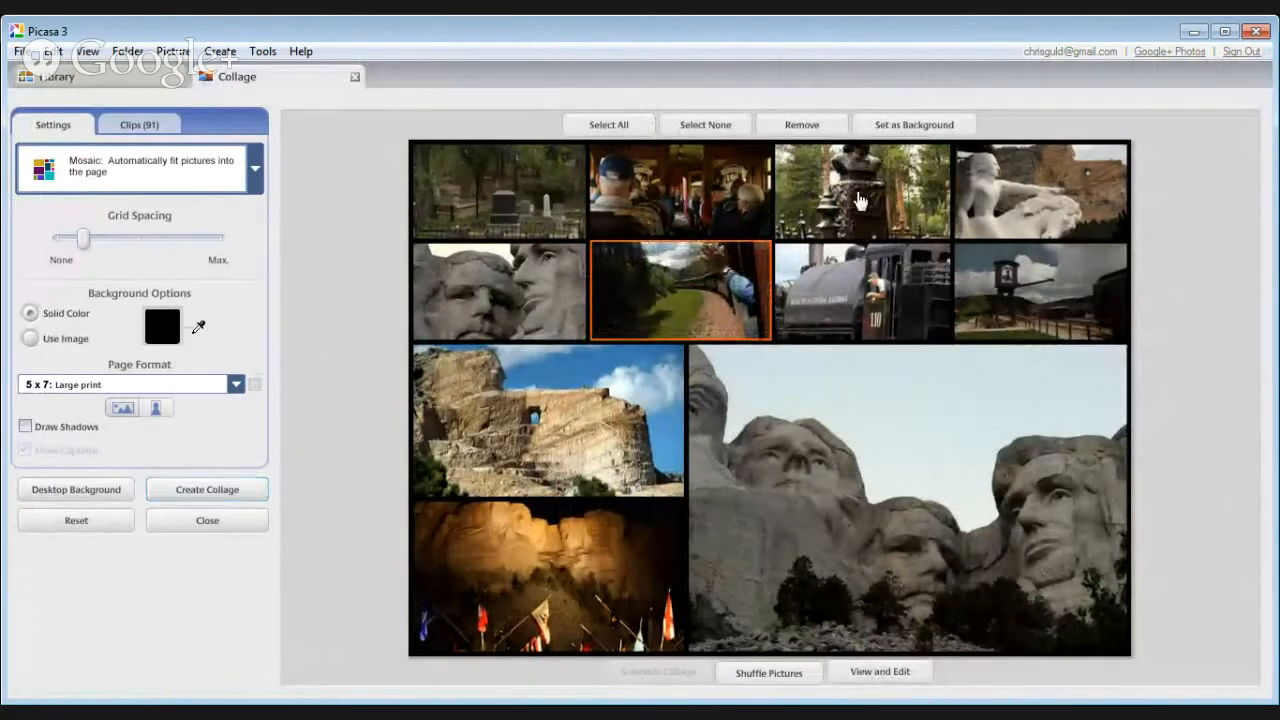
pyautogui.click(857, 200)
pyautogui.moveTo(552, 462); pyautogui.dragTo(552, 462)
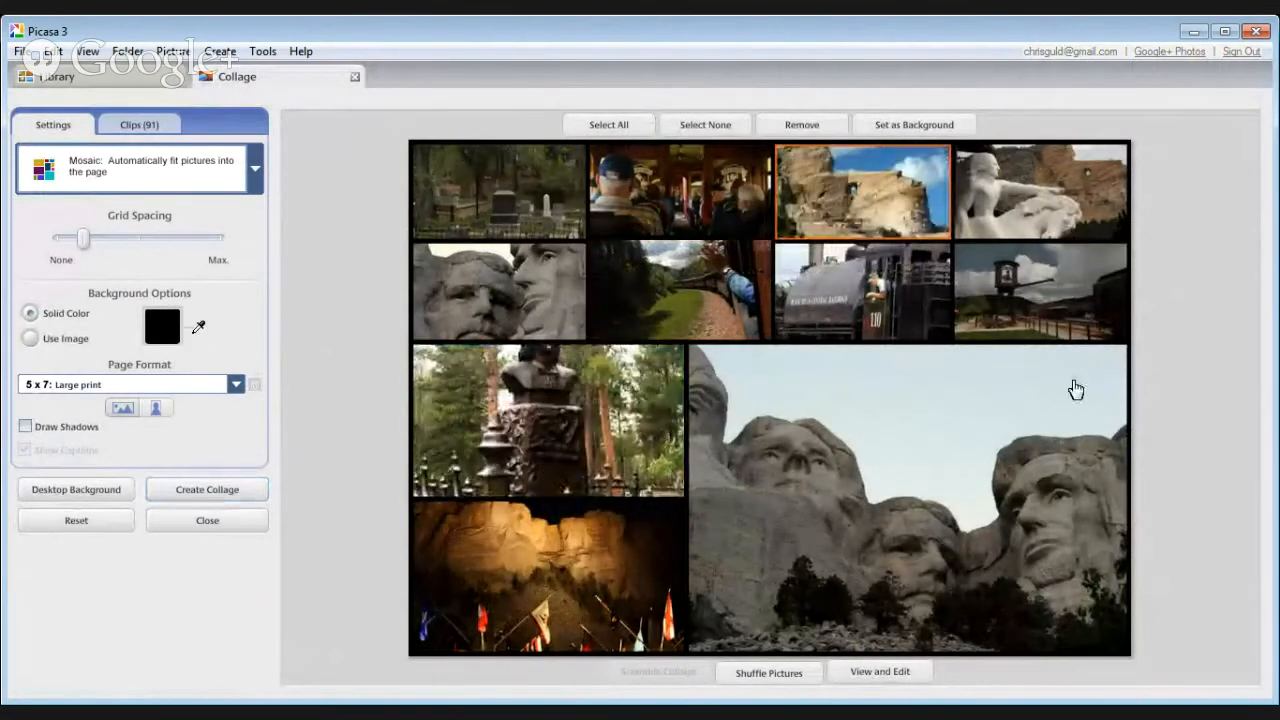
# - Open the bust photo for editing and crop it to about 1811 x 1206 pixels around the head and shoulders
pyautogui.click(618, 428)
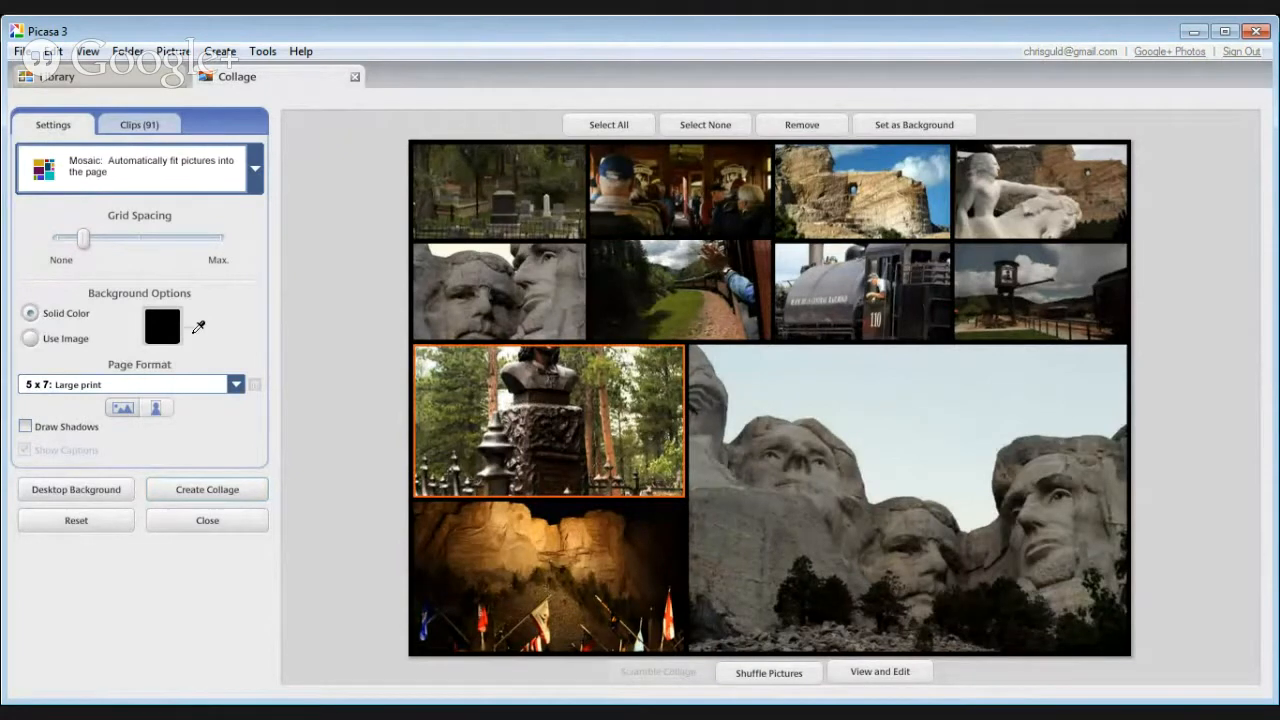
pyautogui.click(880, 672)
pyautogui.click(58, 190)
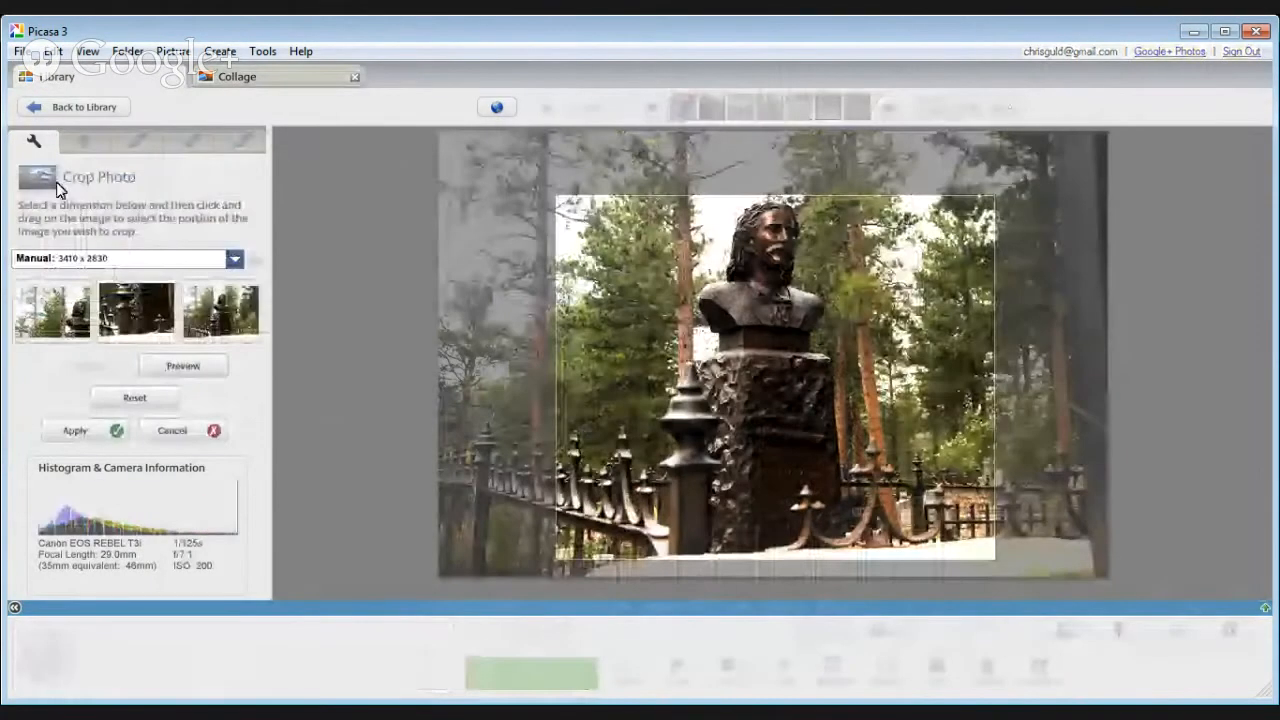
pyautogui.moveTo(541, 565); pyautogui.dragTo(645, 400)
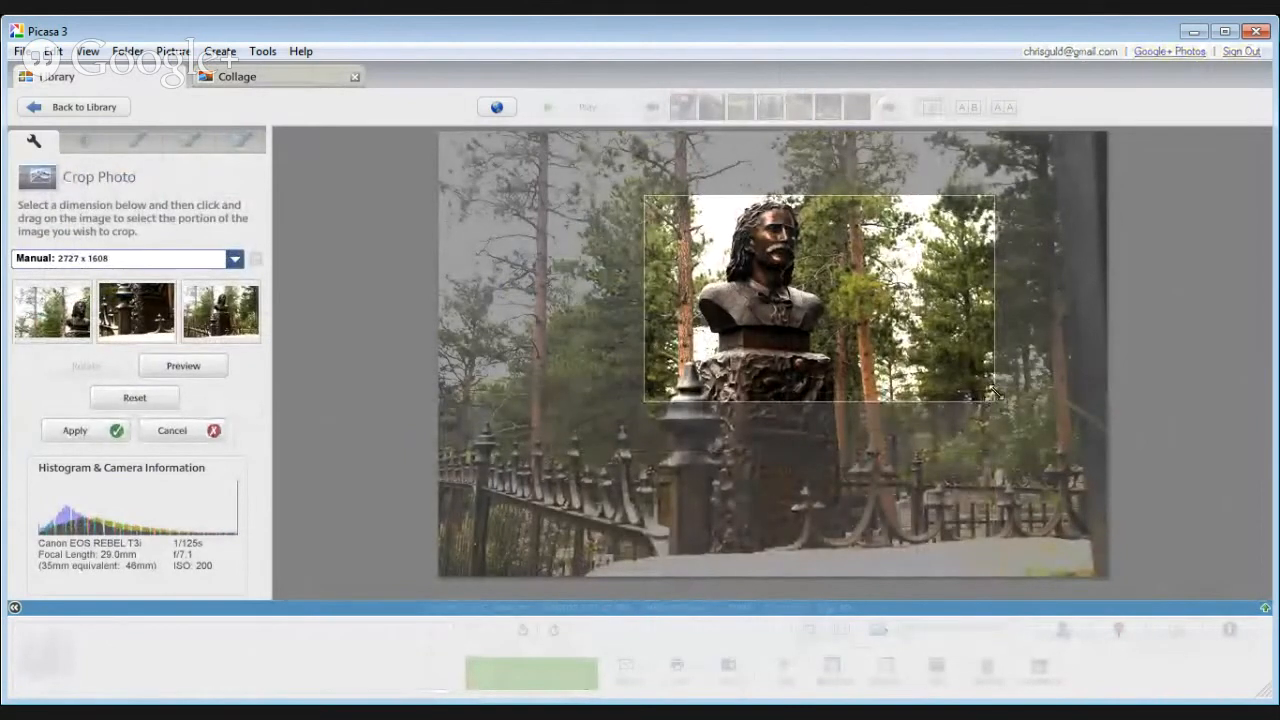
pyautogui.moveTo(994, 398); pyautogui.dragTo(876, 350)
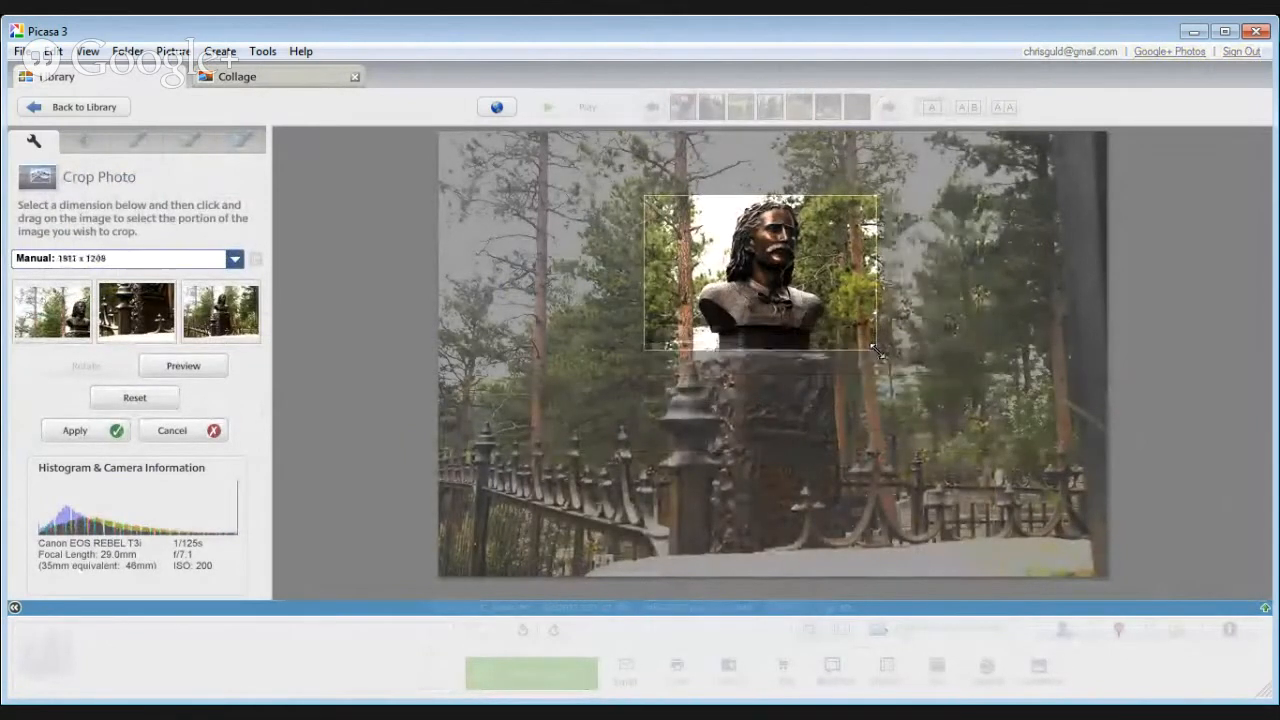
pyautogui.click(78, 434)
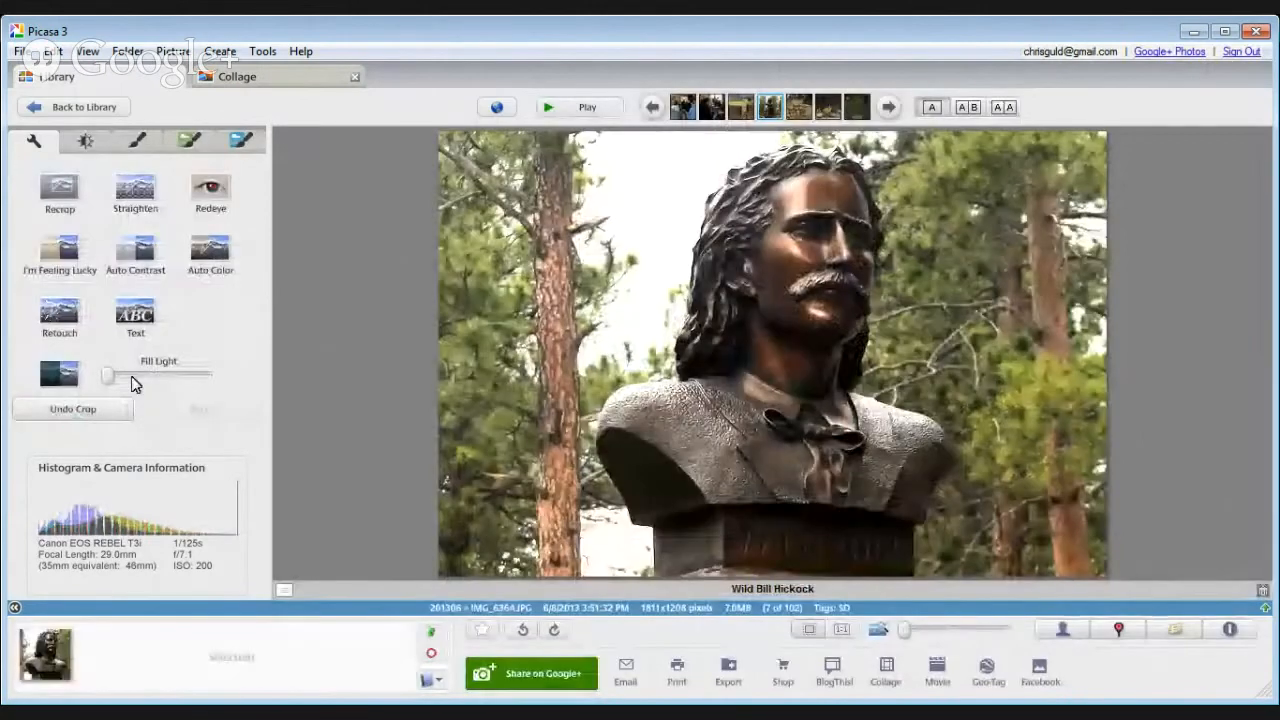
# - Return to the collage with the cropped bust and create the collage image again
pyautogui.click(291, 84)
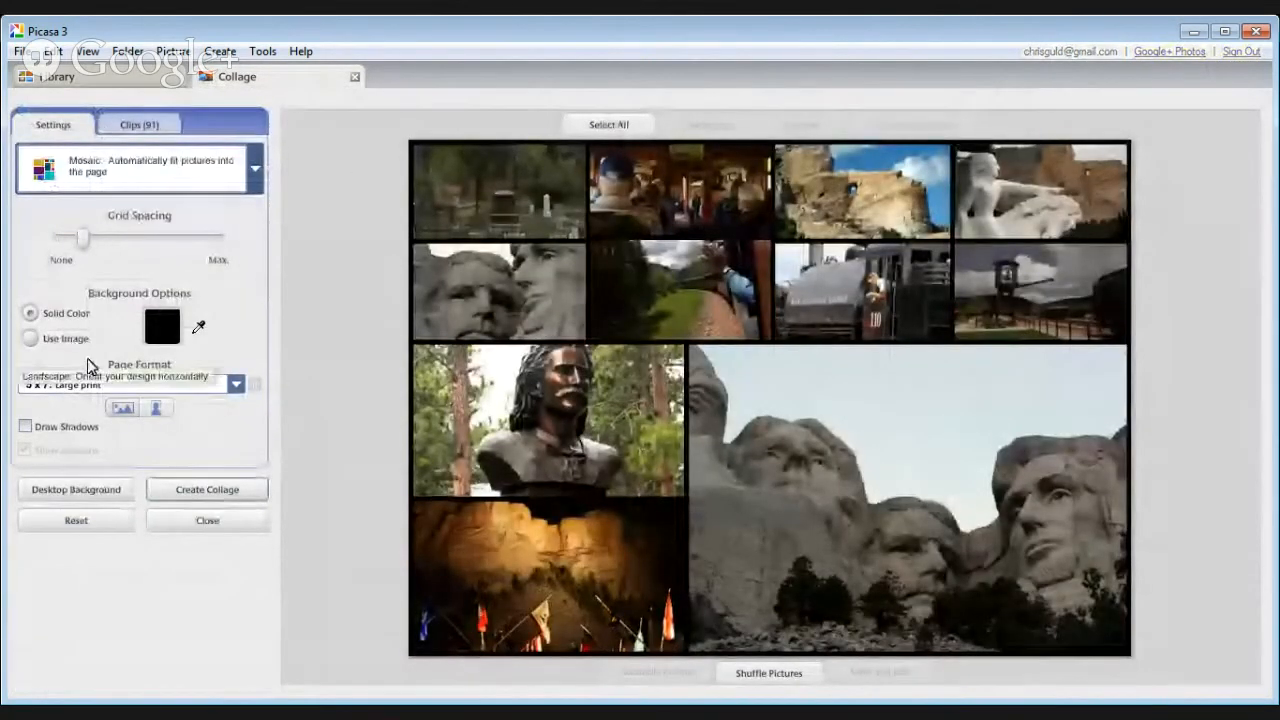
pyautogui.click(229, 491)
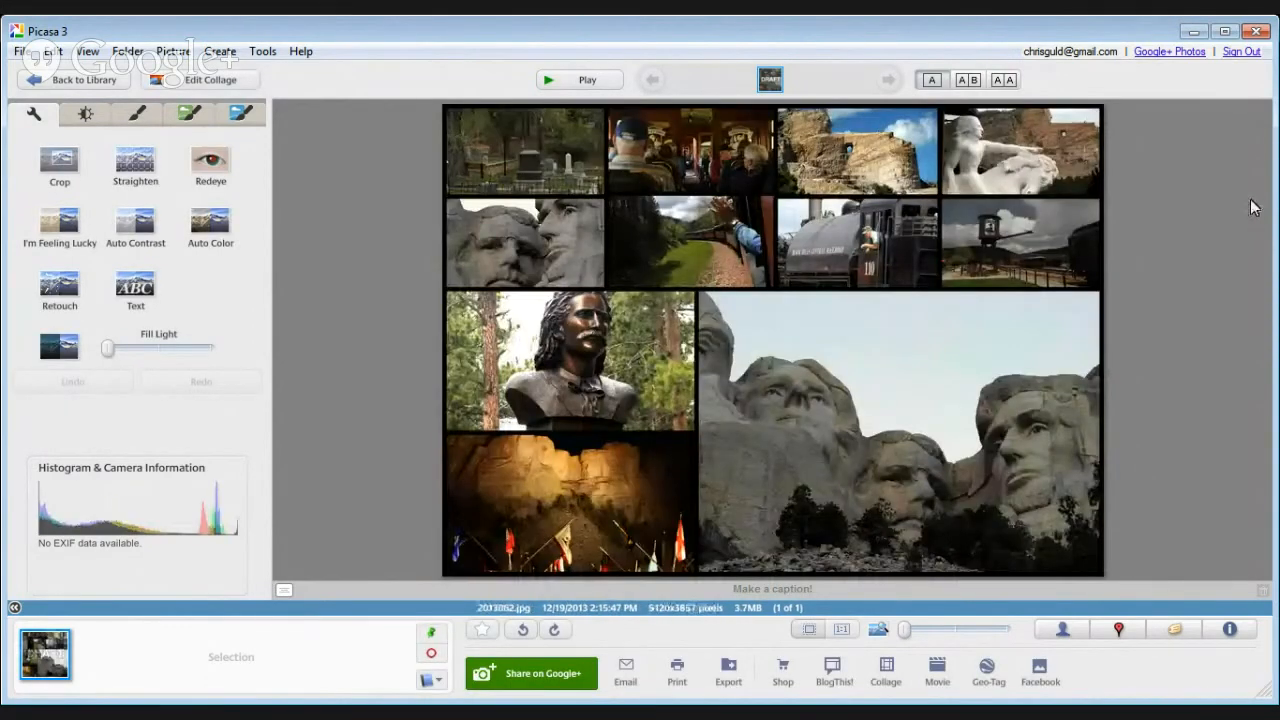
# - Add the text "A Day in the Black Hills" to the collage image and enlarge it across the lower photos
pyautogui.click(130, 290)
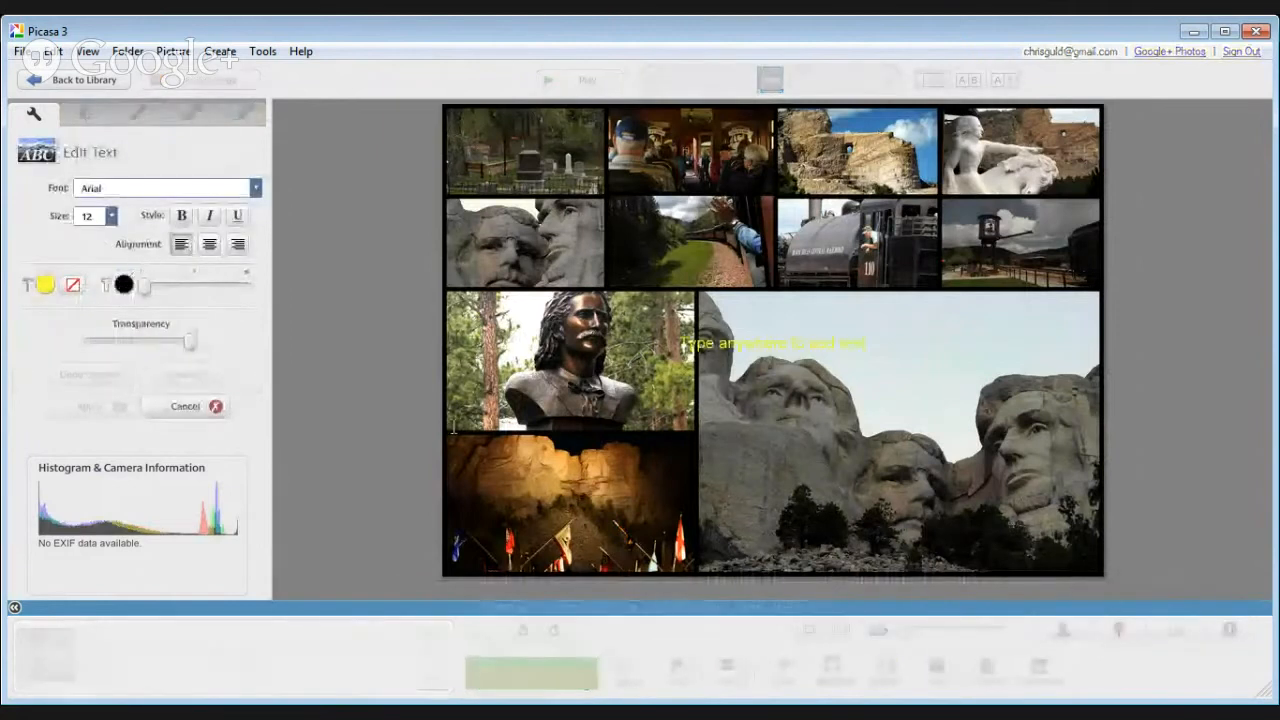
pyautogui.click(820, 435)
pyautogui.write('A Day')
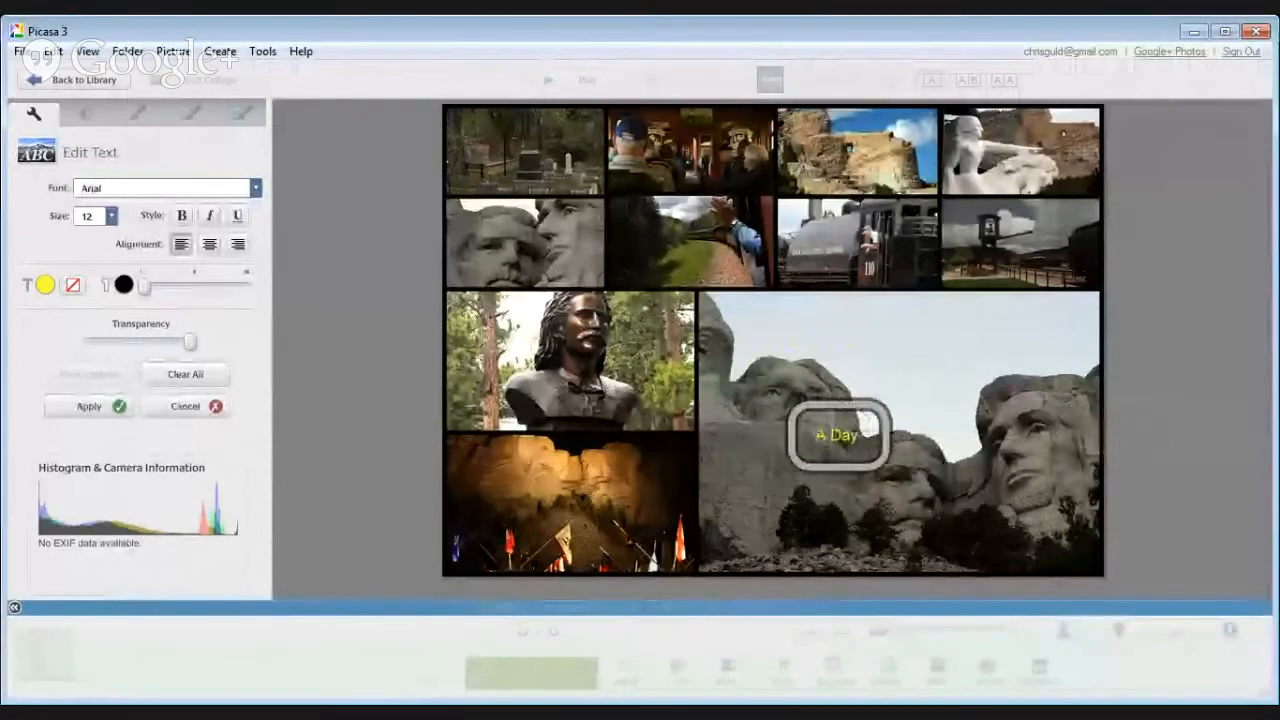
pyautogui.write(' in the Black H')
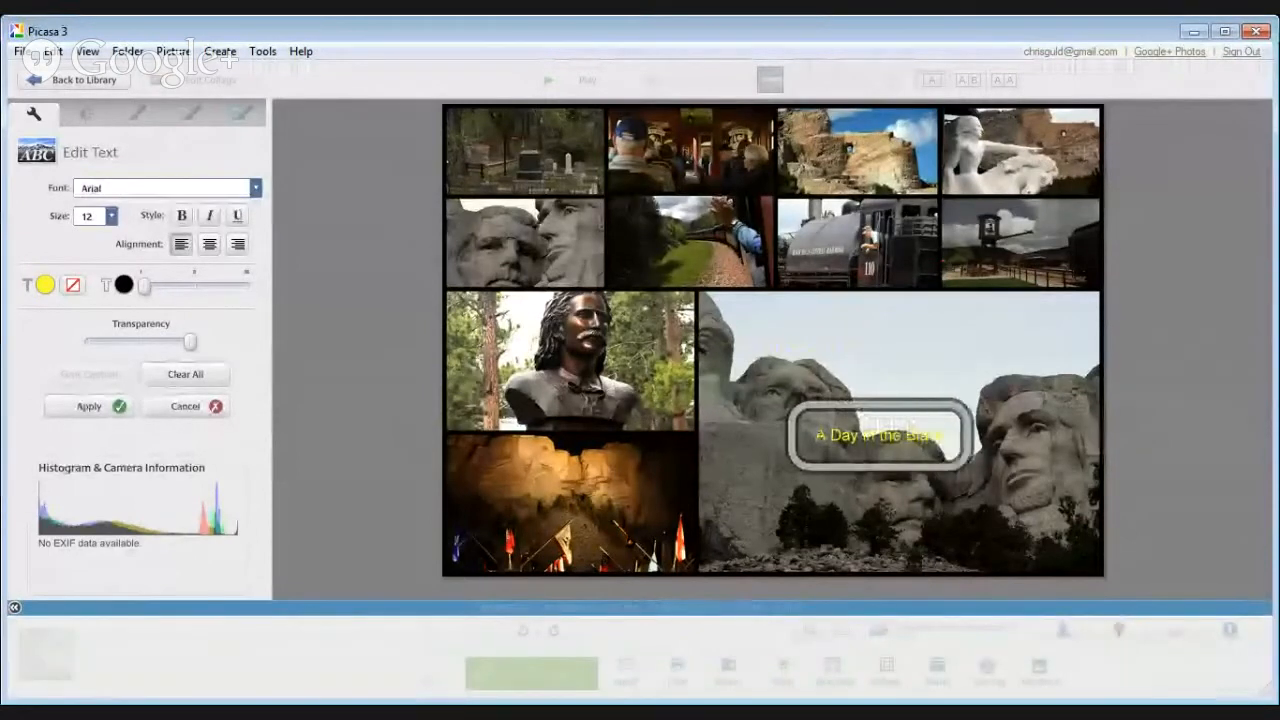
pyautogui.write('ills')
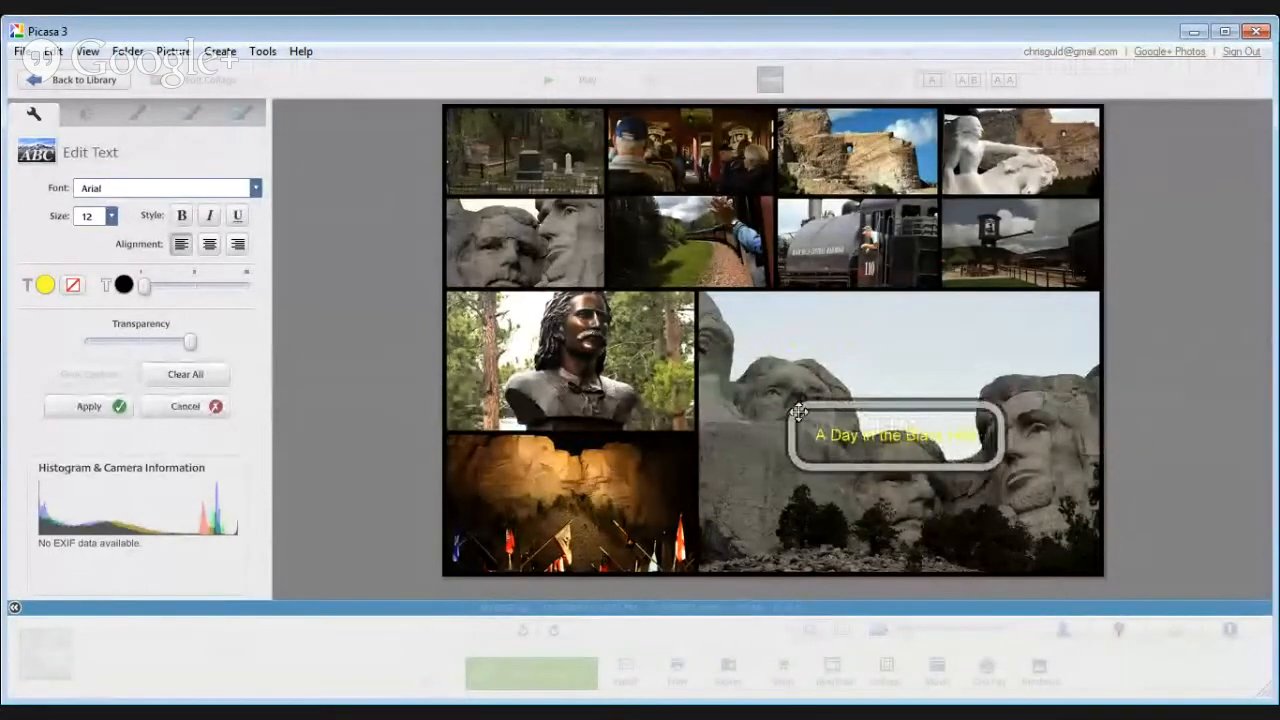
pyautogui.moveTo(833, 466); pyautogui.dragTo(665, 517)
pyautogui.moveTo(797, 488); pyautogui.dragTo(930, 487)
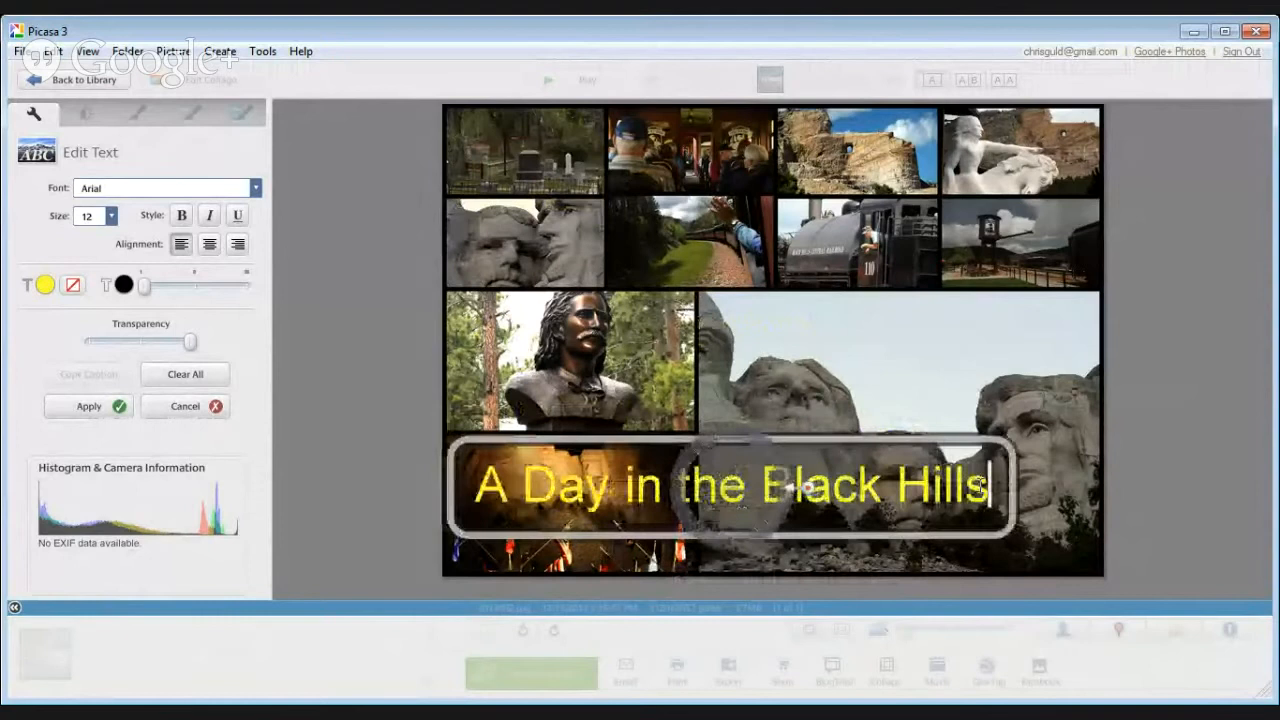
# - Make the title text's fill color white and move it up over the sky of the large Mount Rushmore photo
pyautogui.click(47, 285)
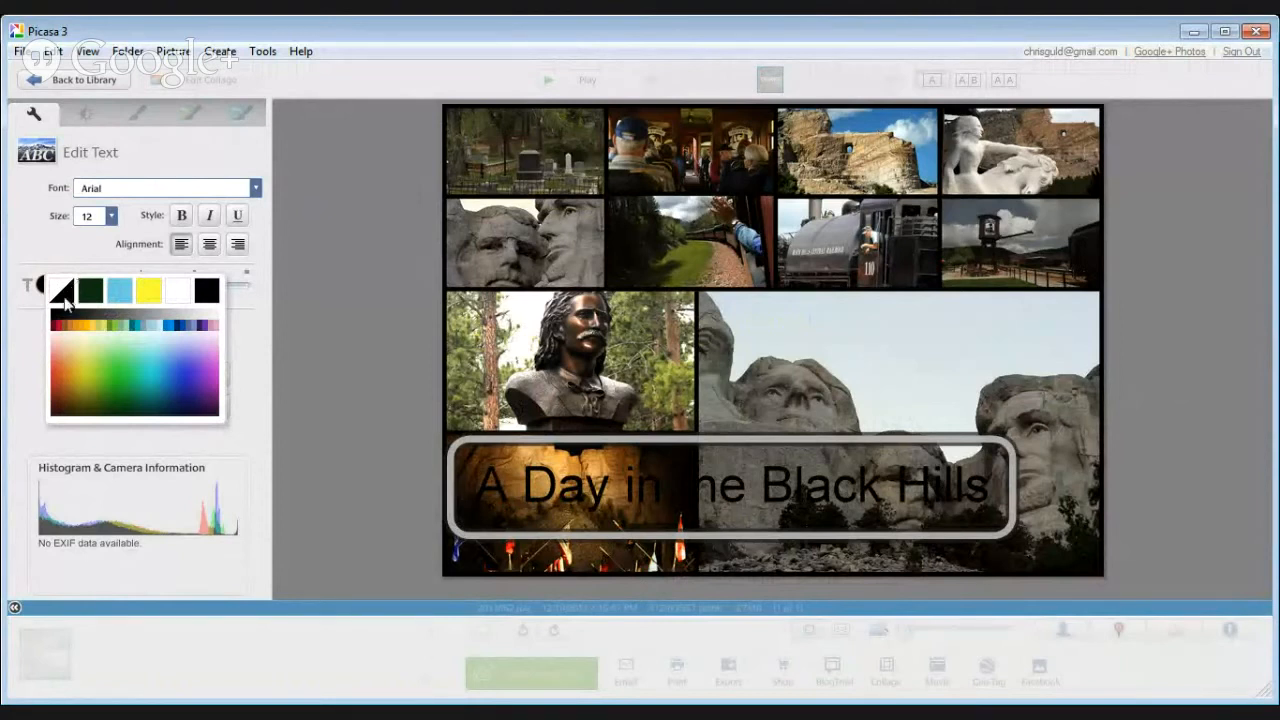
pyautogui.click(66, 290)
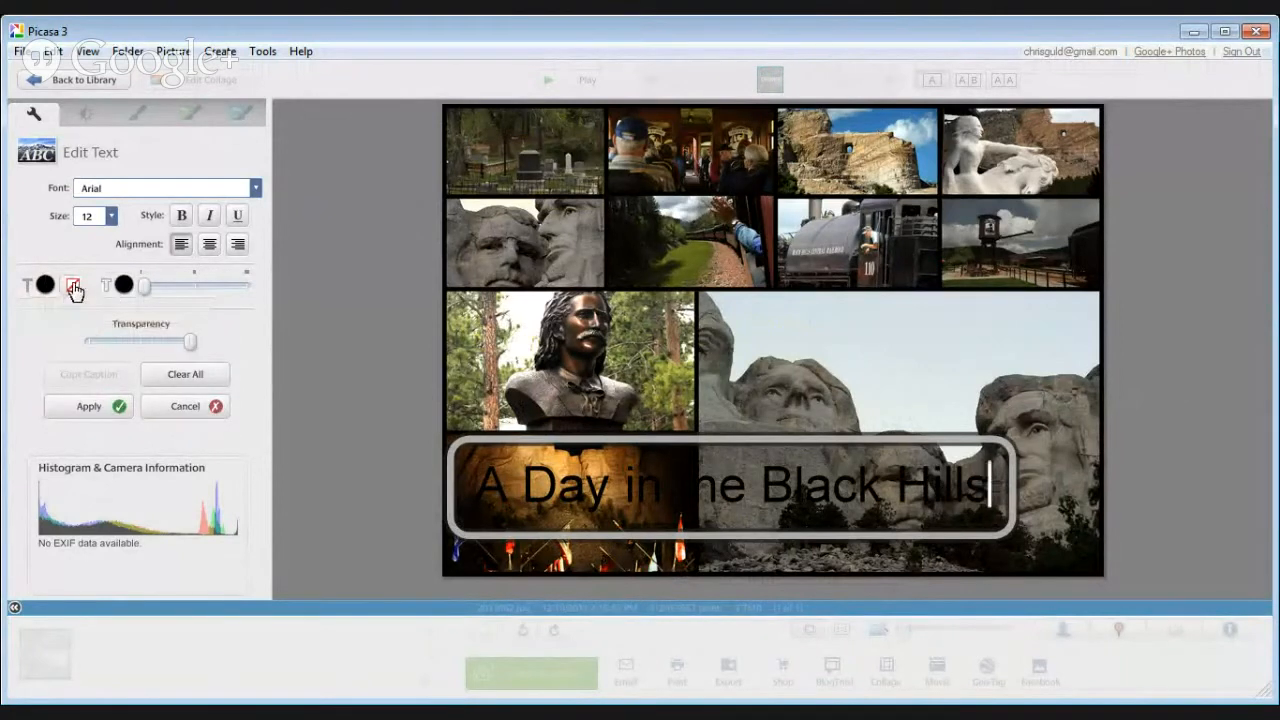
pyautogui.click(46, 286)
pyautogui.click(62, 297)
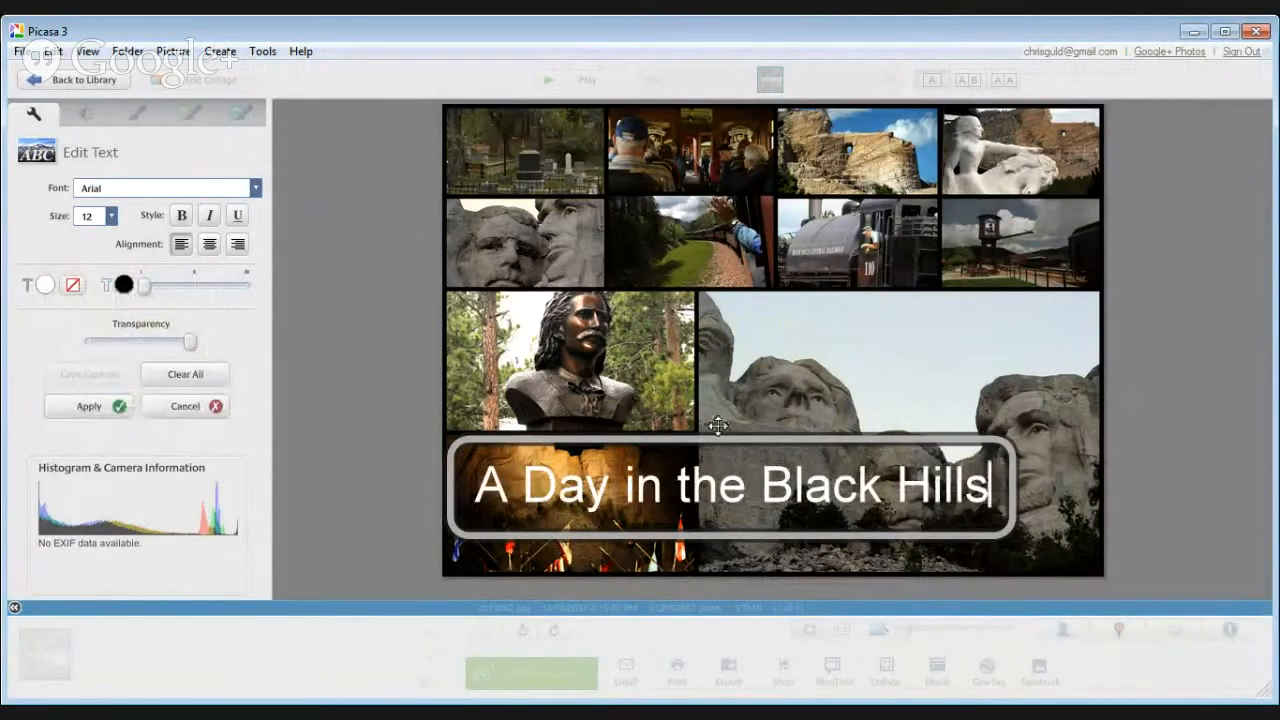
pyautogui.moveTo(732, 434)
pyautogui.moveTo(784, 440); pyautogui.dragTo(883, 293)
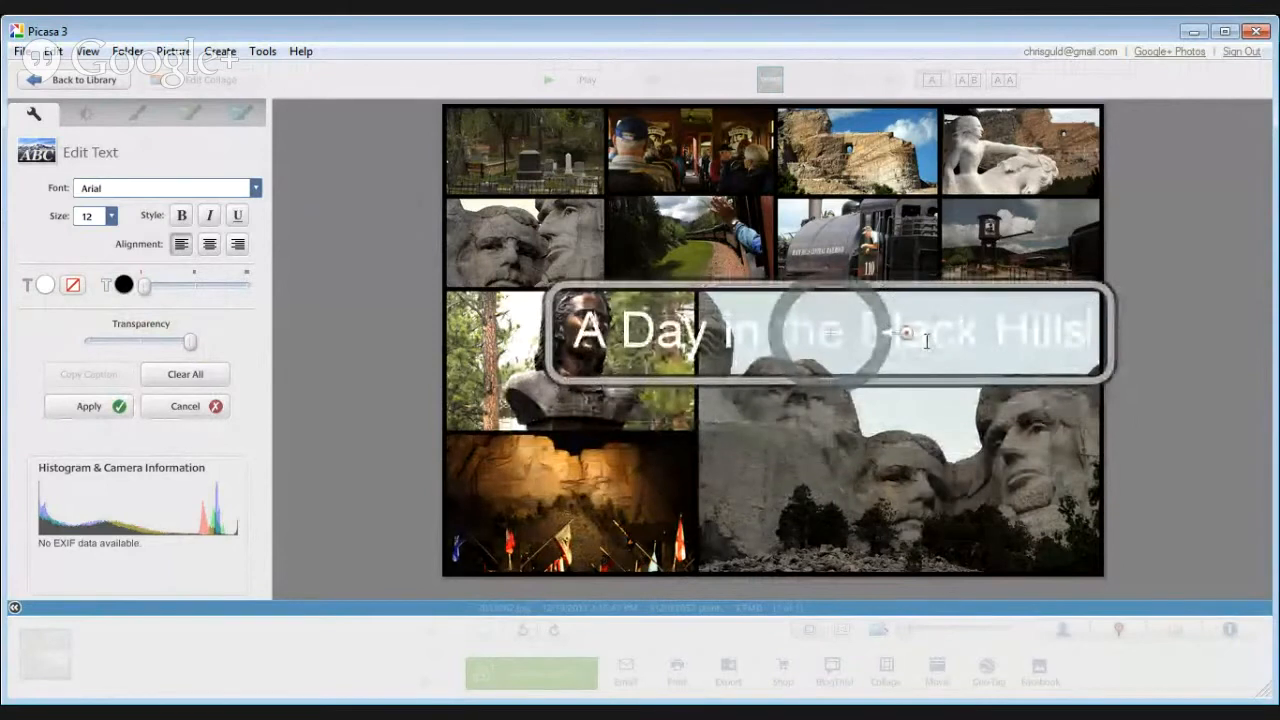
# - Shrink the title text, make its fill color black, place it over the sky above Mount Rushmore, and apply it
pyautogui.moveTo(926, 341); pyautogui.dragTo(895, 330)
pyautogui.click(45, 285)
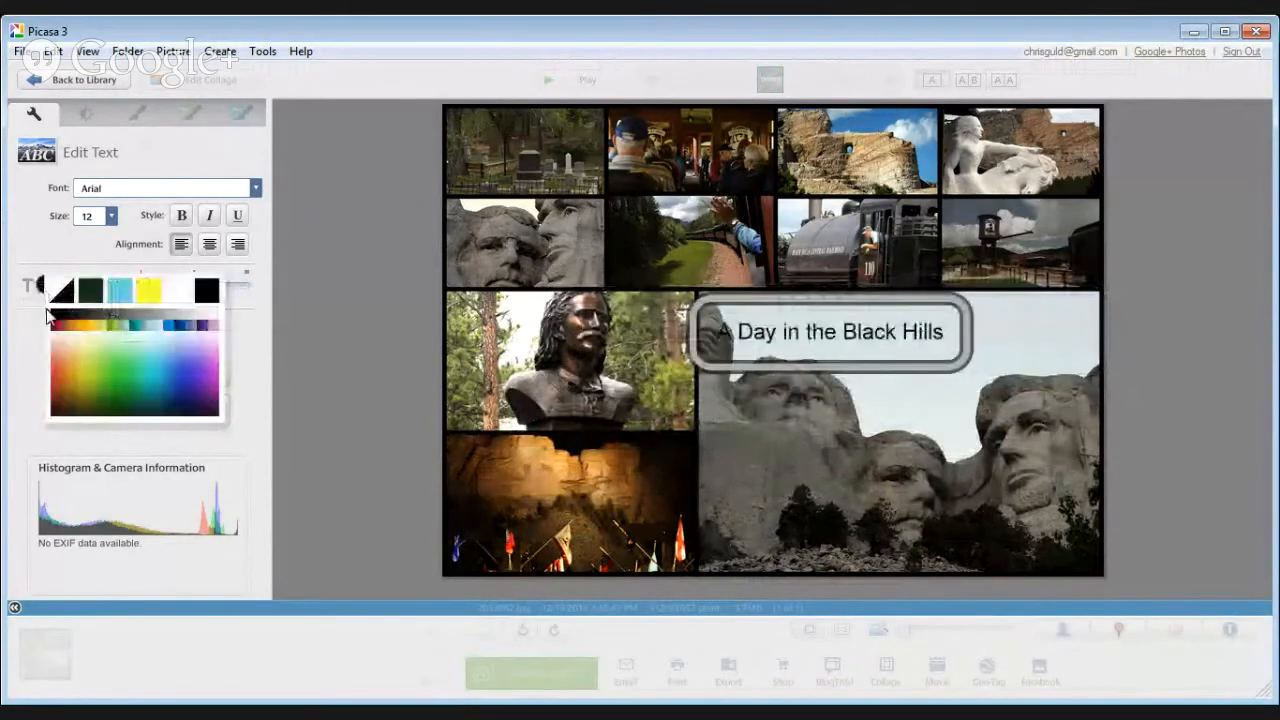
pyautogui.click(937, 333)
pyautogui.moveTo(863, 371); pyautogui.dragTo(956, 357)
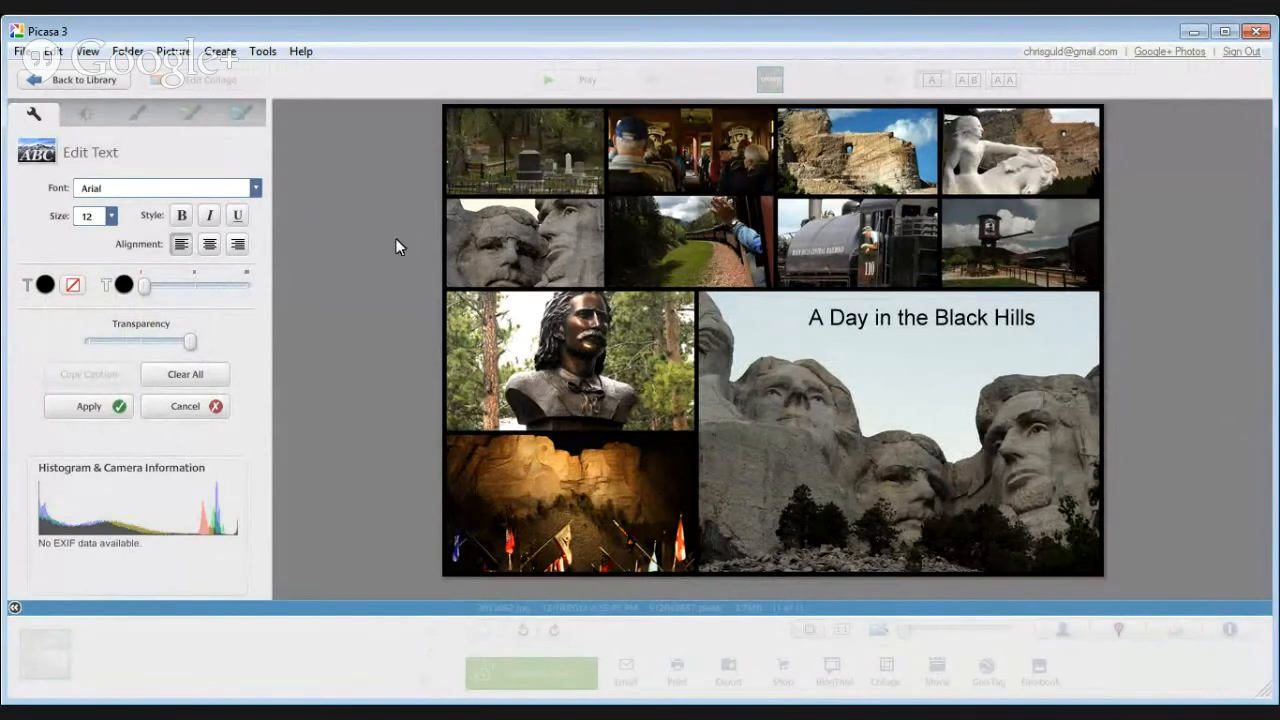
pyautogui.click(84, 410)
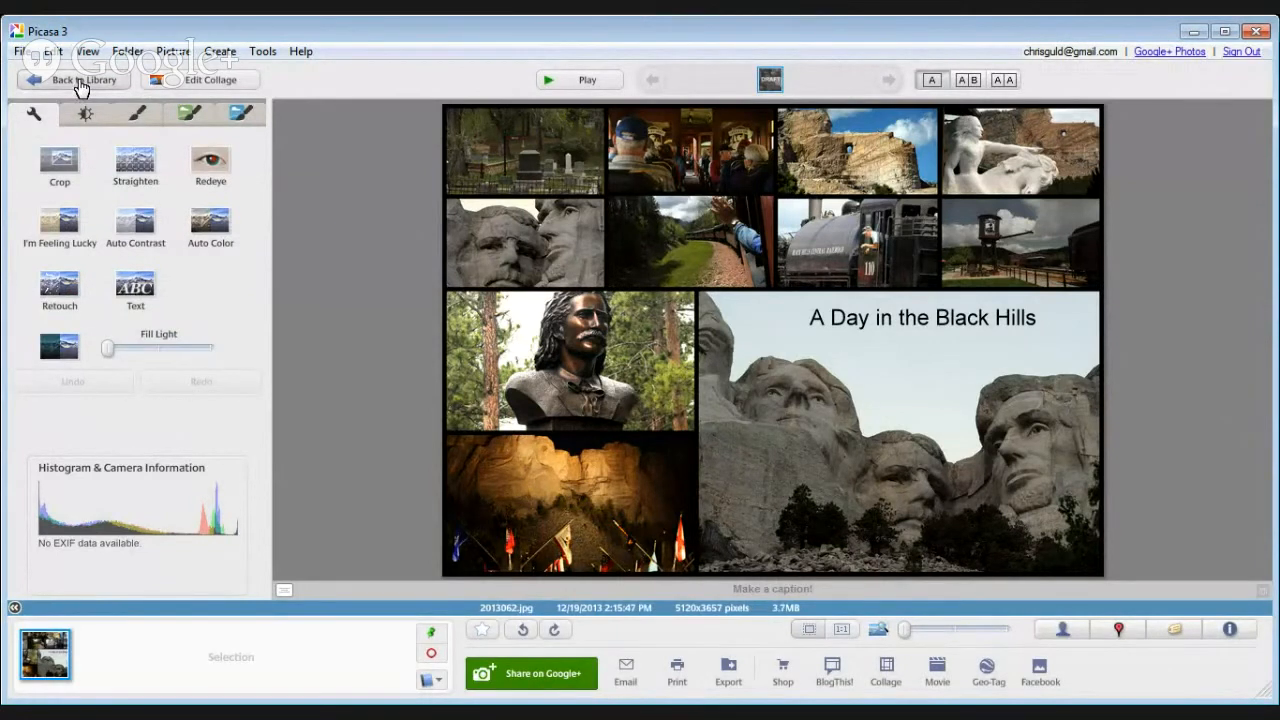
# - Return to the library and open the earlier collage titled "The Black Hills of South Dakota" to examine its caption strip
pyautogui.click(81, 84)
pyautogui.doubleClick(560, 430)
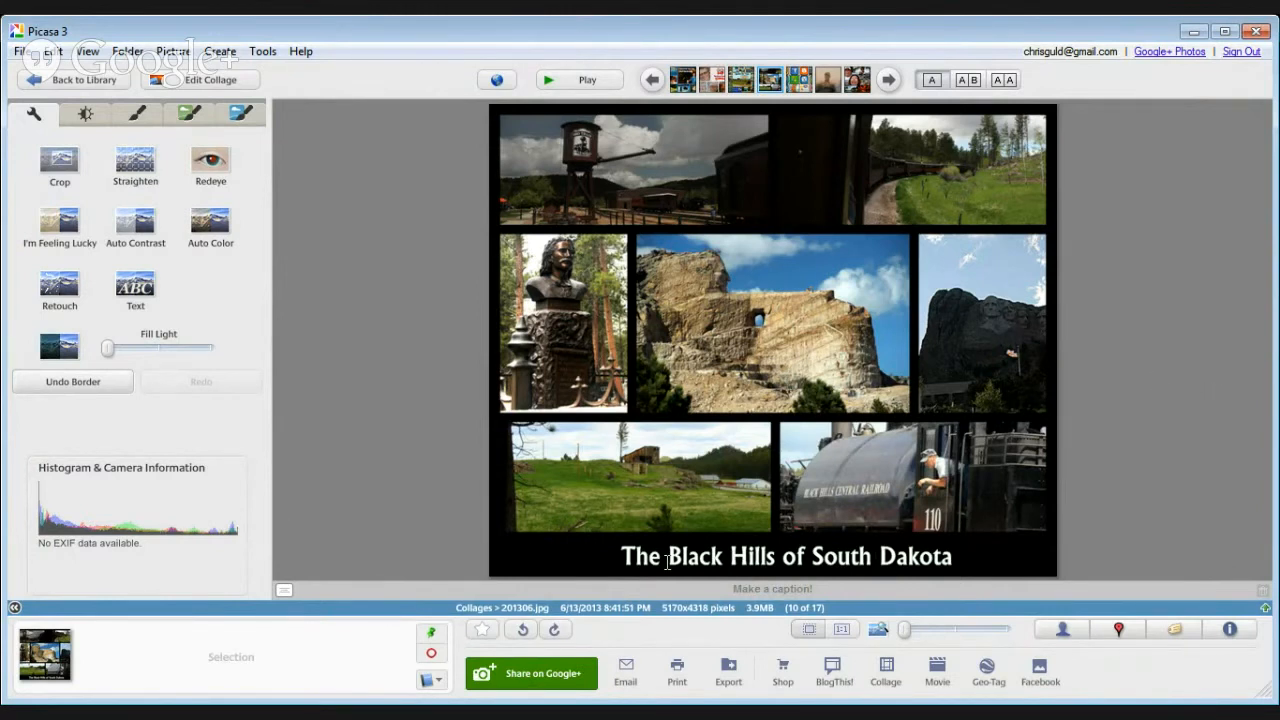
pyautogui.click(84, 82)
# - Clear the uploaded-photos filter to show the whole library again, and collapse the list of albums
pyautogui.scroll(-3, 910, 543)
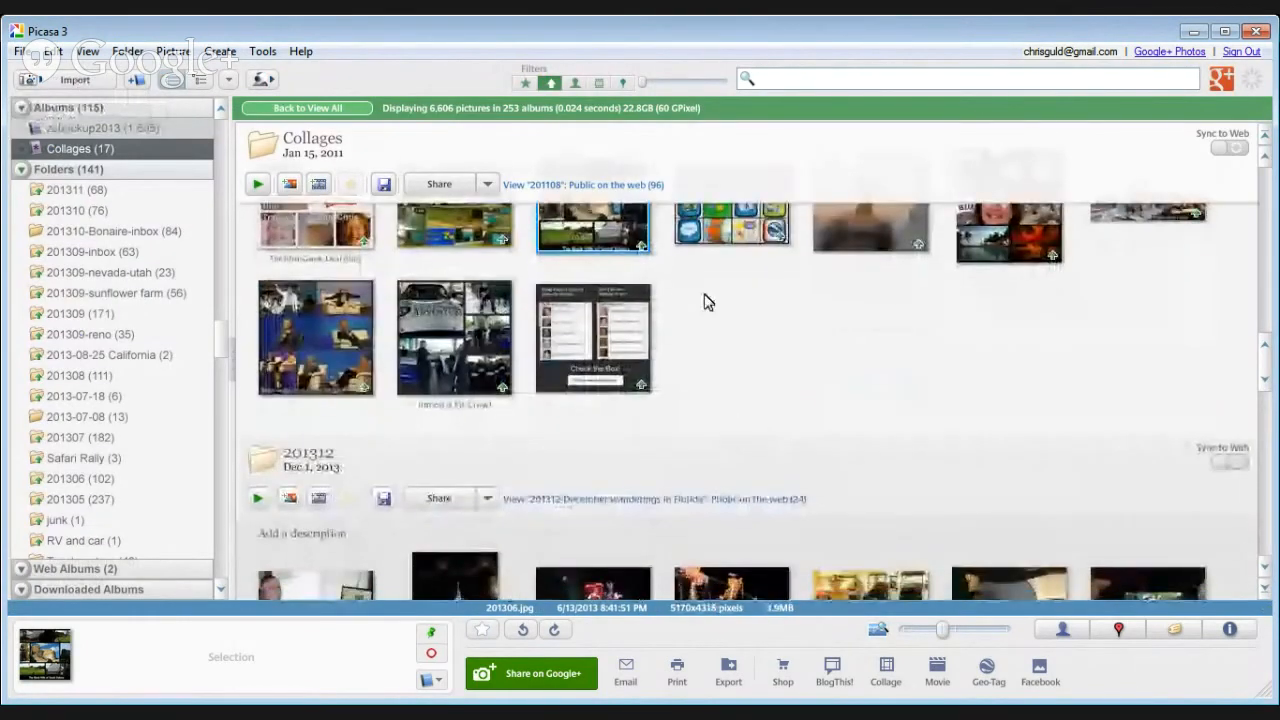
pyautogui.scroll(-3, 706, 297)
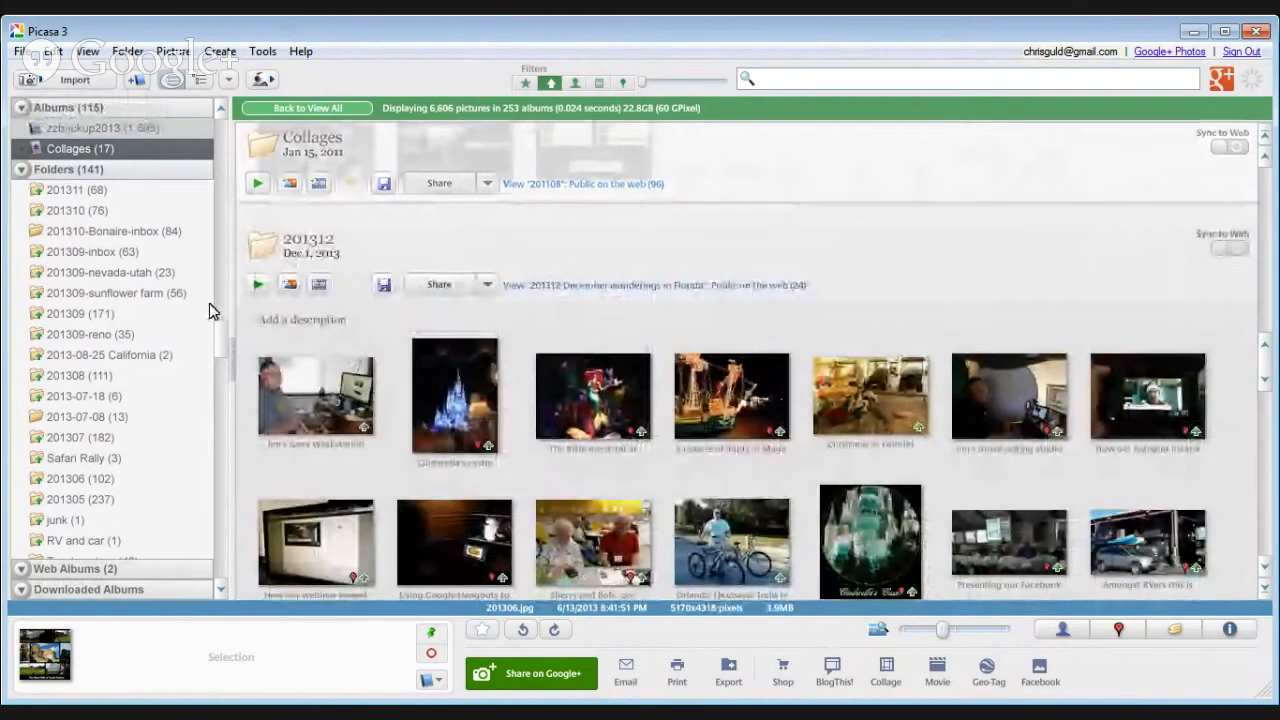
pyautogui.scroll(5, 197, 174)
pyautogui.scroll(3, 180, 150)
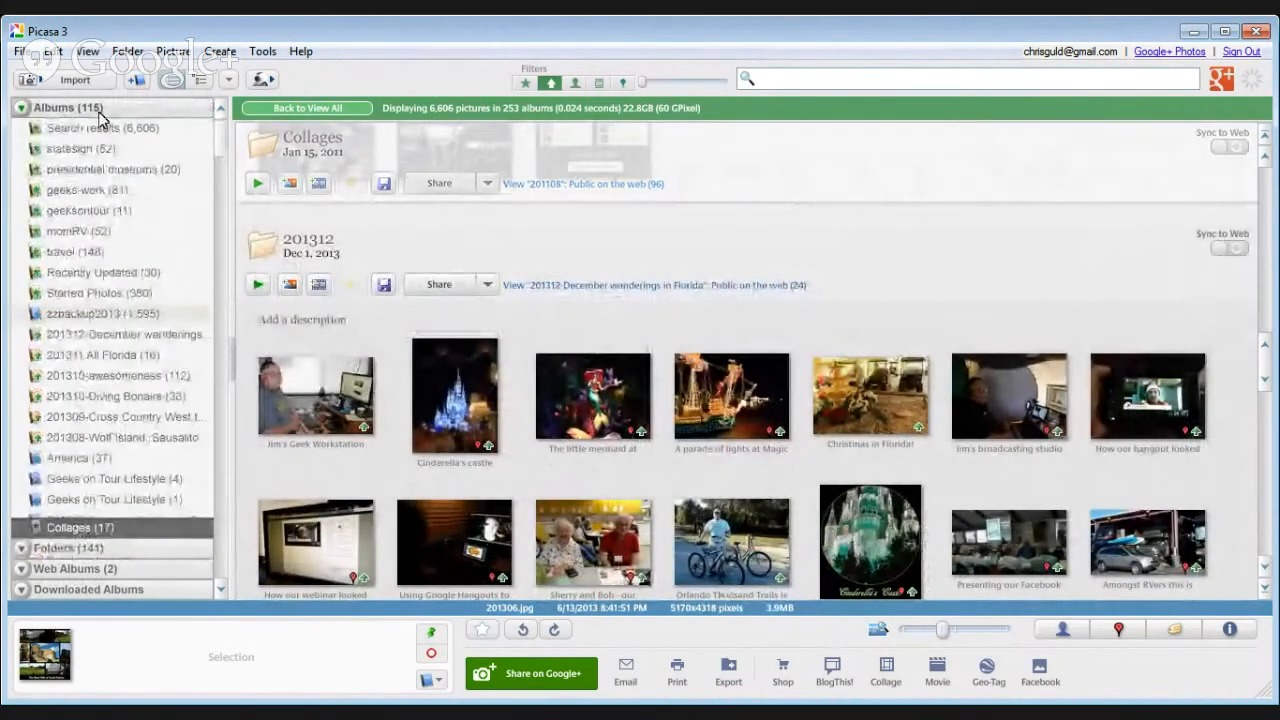
pyautogui.click(37, 128)
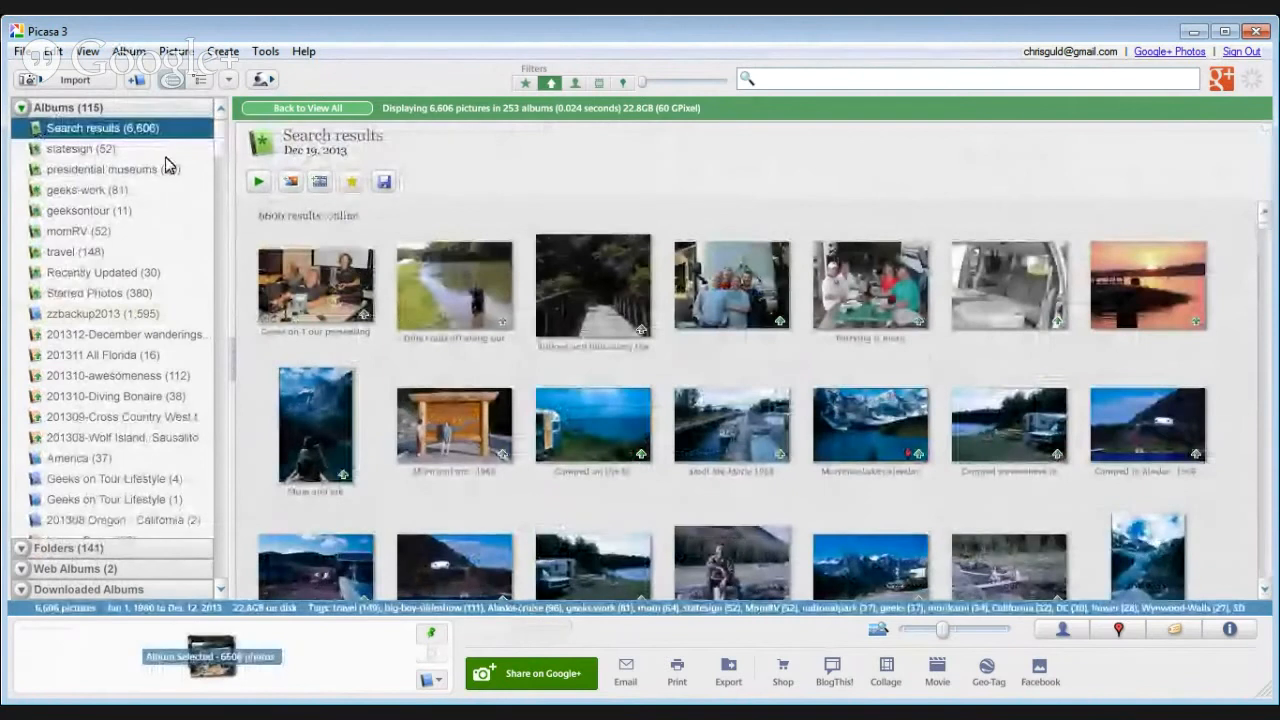
pyautogui.click(318, 112)
pyautogui.click(22, 108)
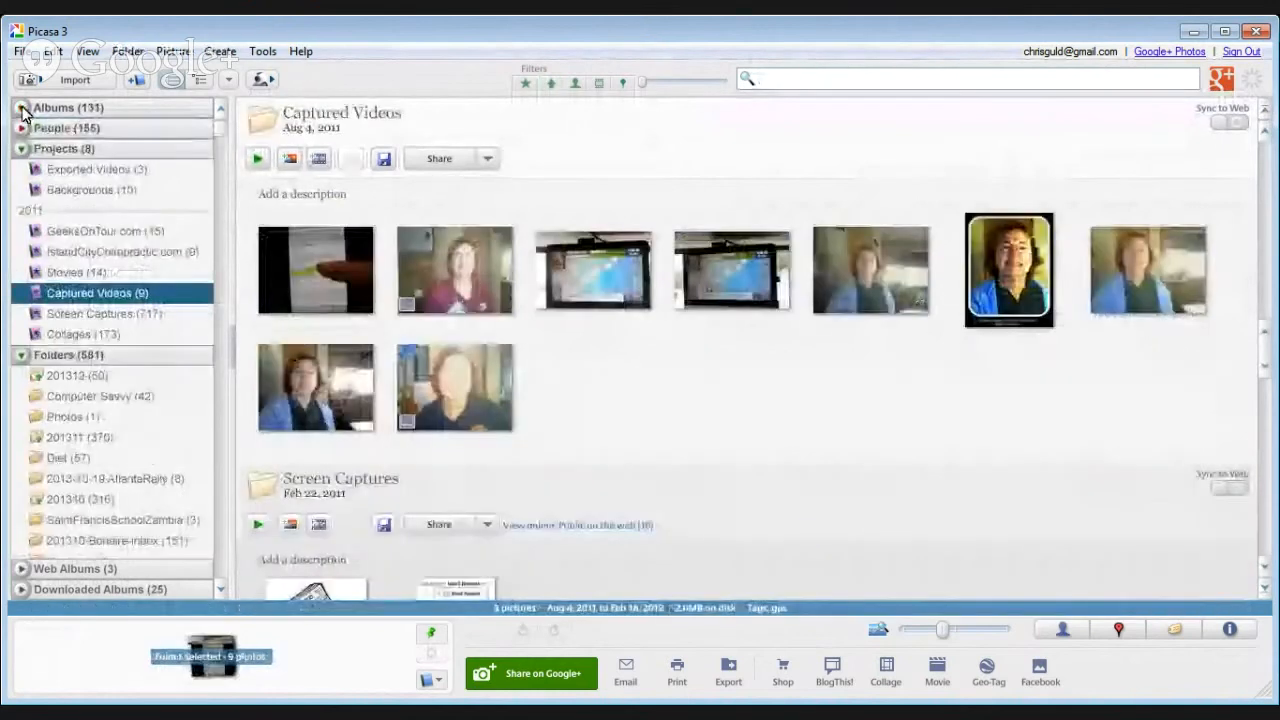
# - Find the new "A Day in the Black Hills" collage at the end of the Collages project folder and open it for editing
pyautogui.click(82, 337)
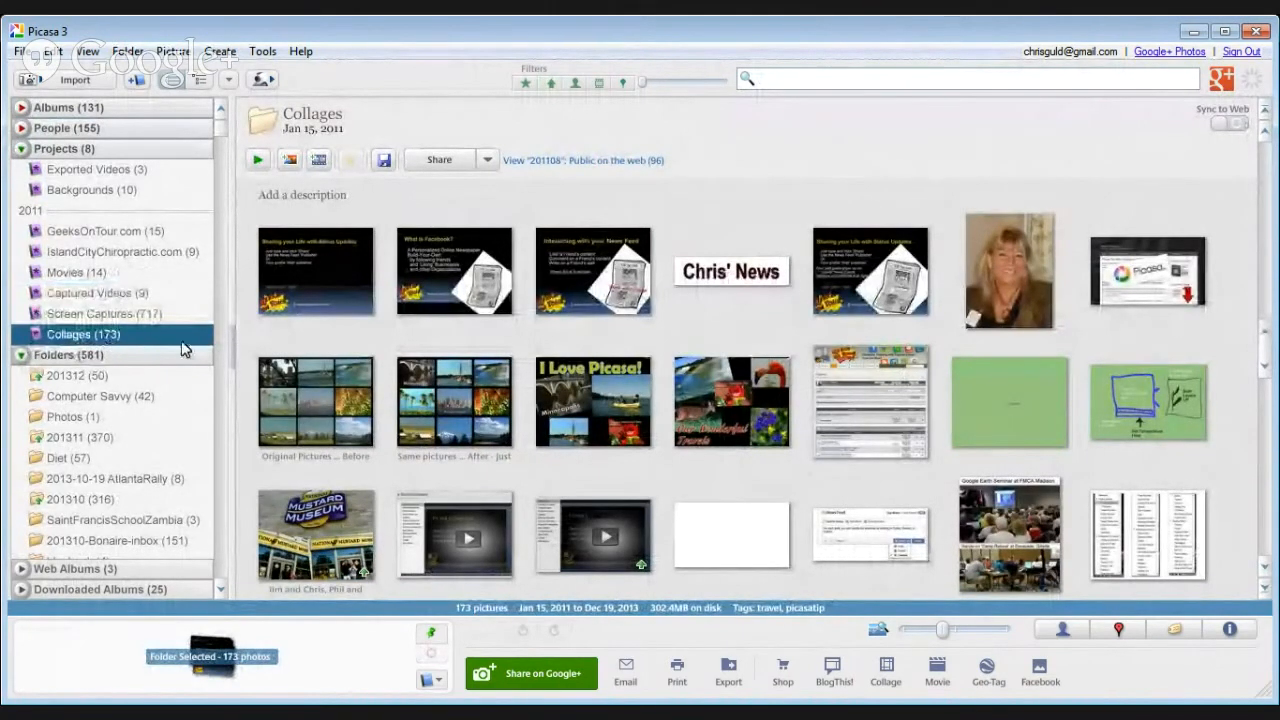
pyautogui.scroll(-10, 495, 440)
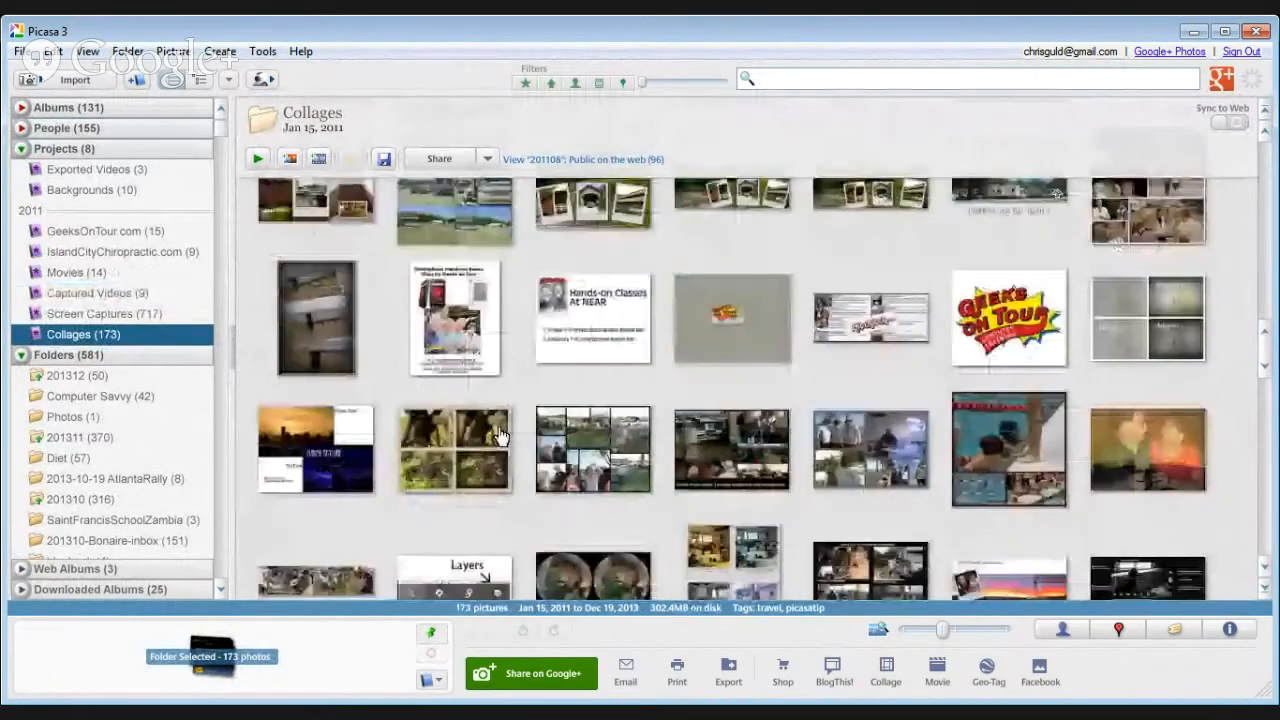
pyautogui.scroll(-1, 500, 437)
pyautogui.scroll(-15, 500, 437)
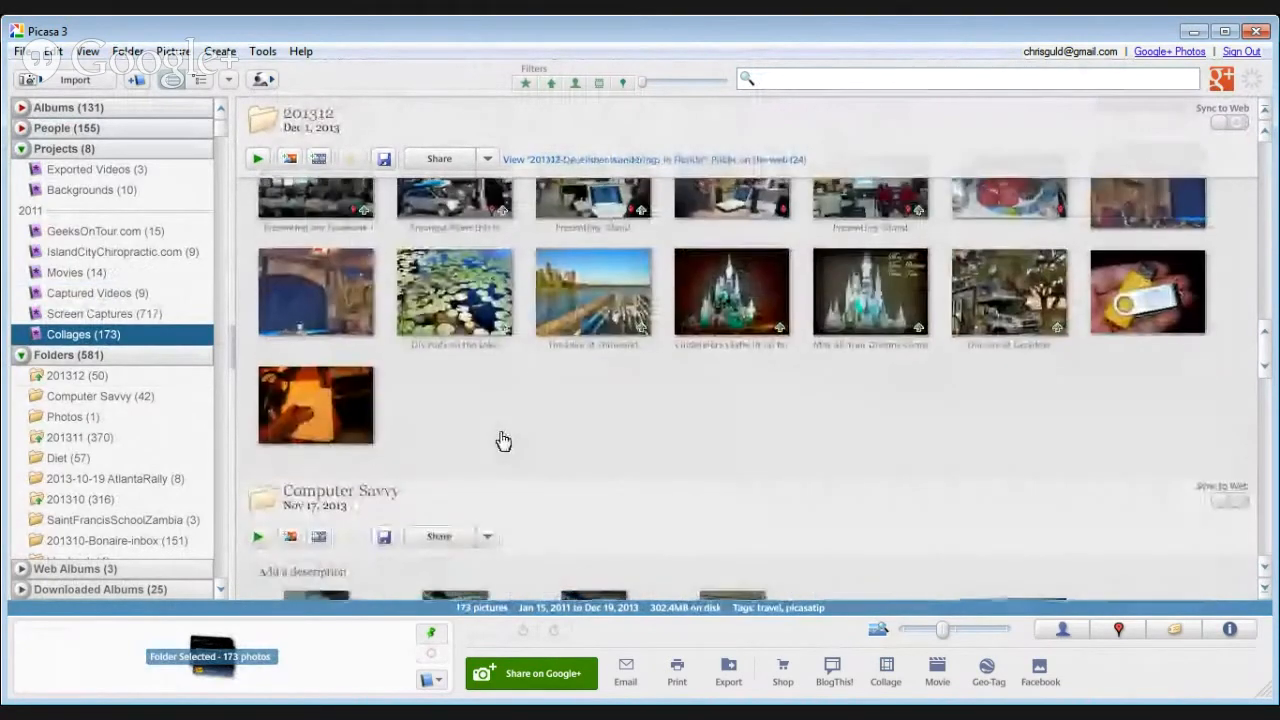
pyautogui.scroll(2, 502, 300)
pyautogui.scroll(-3, 502, 300)
pyautogui.scroll(2, 500, 297)
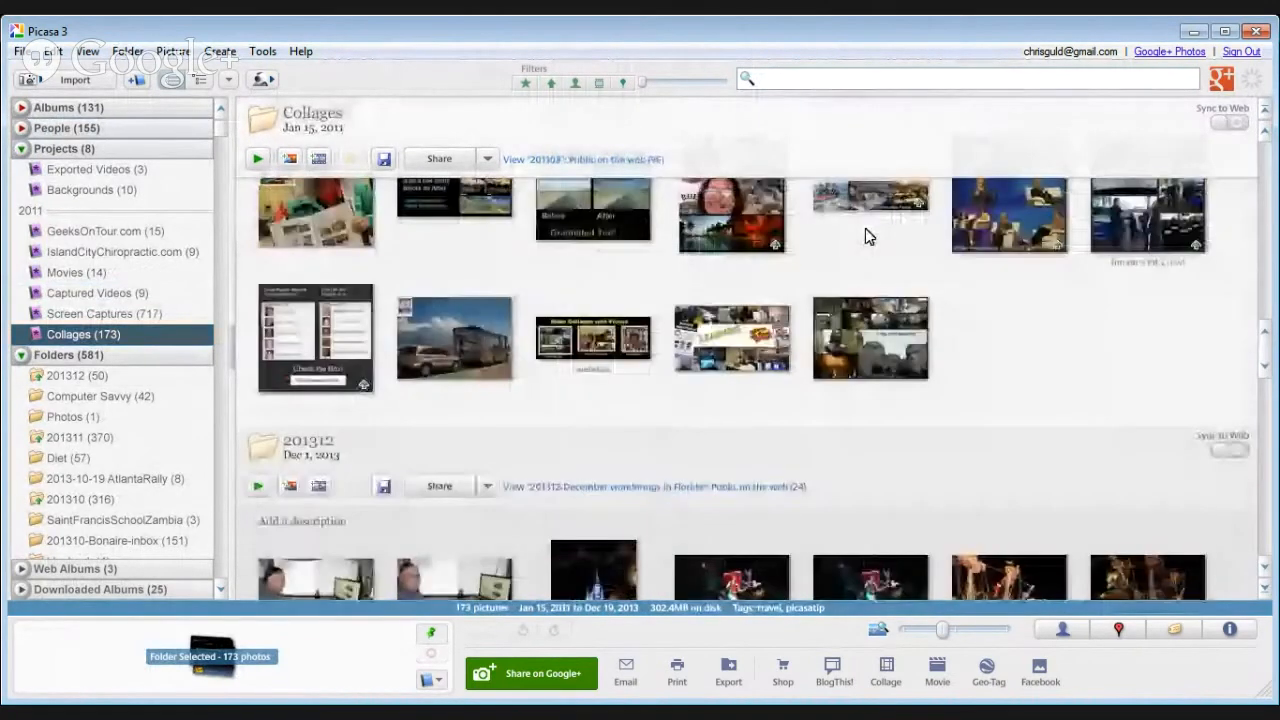
pyautogui.doubleClick(858, 367)
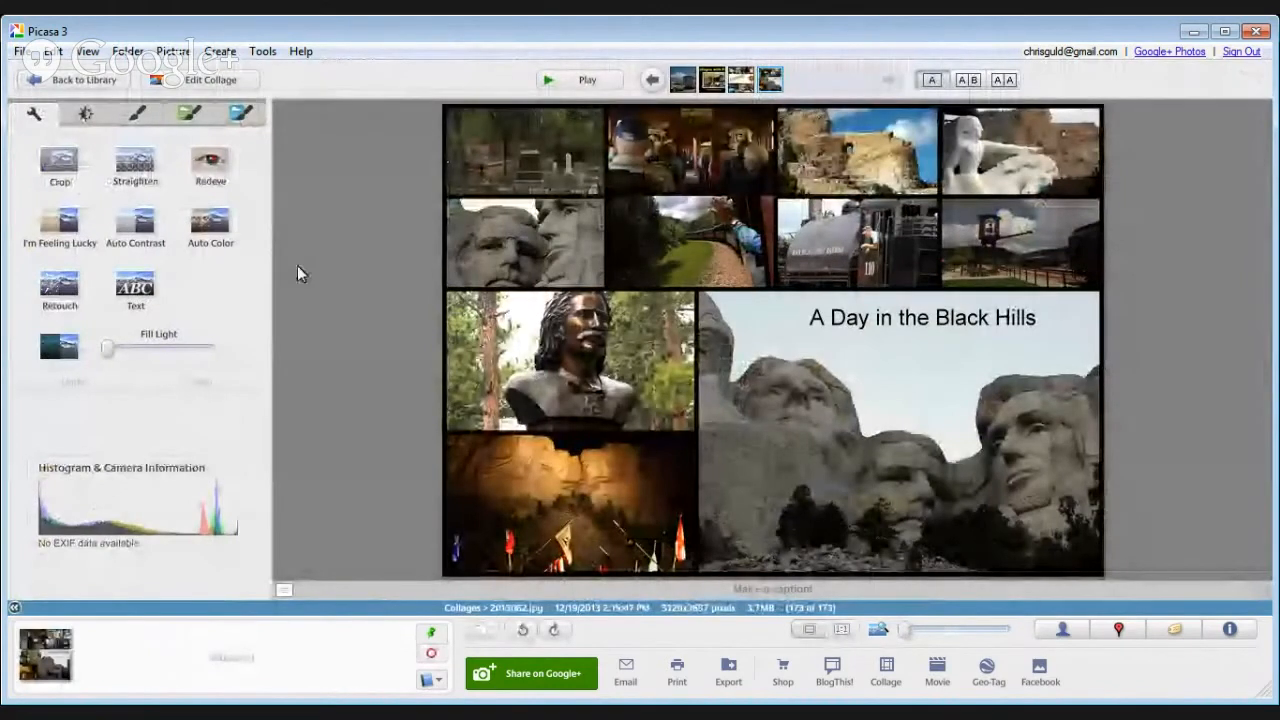
# - Apply a Border effect to the collage with the caption height raised to add a tall black strip below the photos
pyautogui.click(243, 115)
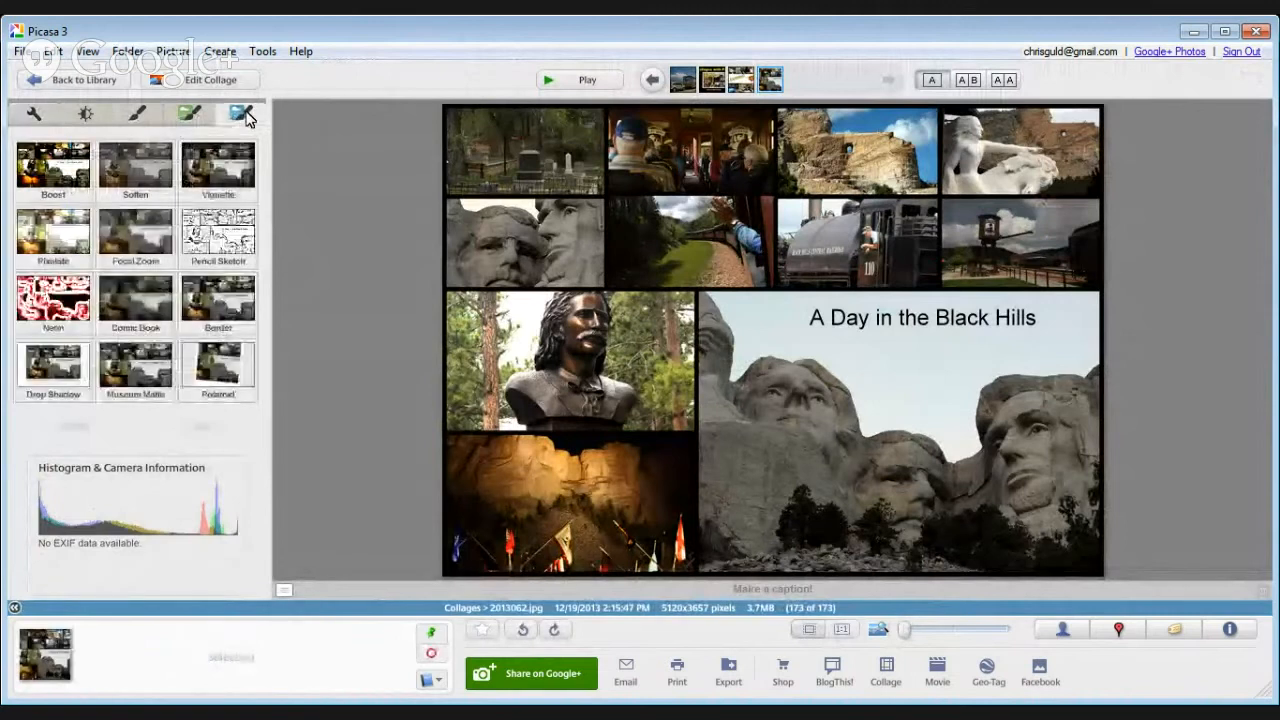
pyautogui.click(222, 315)
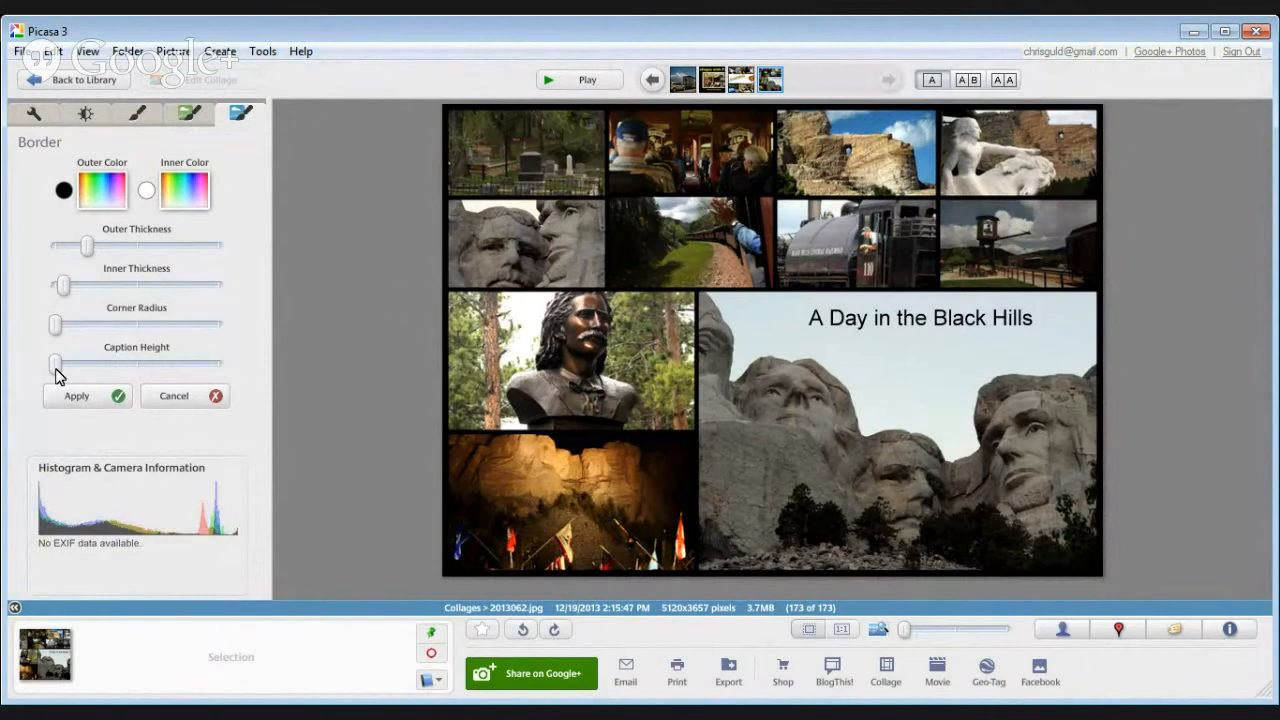
pyautogui.moveTo(56, 370); pyautogui.dragTo(177, 388)
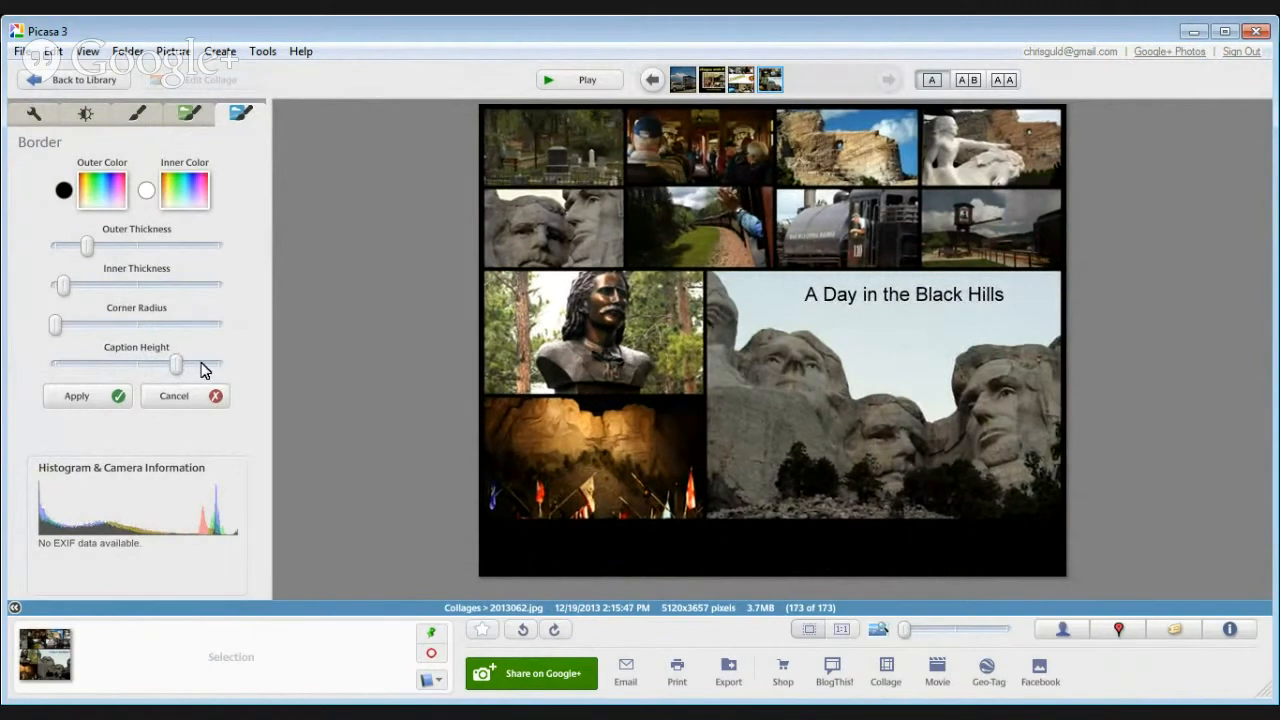
pyautogui.click(80, 397)
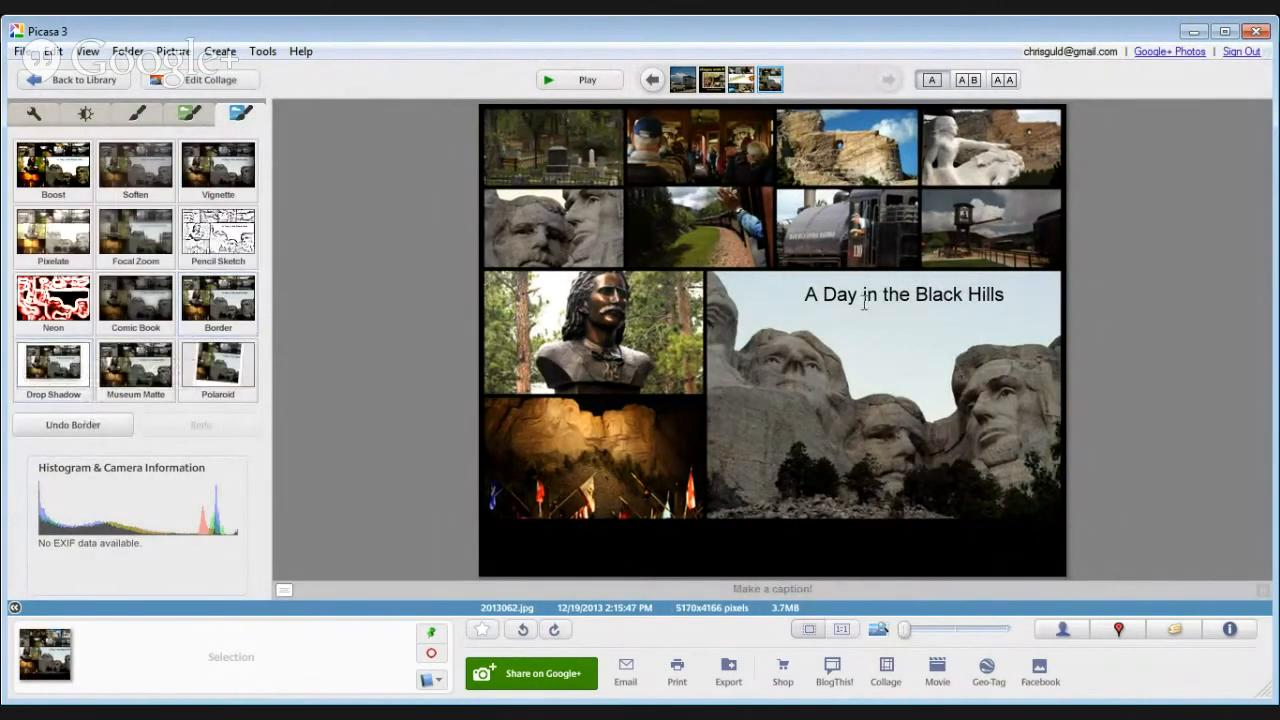
# - Reopen the title text for editing and move it down into the black caption strip
pyautogui.click(896, 308)
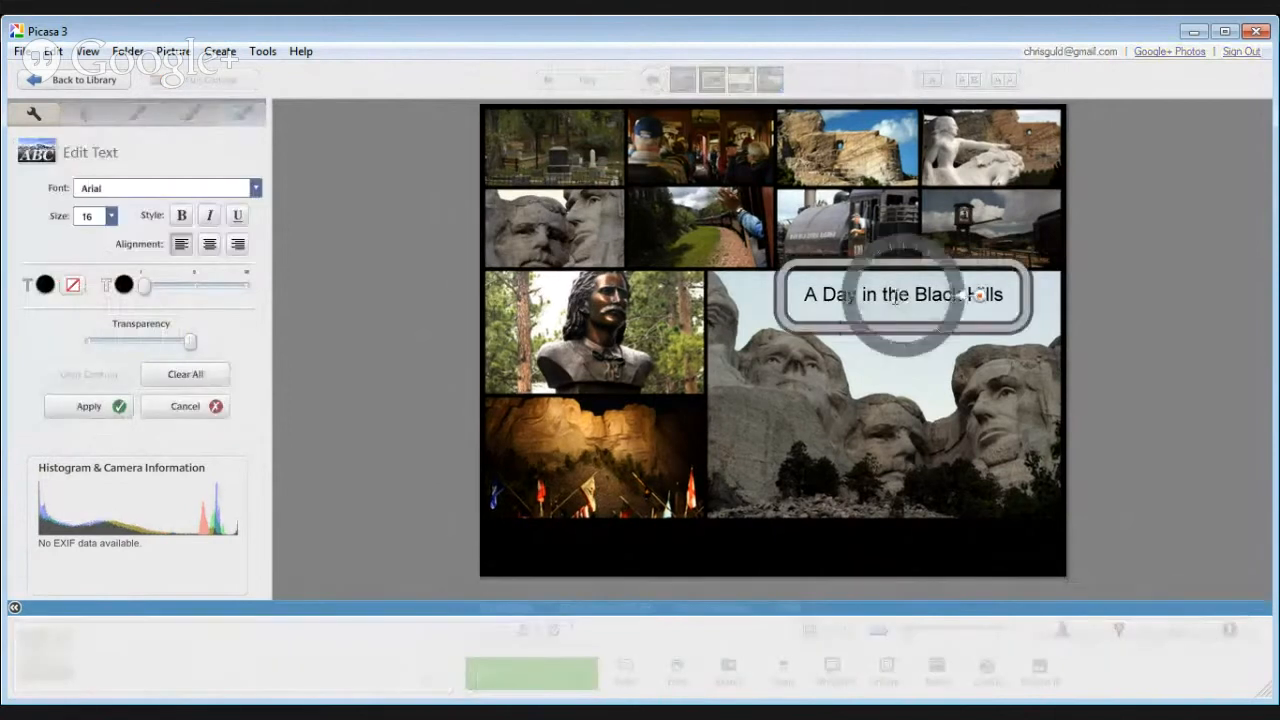
pyautogui.moveTo(826, 320); pyautogui.dragTo(682, 575)
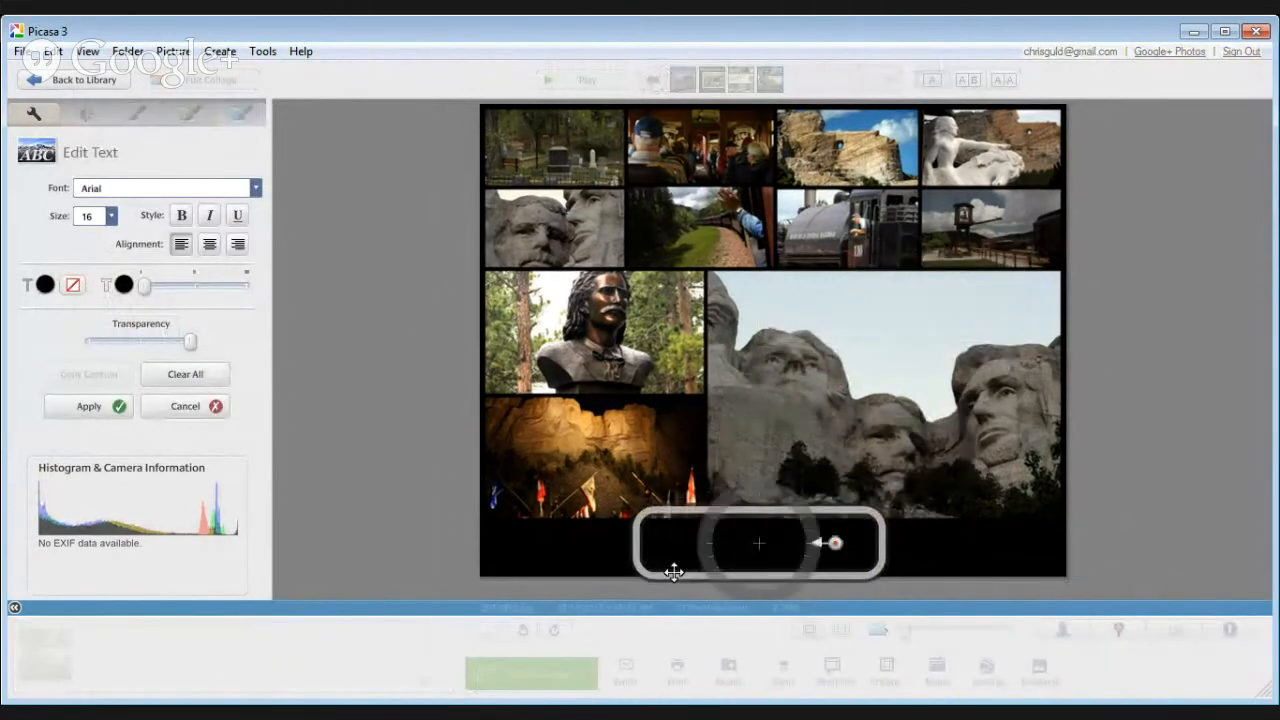
# - Try to recolor the title by sampling the gray background and the black caption strip
pyautogui.click(51, 288)
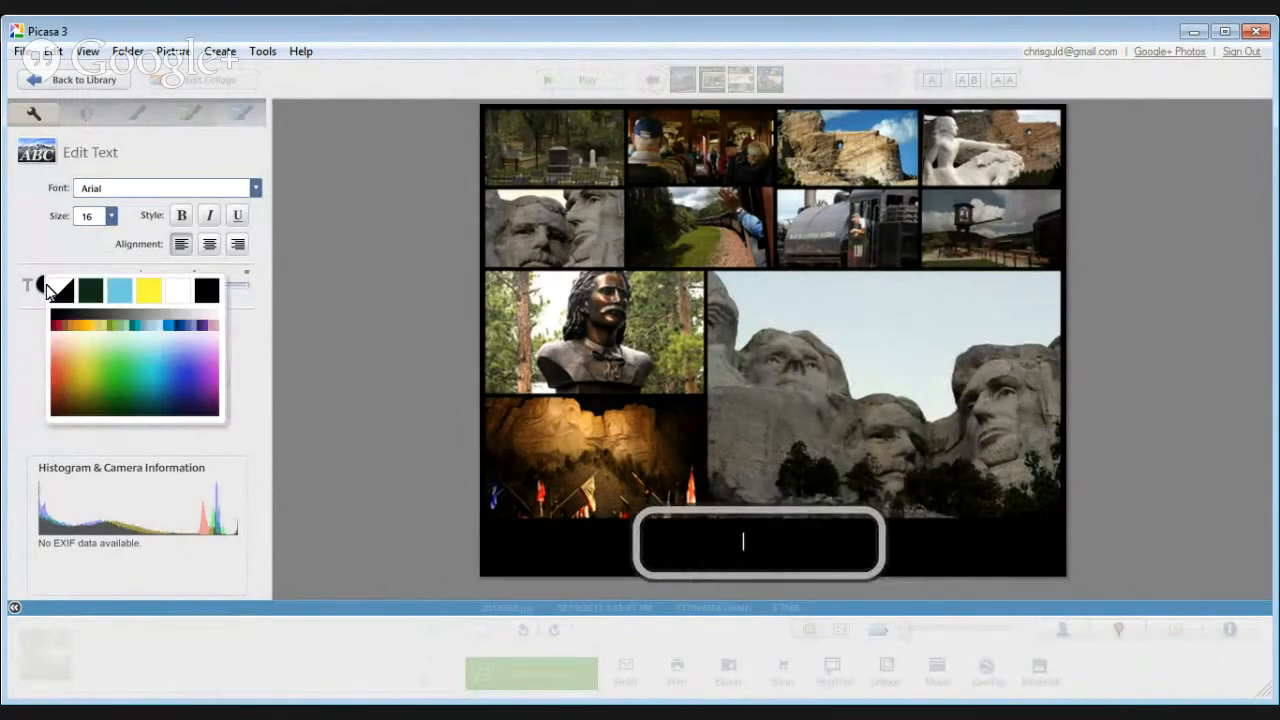
pyautogui.click(362, 370)
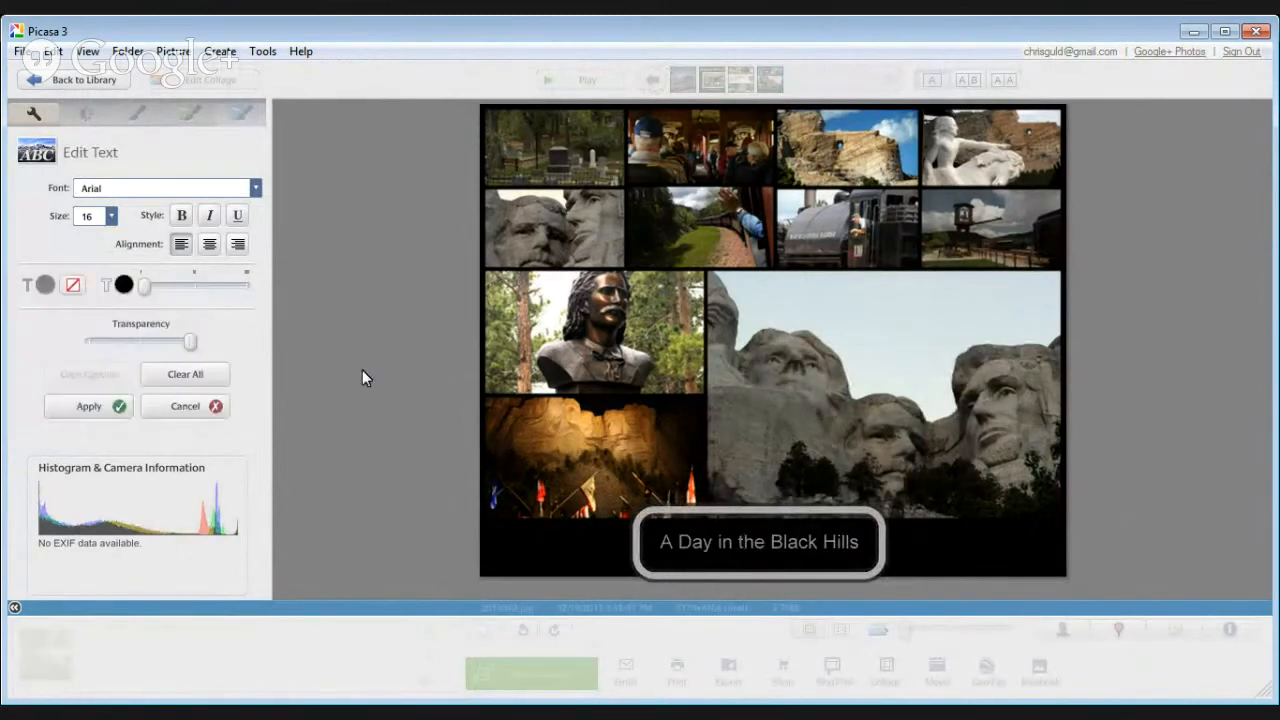
pyautogui.click(47, 287)
pyautogui.click(62, 290)
pyautogui.click(590, 548)
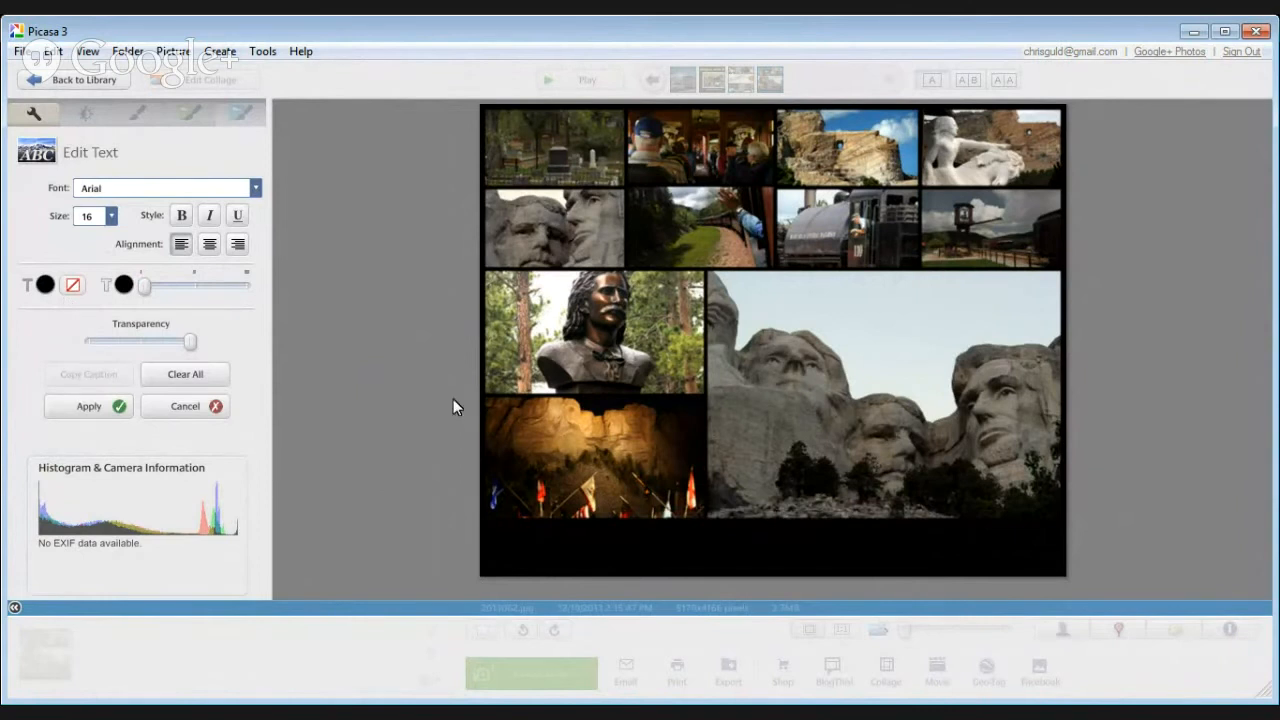
# - Make the title's fill color white, set it bold, enlarge it across the caption strip, and apply the text
pyautogui.click(758, 550)
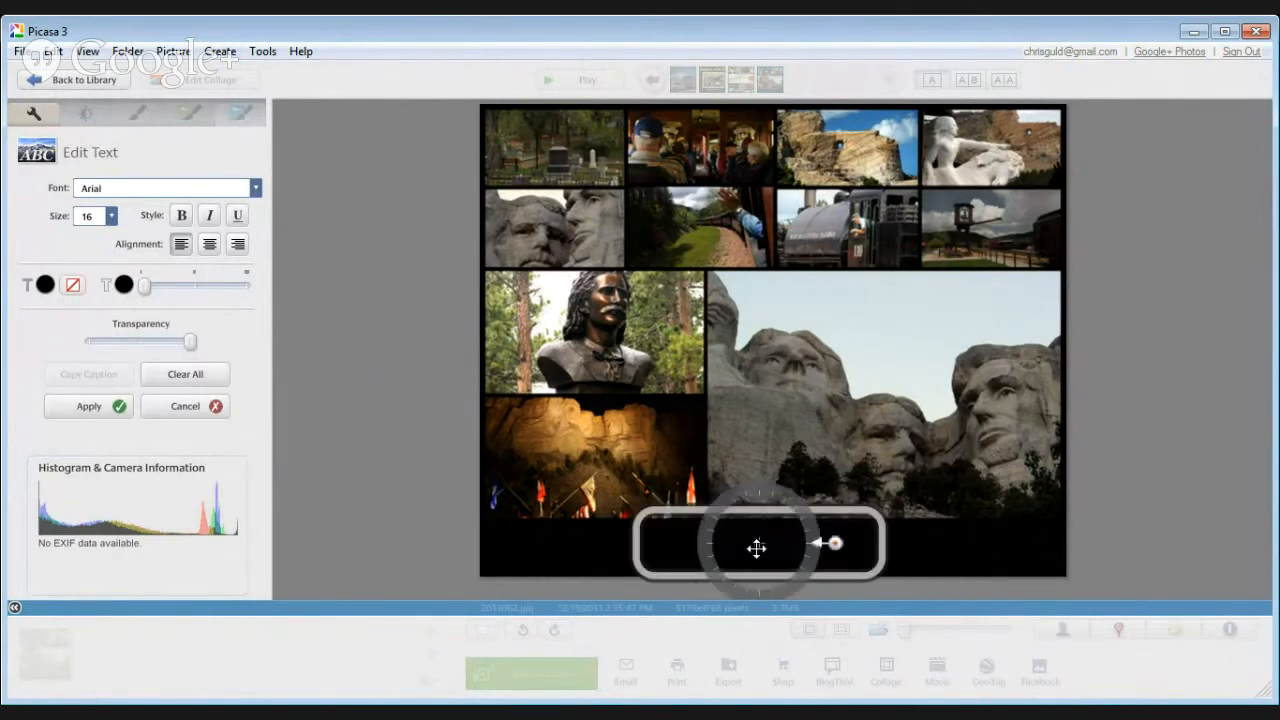
pyautogui.click(48, 285)
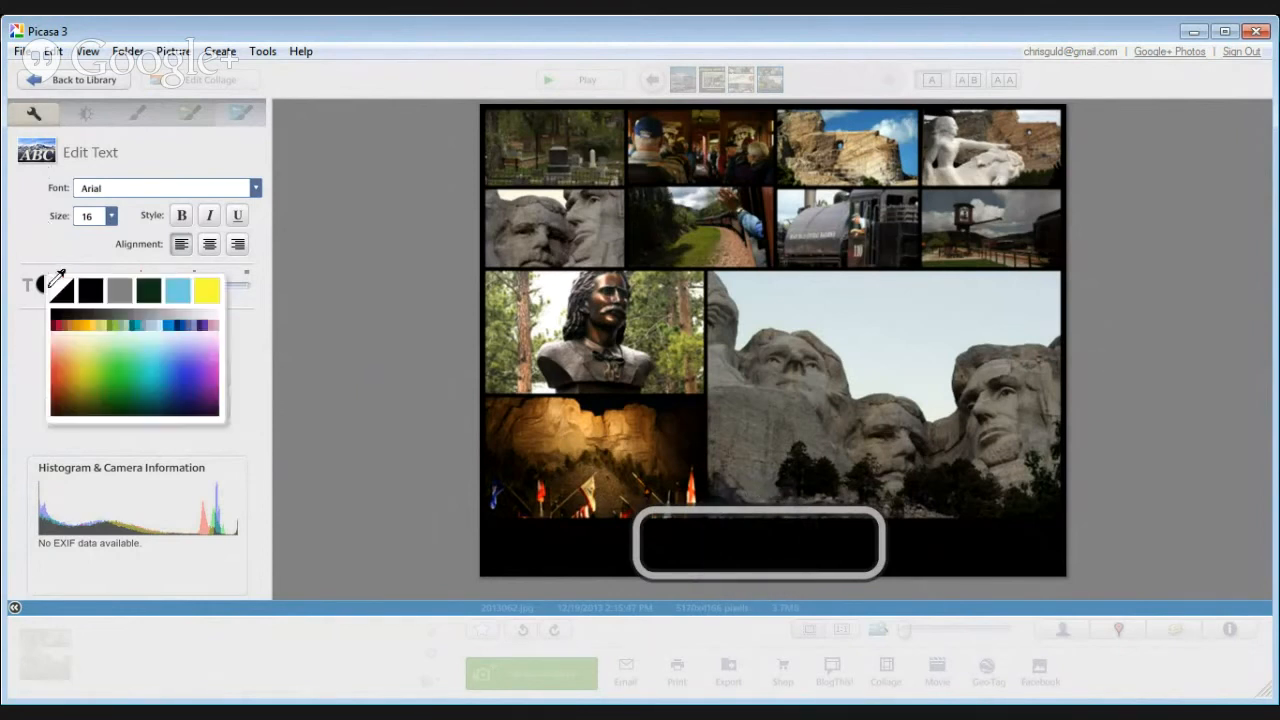
pyautogui.click(58, 289)
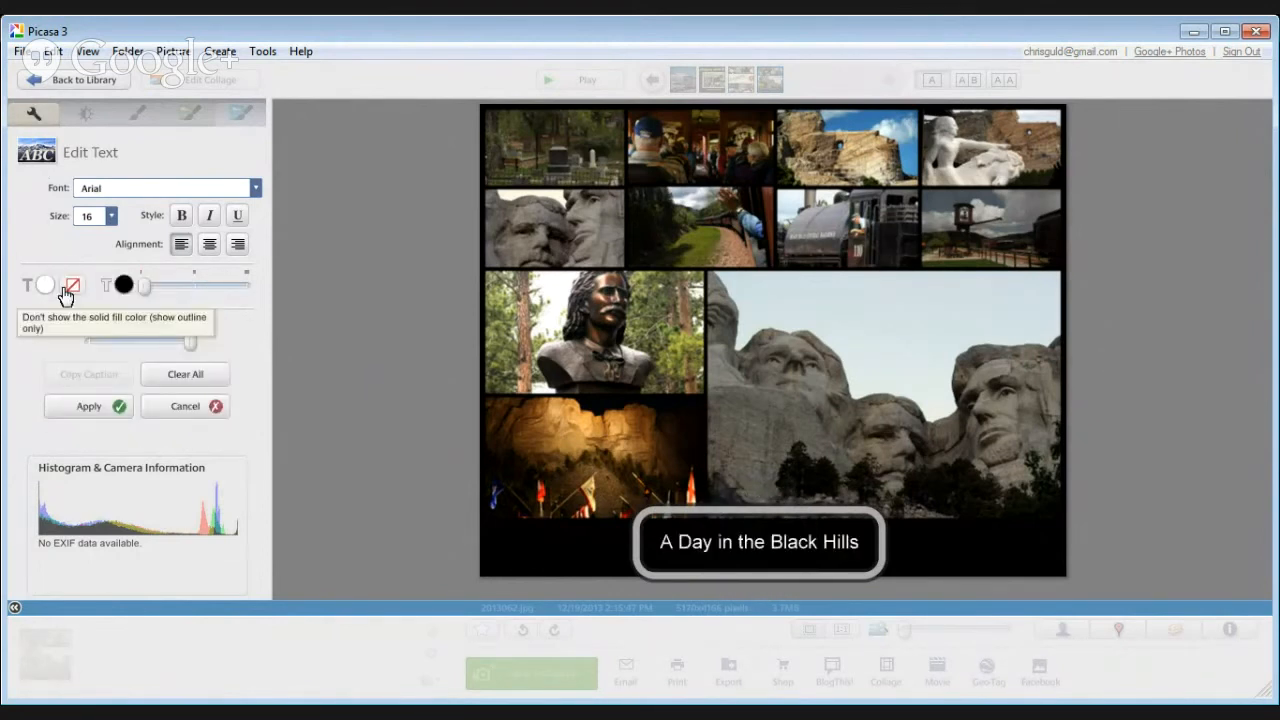
pyautogui.click(181, 217)
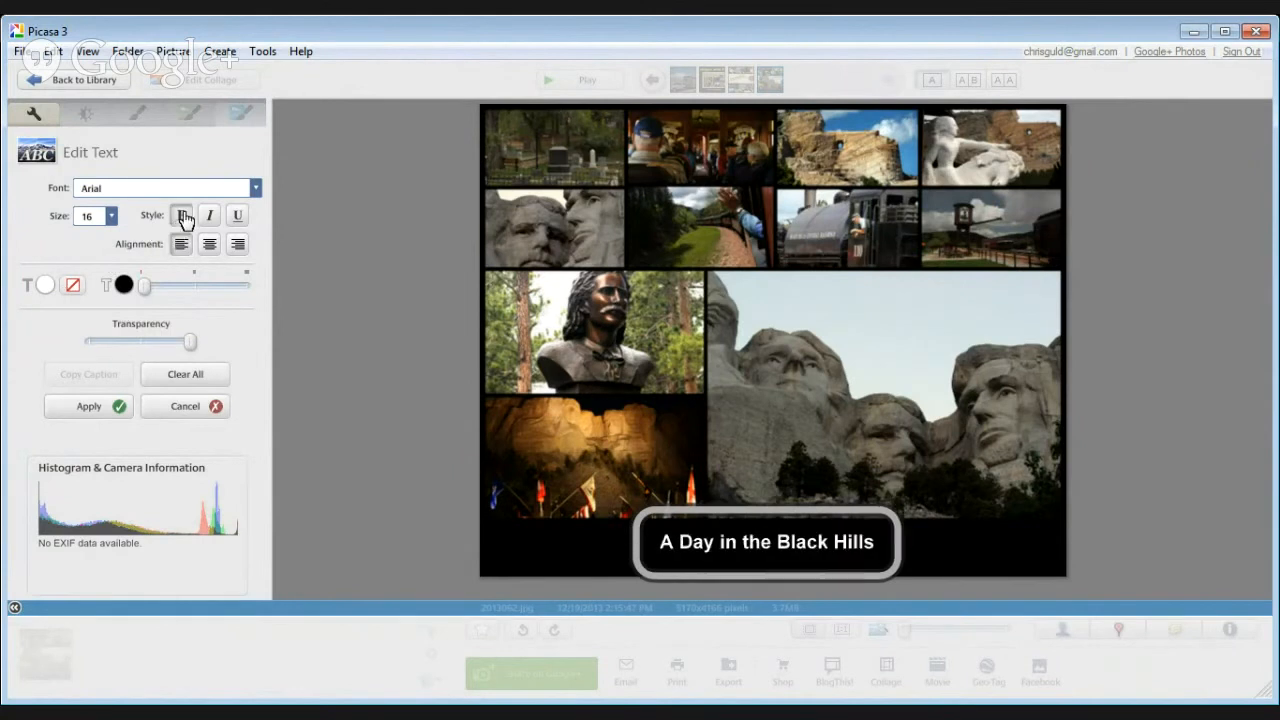
pyautogui.moveTo(845, 541); pyautogui.dragTo(921, 591)
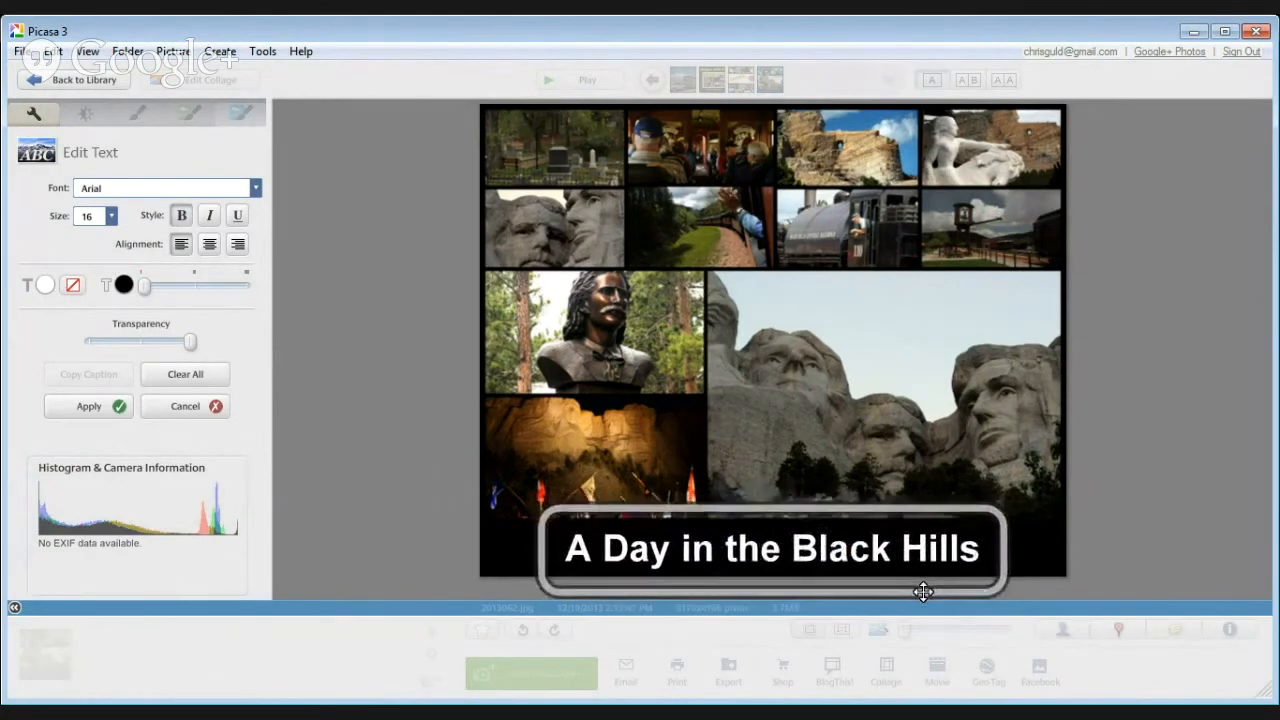
pyautogui.click(89, 406)
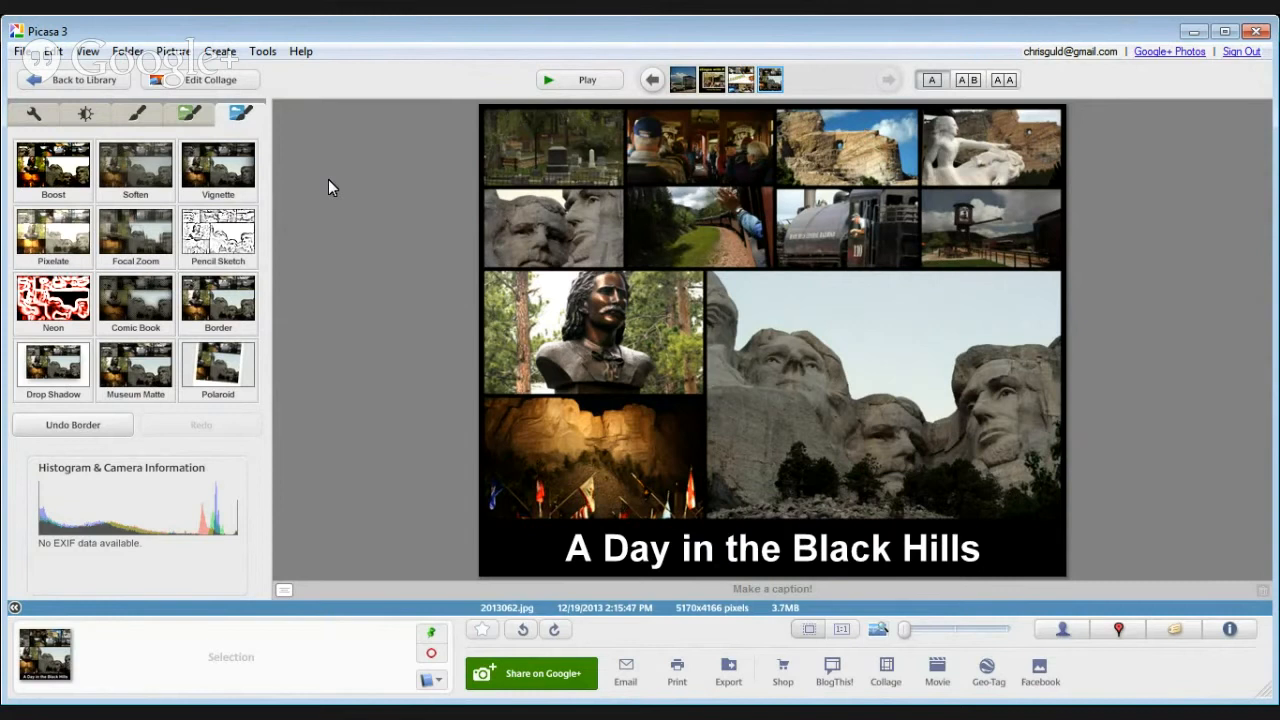
# - Return to the library and open the "Make Collages with Picasa" image to view its examples of collage types
pyautogui.click(84, 85)
pyautogui.click(585, 350)
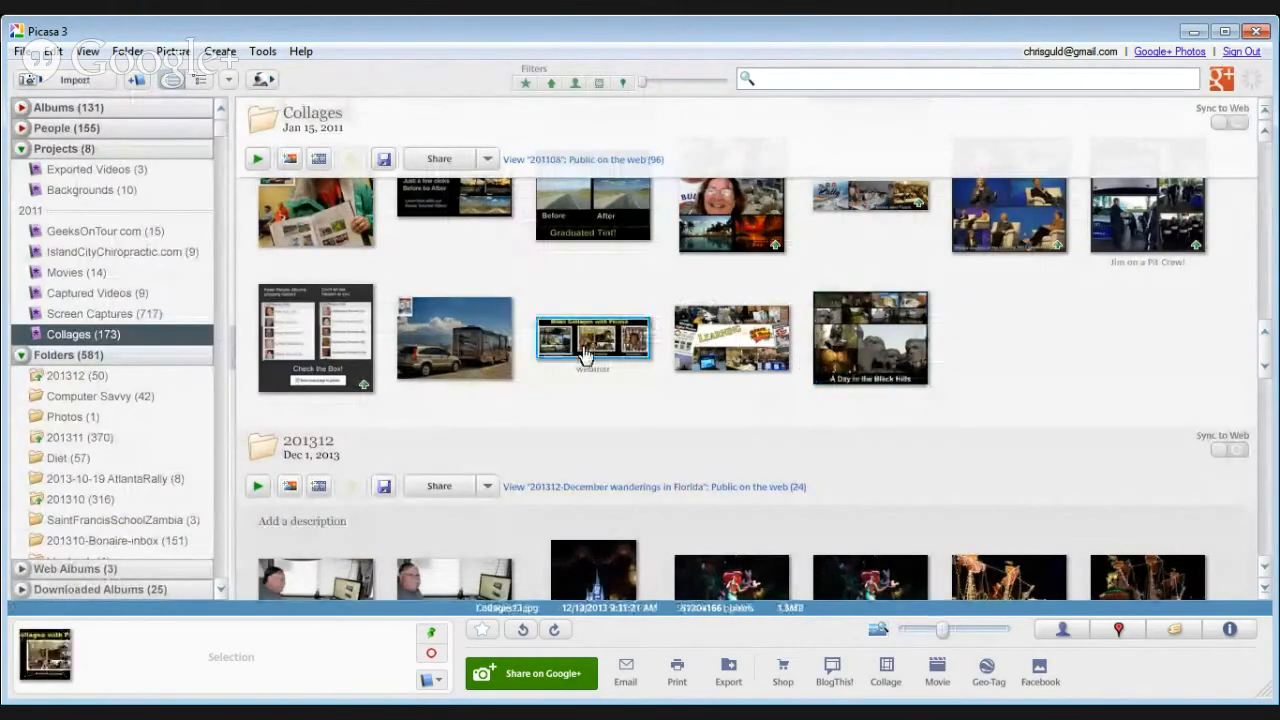
pyautogui.doubleClick(585, 352)
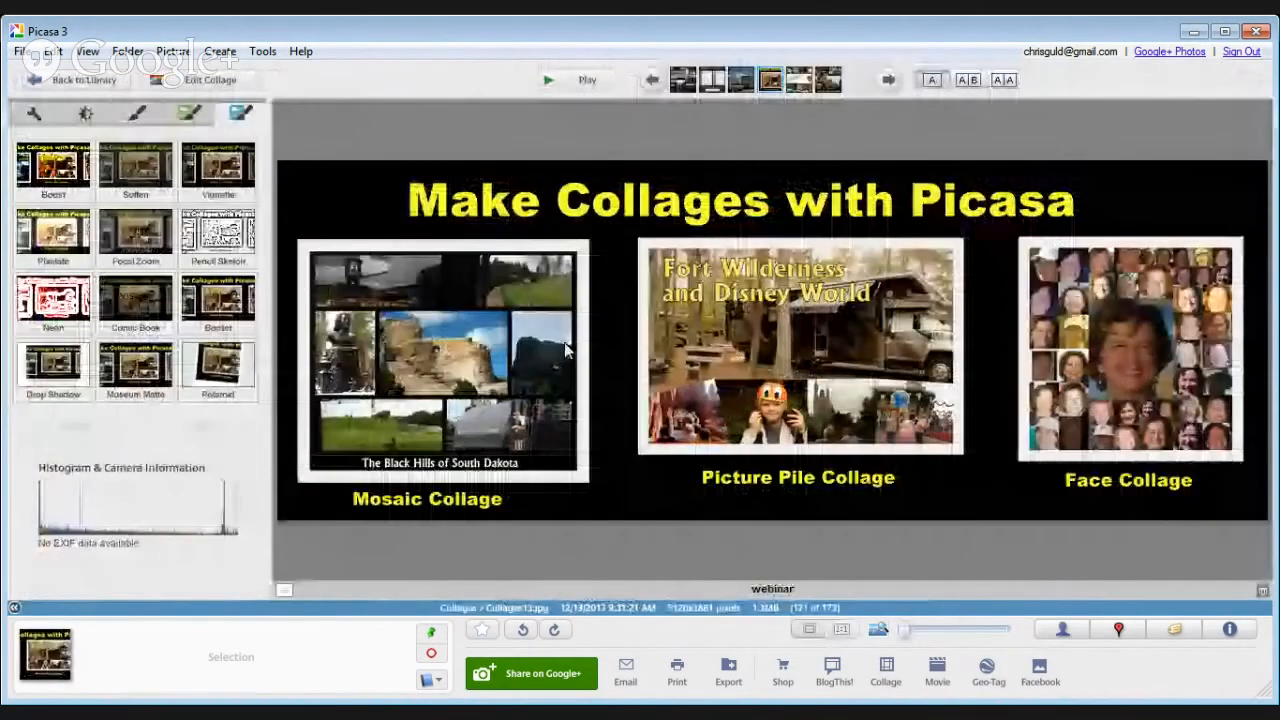
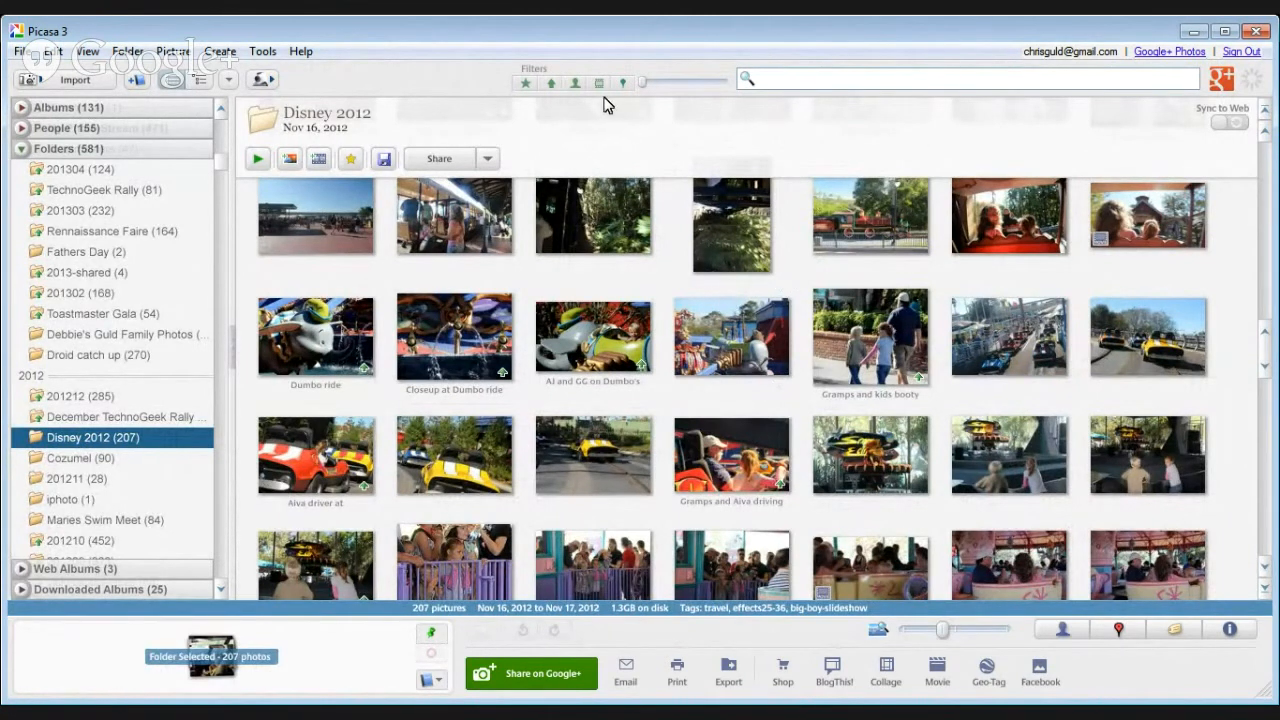
# - Filter the library to uploaded photos, enlarge the thumbnails, and browse the photos in the Disney 2012 folder
pyautogui.click(551, 84)
pyautogui.click(725, 280)
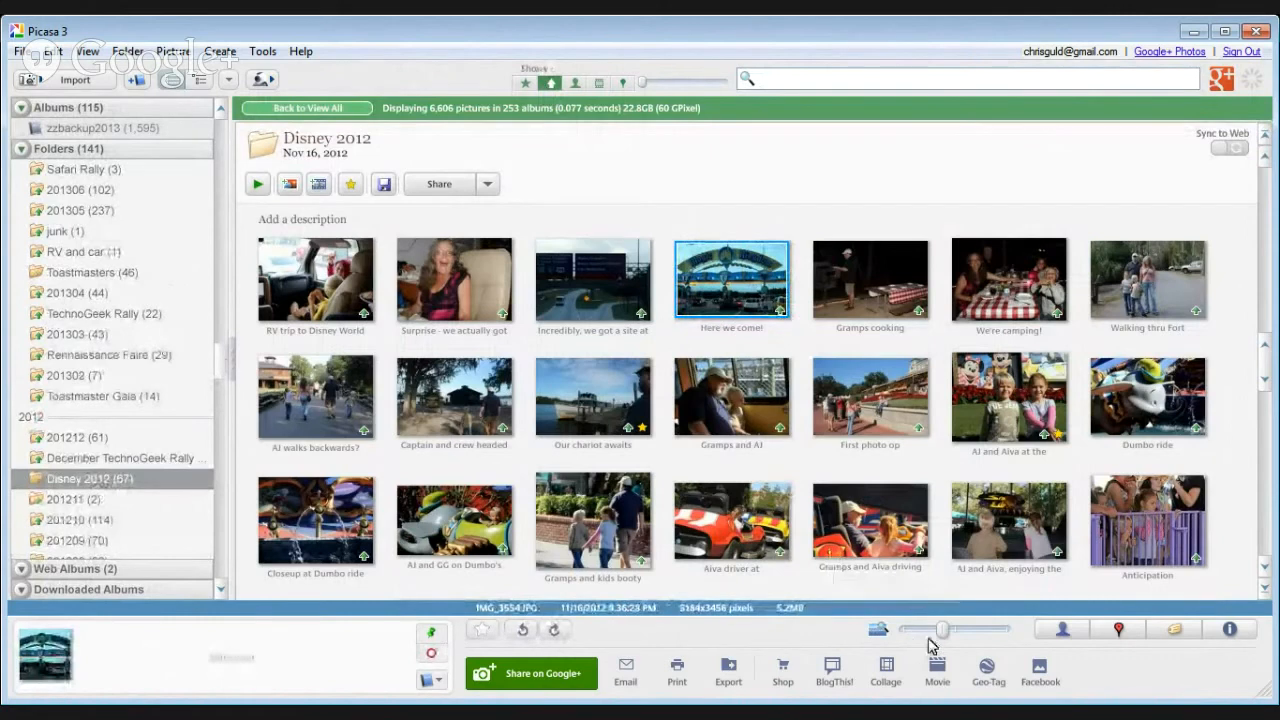
pyautogui.moveTo(941, 634); pyautogui.dragTo(977, 634)
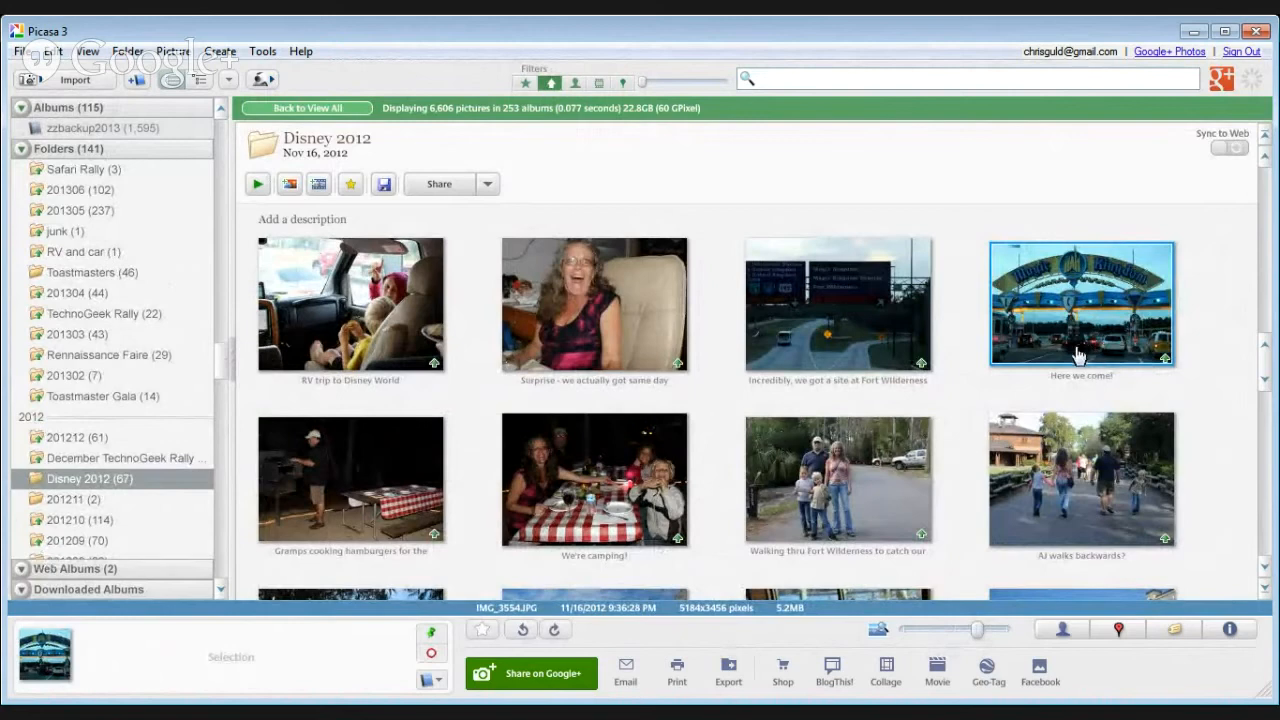
pyautogui.scroll(-3, 1040, 350)
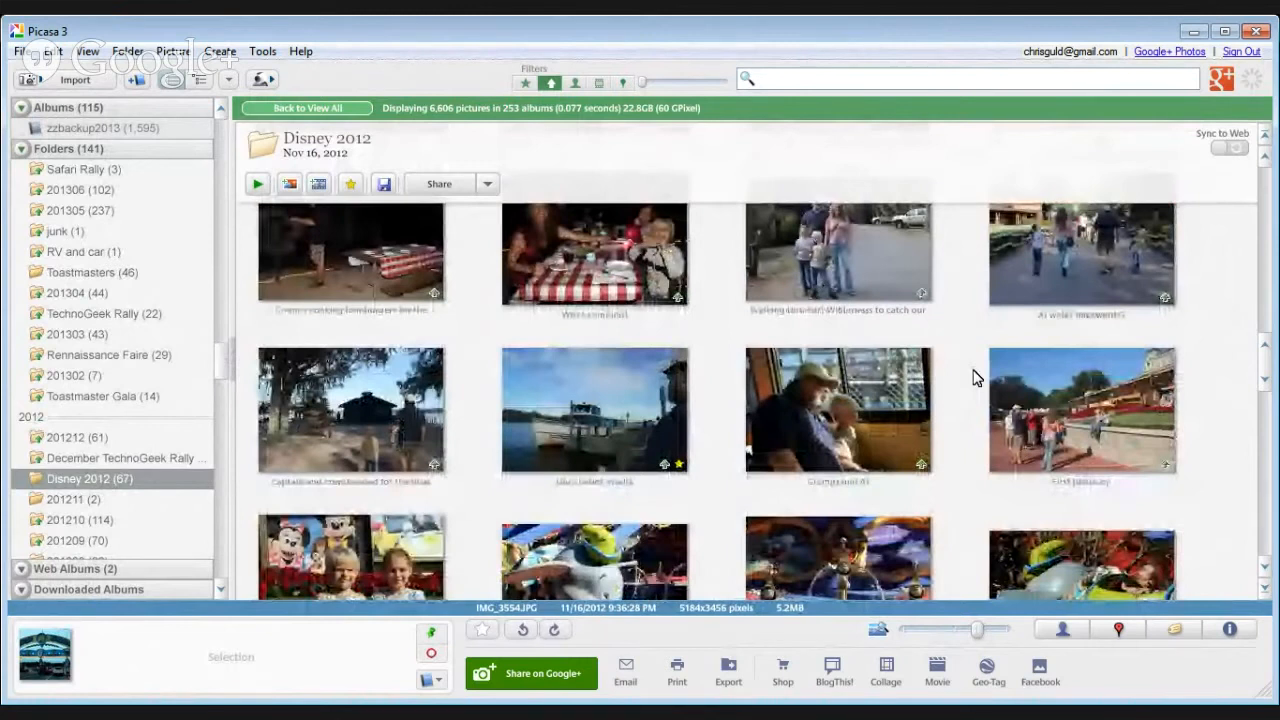
# - Add the photos of the two children with Mickey and Minnie, the Dumbo flight, and the family walking away to the selection
pyautogui.scroll(-3, 975, 377)
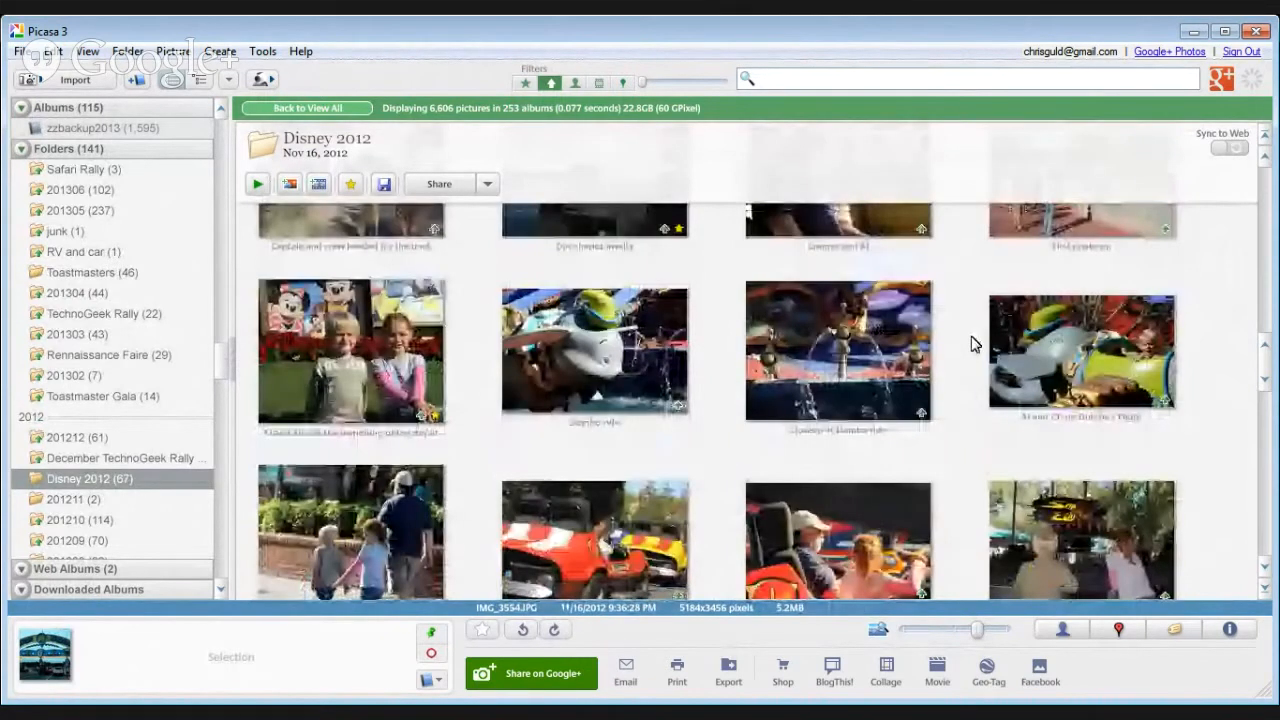
pyautogui.keyDown('ctrl'); pyautogui.click(349, 357); pyautogui.keyUp('ctrl')
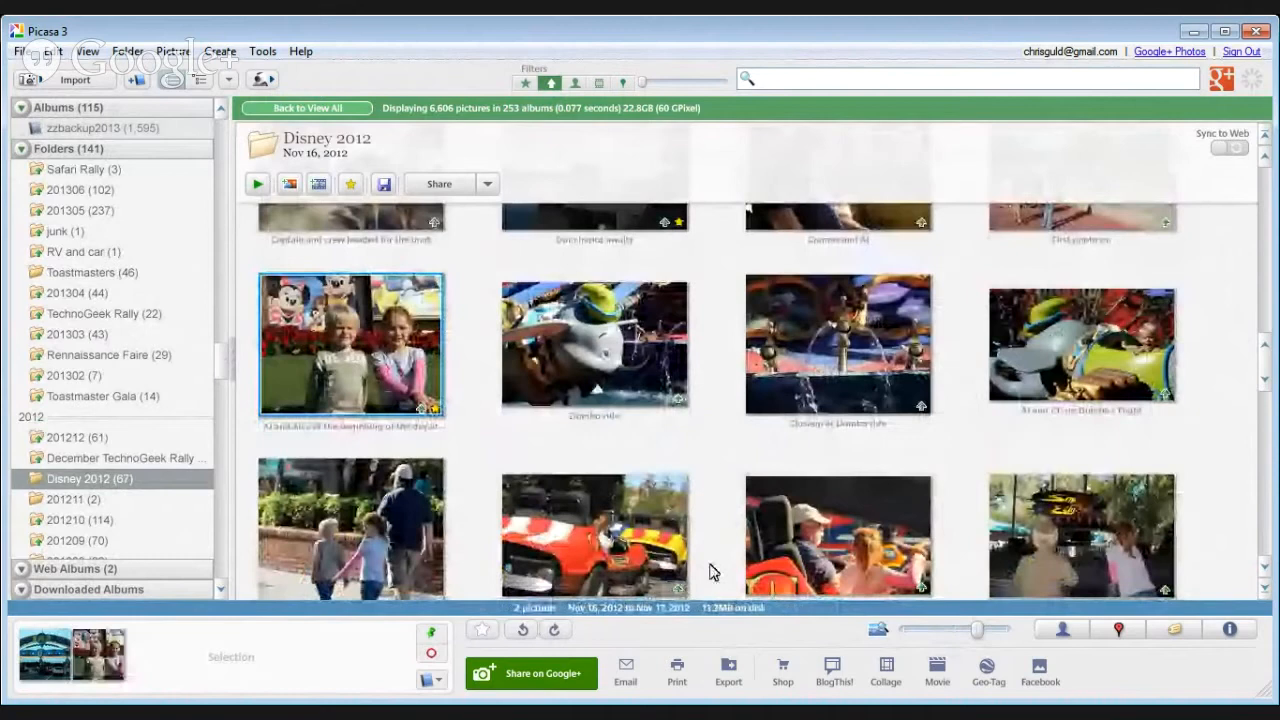
pyautogui.scroll(-1, 912, 411)
pyautogui.scroll(-2, 1100, 350)
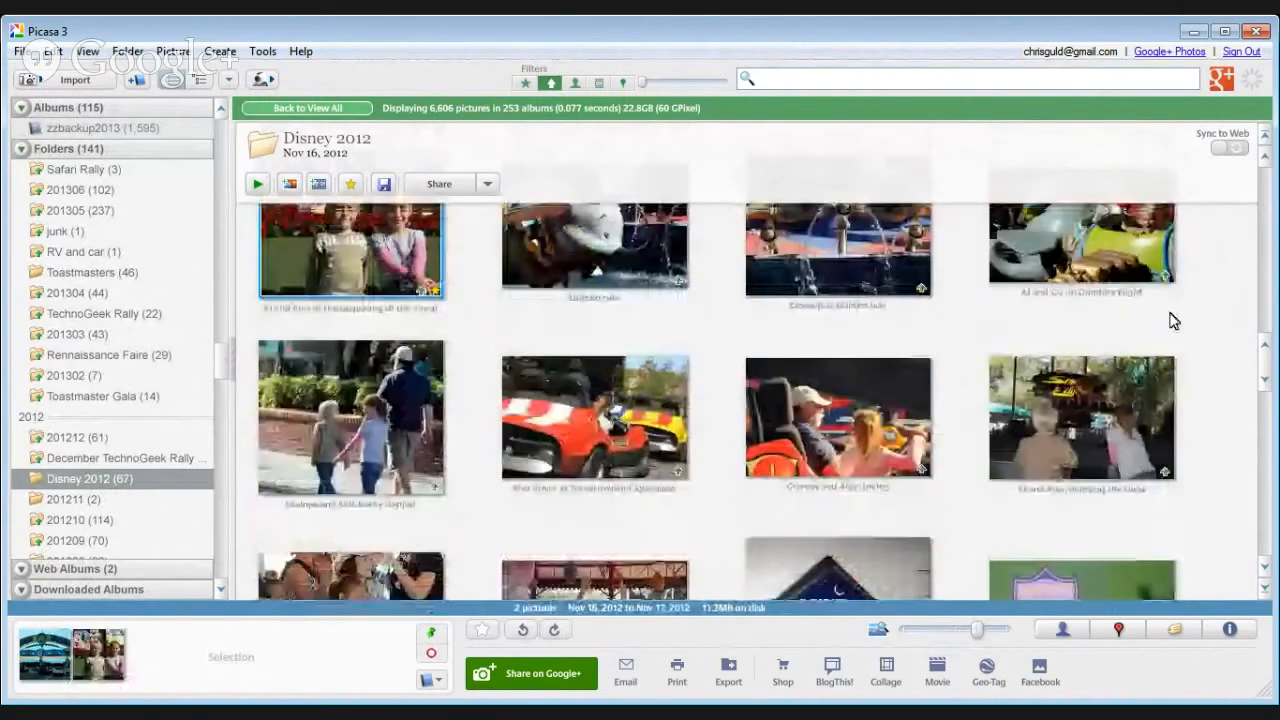
pyautogui.scroll(2, 1173, 320)
pyautogui.keyDown('ctrl'); pyautogui.click(1168, 330); pyautogui.keyUp('ctrl')
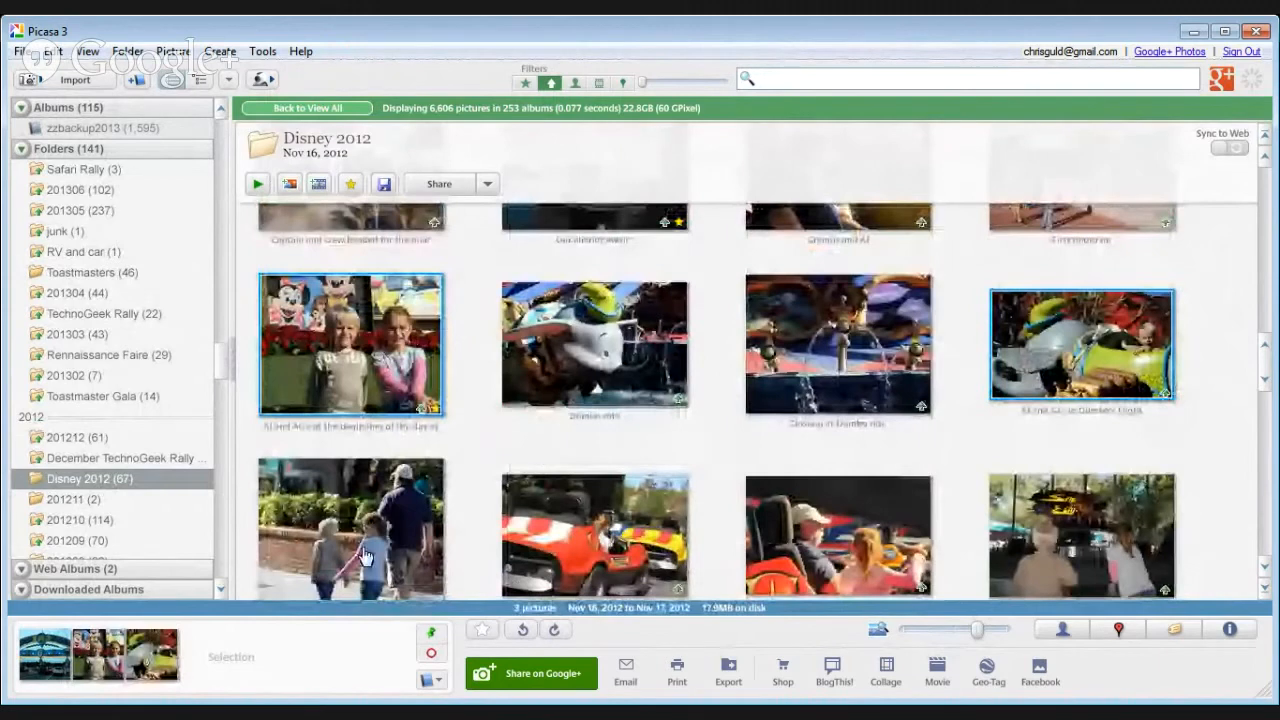
pyautogui.keyDown('ctrl'); pyautogui.click(410, 530); pyautogui.keyUp('ctrl')
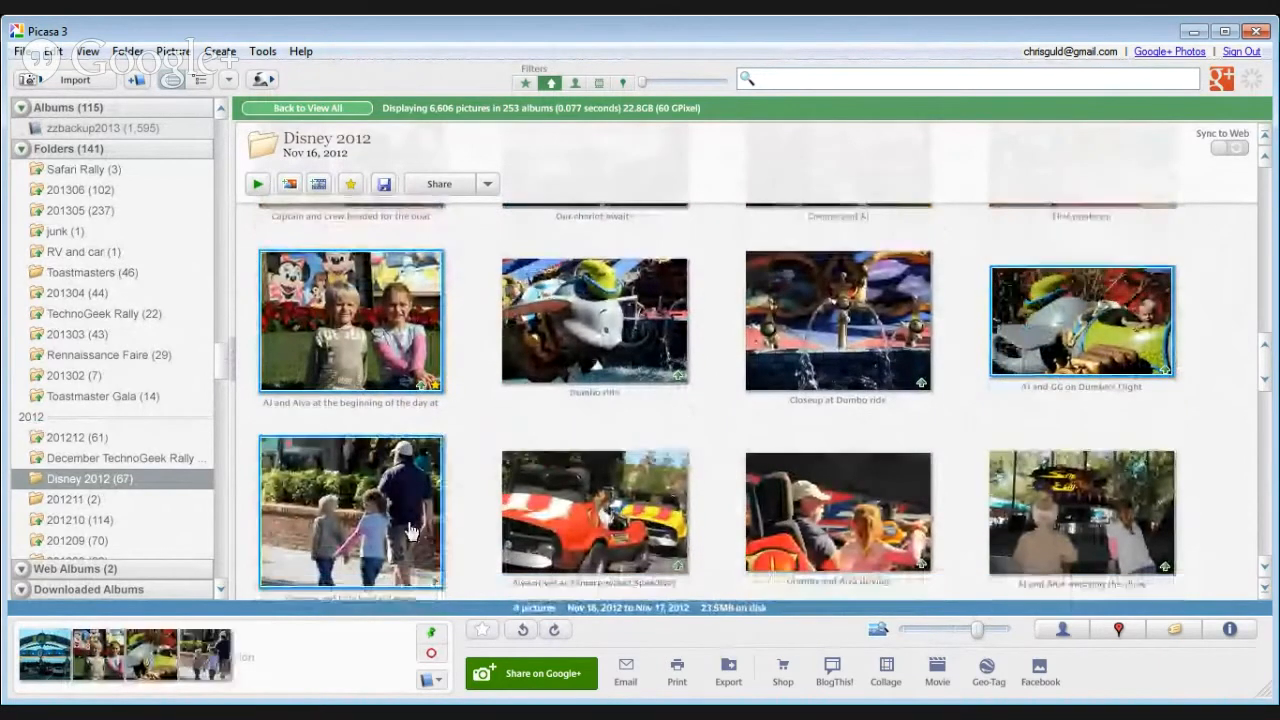
# - Add the photo of the woman and children on the mountain ride and the upright Cinderella's Castle photo to the selection
pyautogui.scroll(-3, 592, 587)
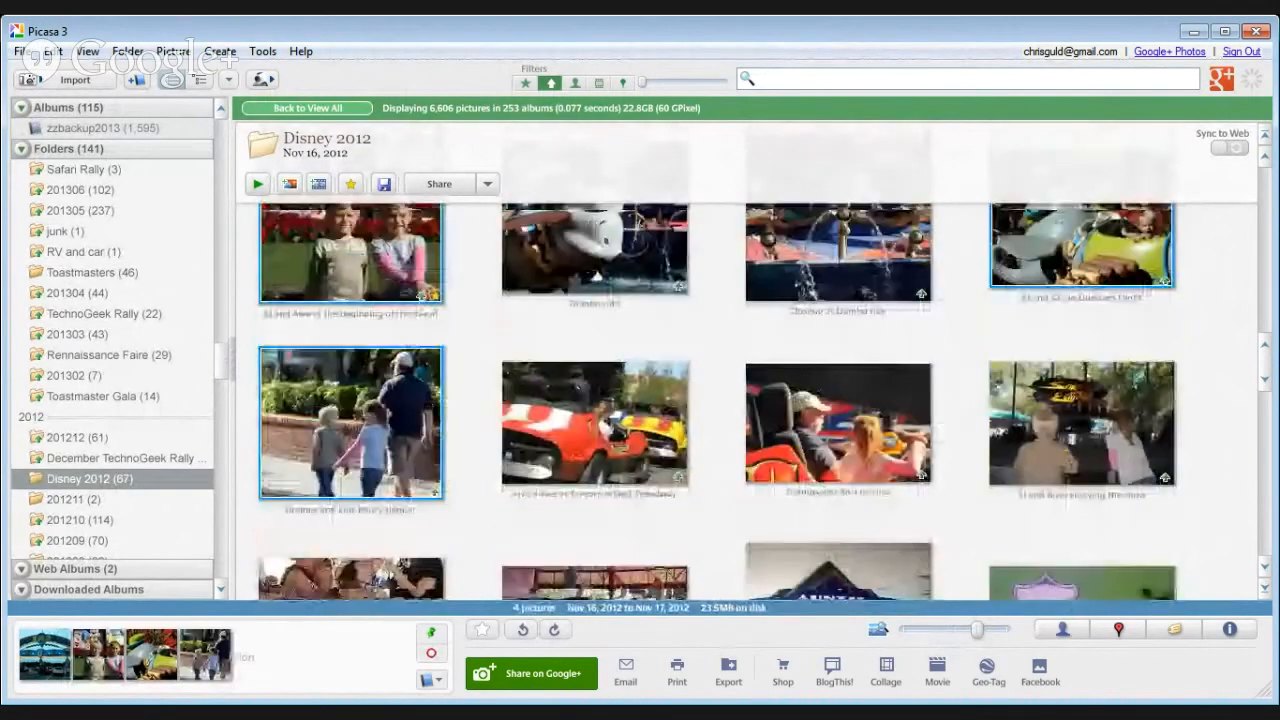
pyautogui.scroll(-3, 1000, 474)
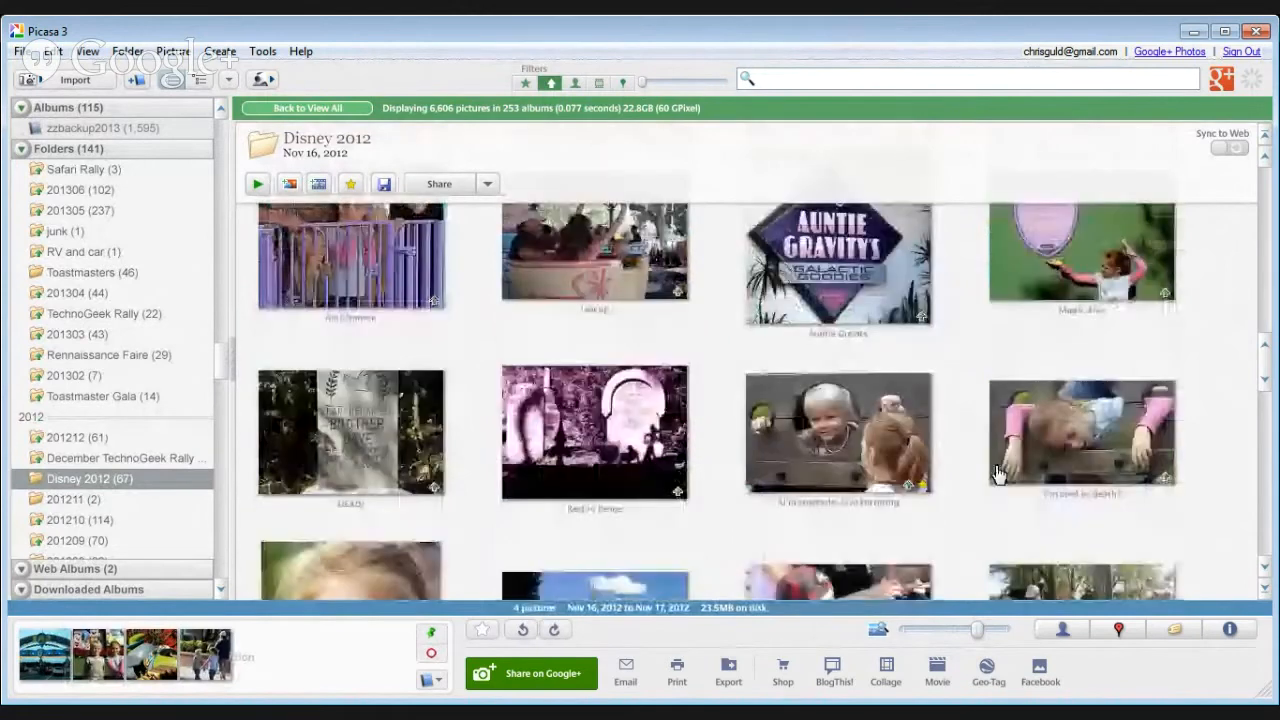
pyautogui.scroll(-3, 1000, 474)
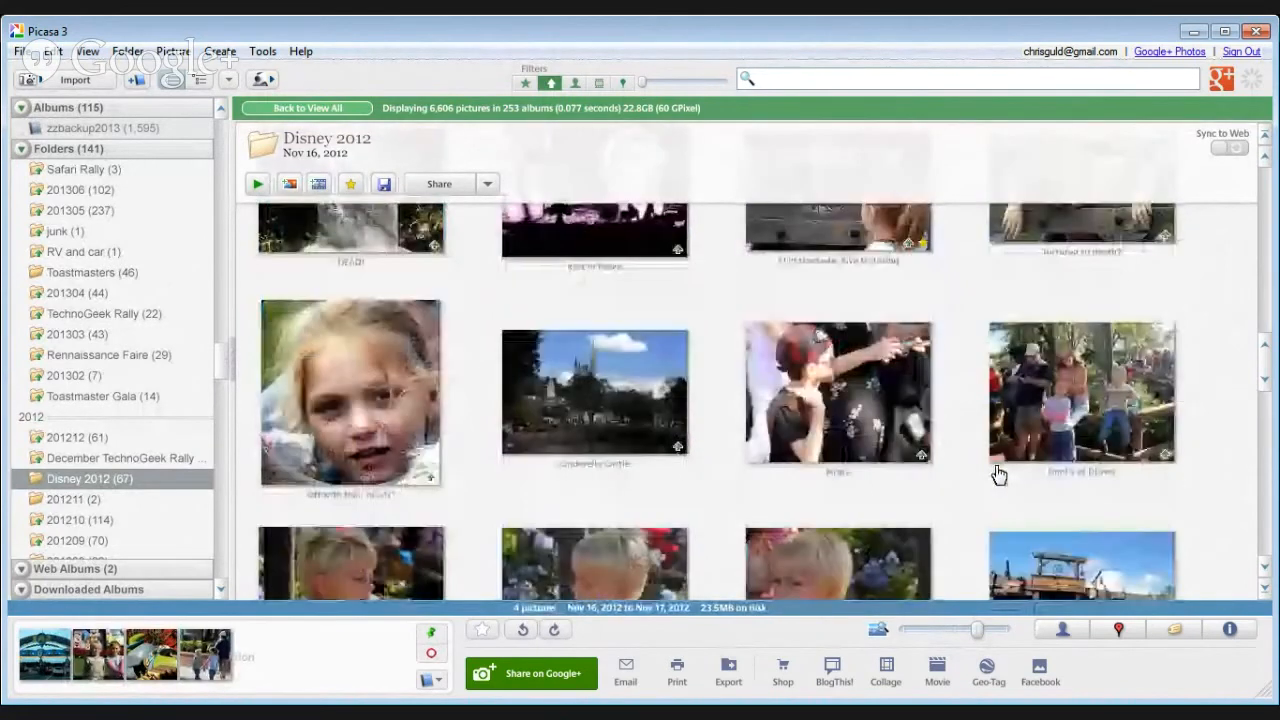
pyautogui.scroll(-3, 1000, 474)
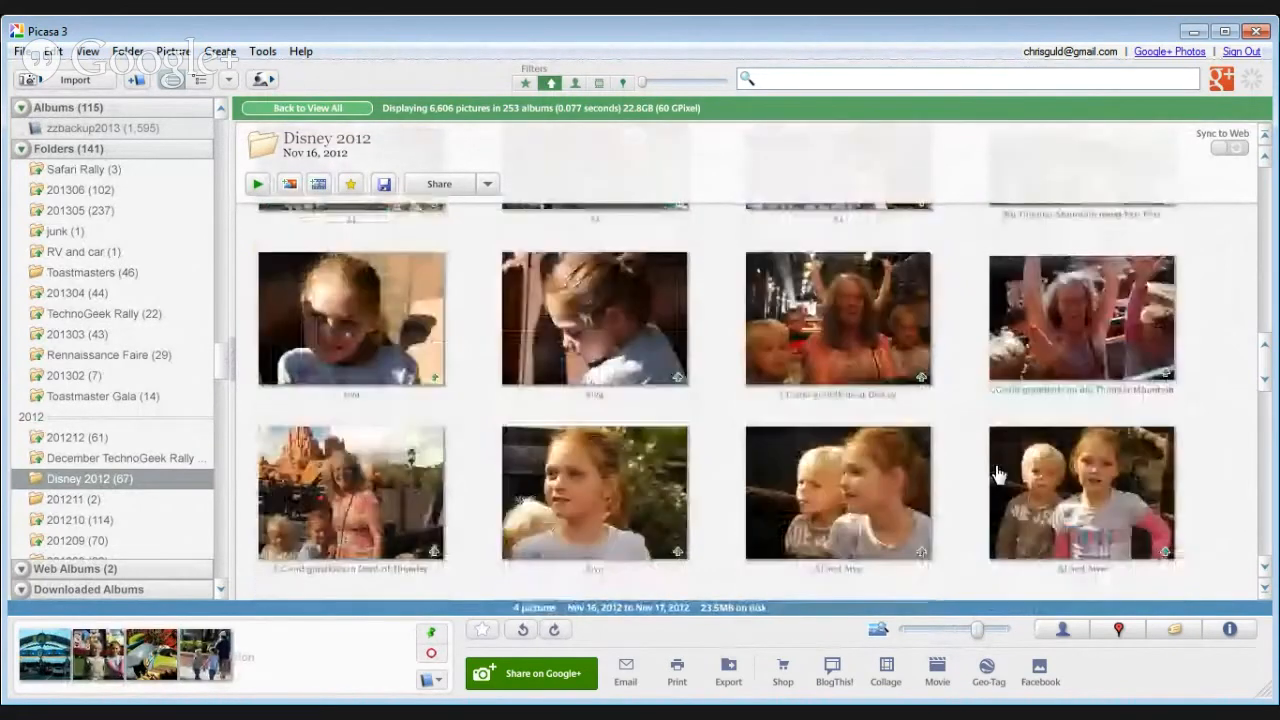
pyautogui.scroll(-1, 992, 460)
pyautogui.scroll(-2, 985, 447)
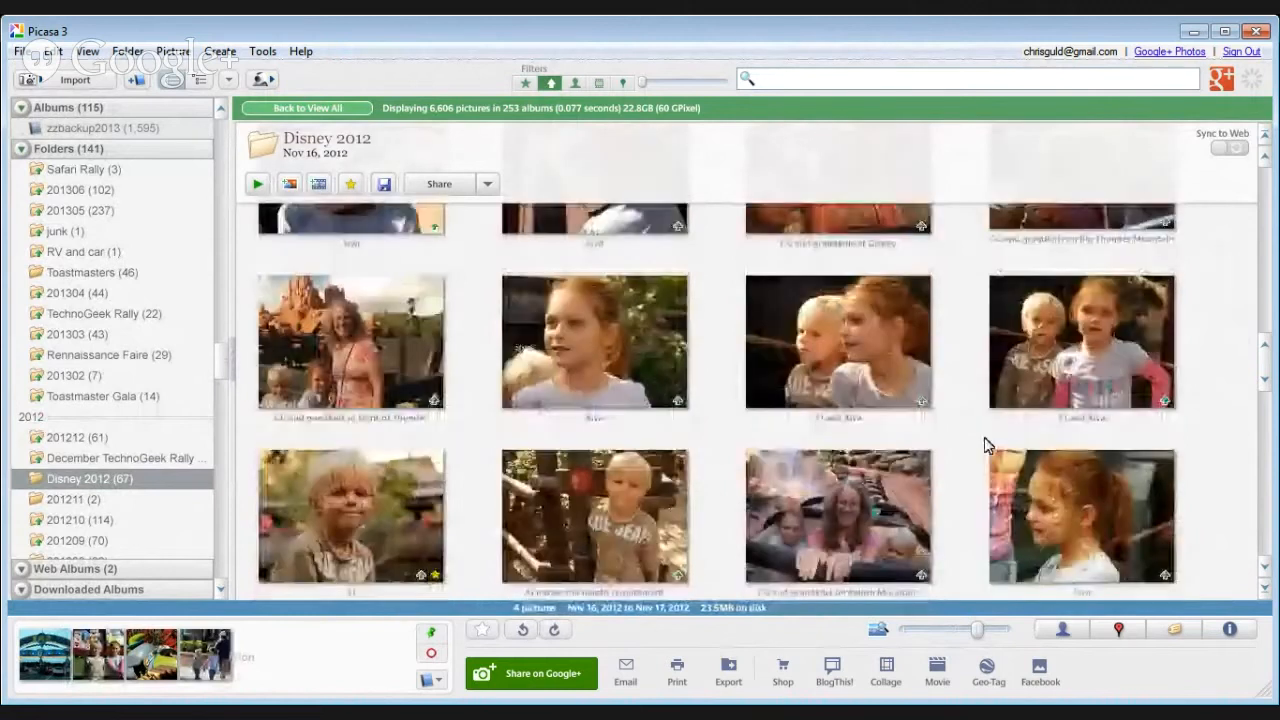
pyautogui.scroll(-2, 962, 488)
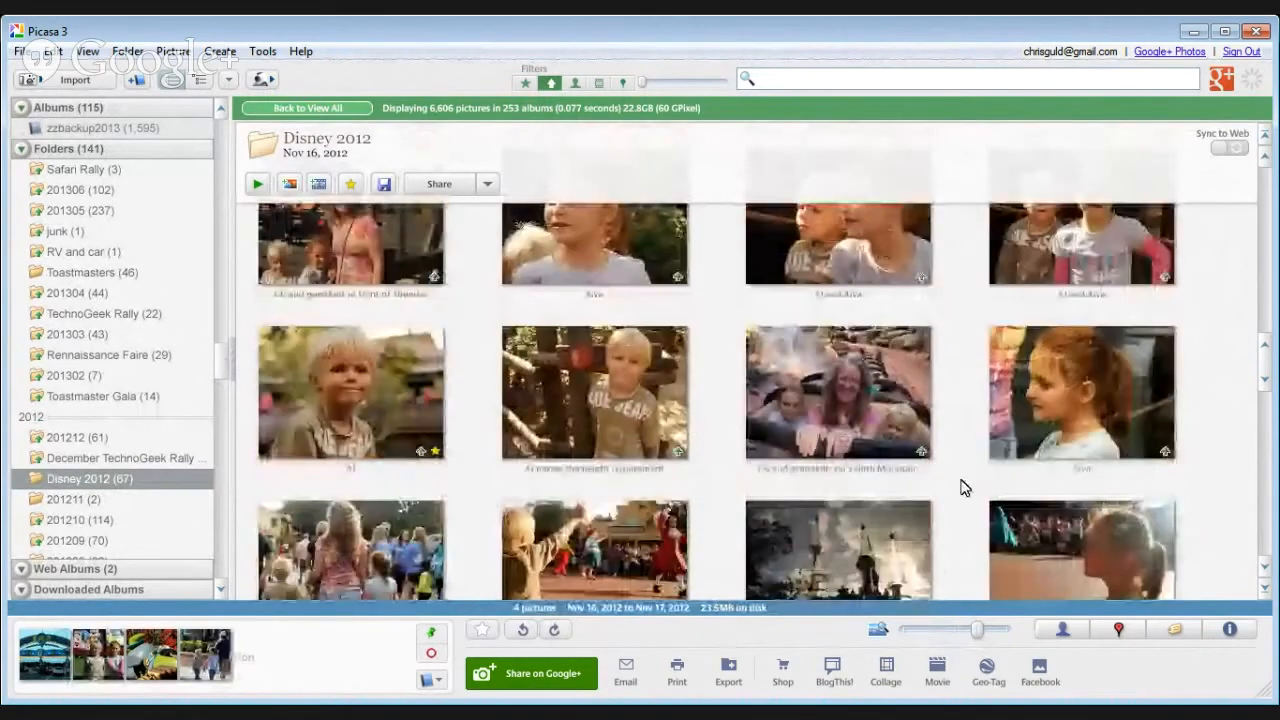
pyautogui.scroll(-1, 943, 458)
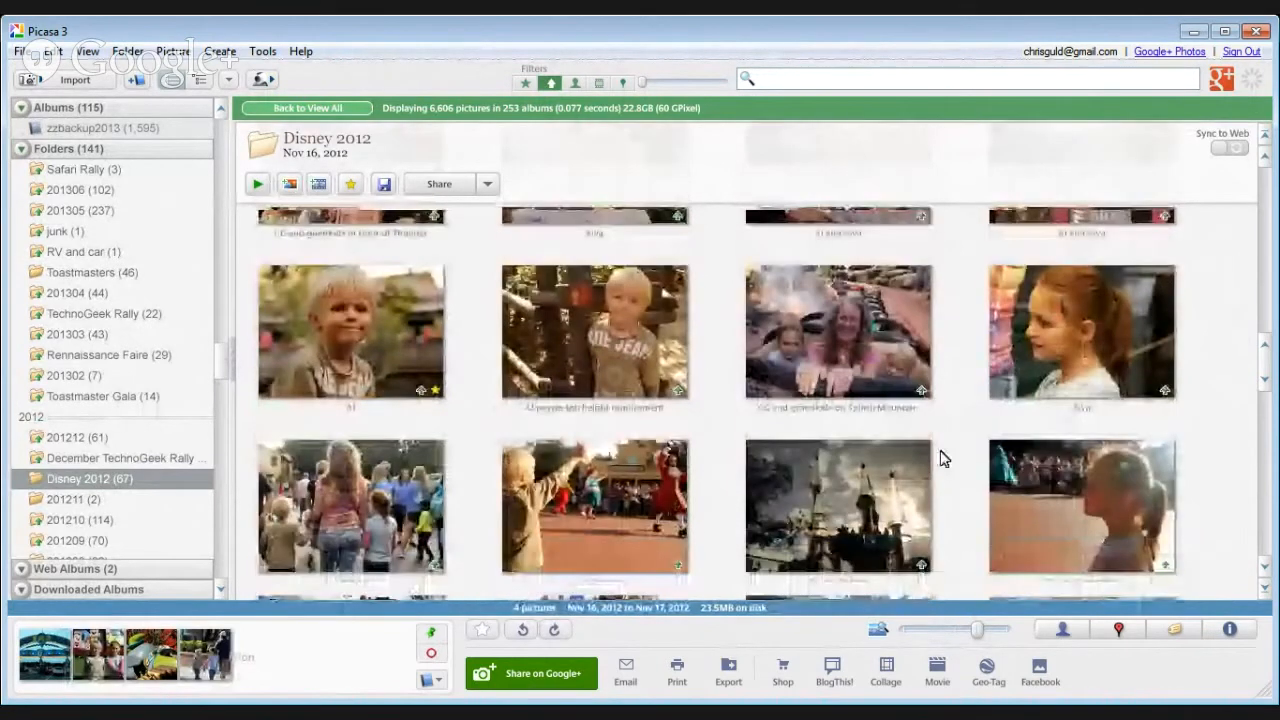
pyautogui.scroll(-1, 943, 458)
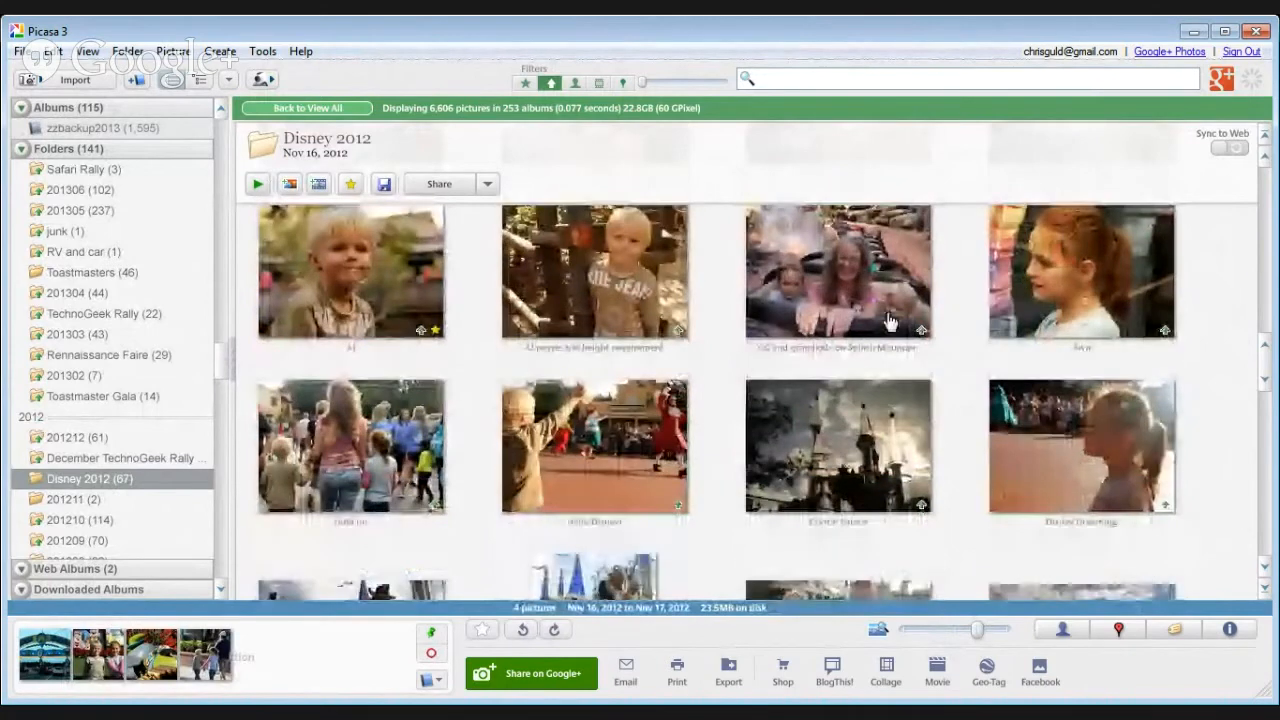
pyautogui.scroll(-2, 960, 388)
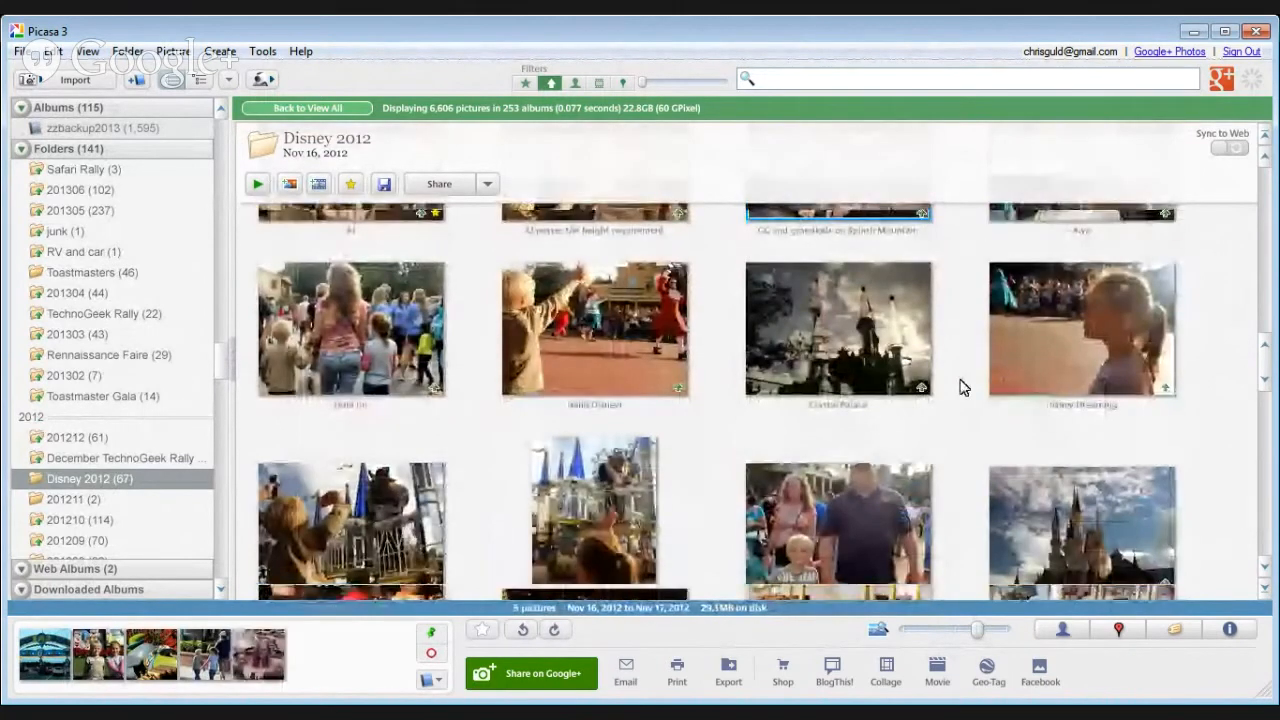
pyautogui.scroll(-2, 960, 388)
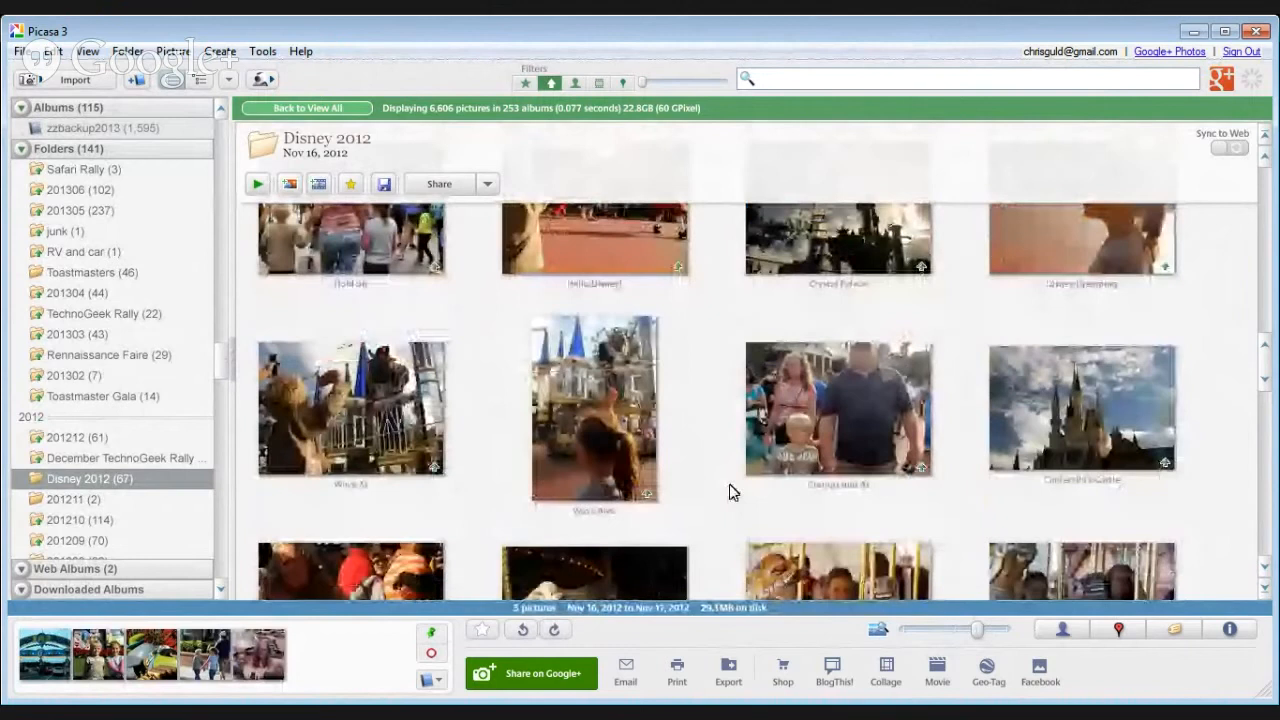
pyautogui.scroll(-5, 735, 492)
pyautogui.click(632, 368)
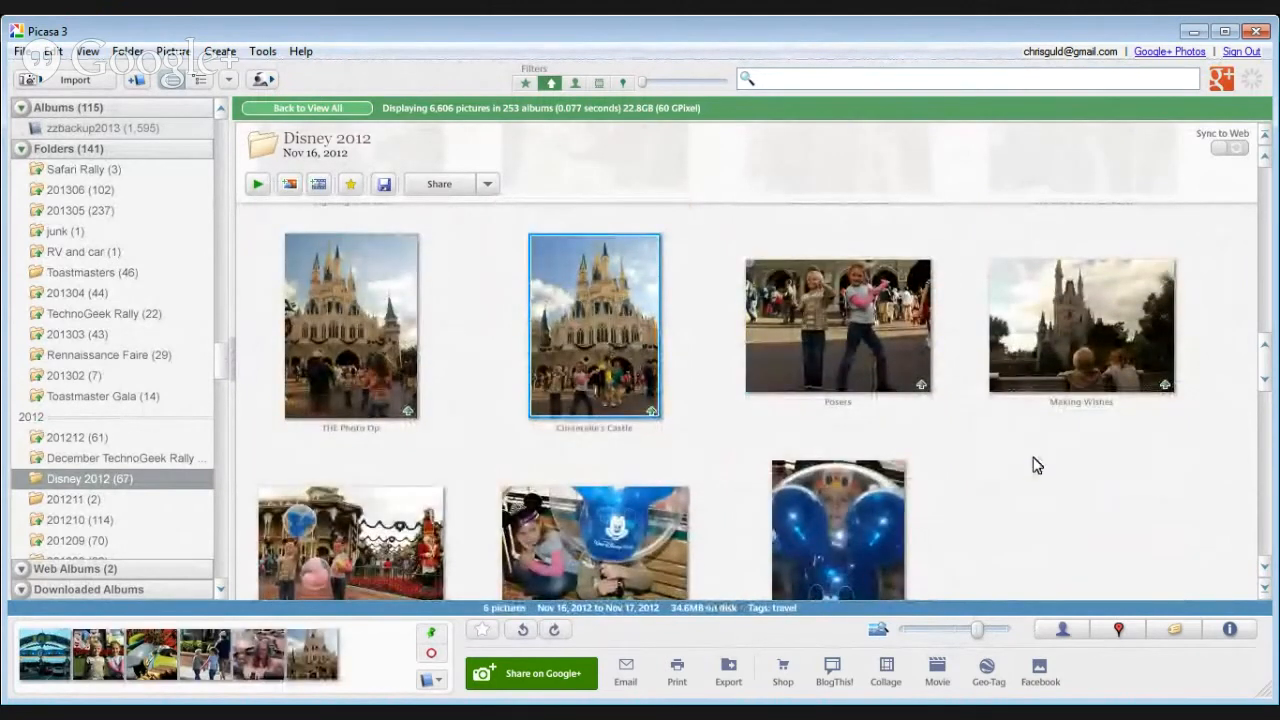
pyautogui.scroll(-2, 1035, 465)
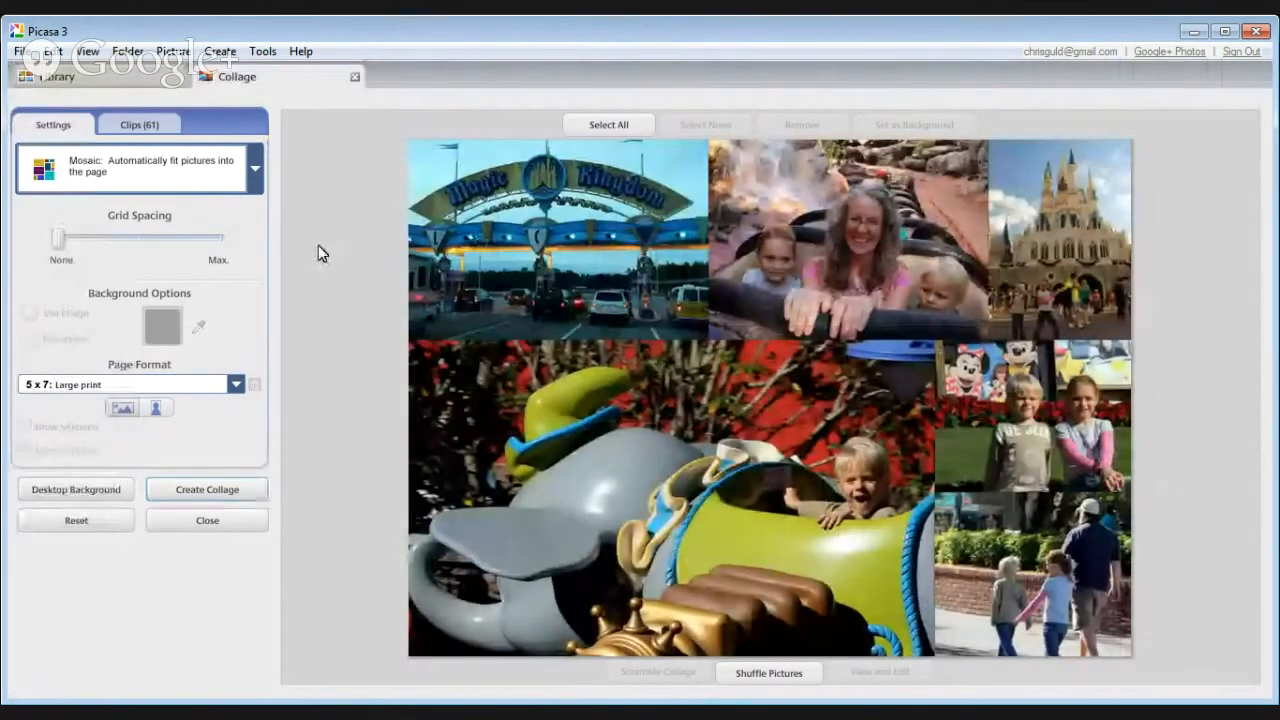
# - Change the collage type to Picture Pile, pull the Magic Kingdom gate photo into the open, and use it as the background image
pyautogui.click(252, 178)
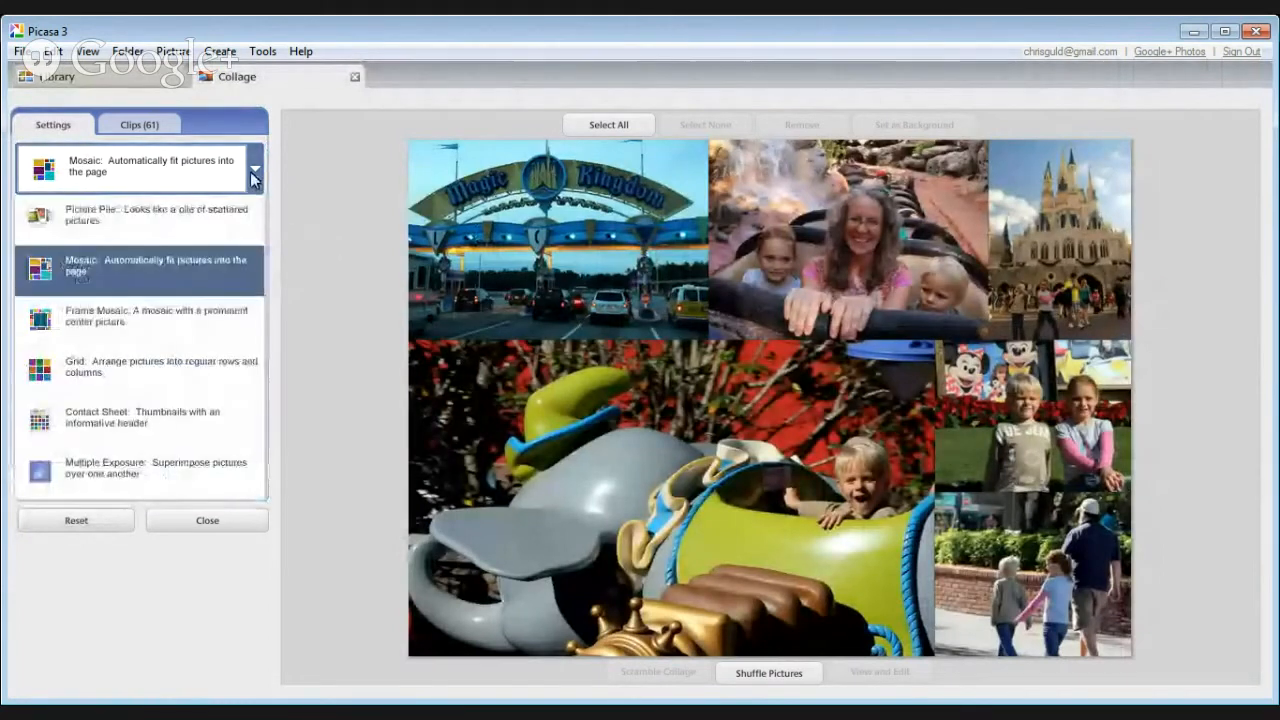
pyautogui.click(229, 211)
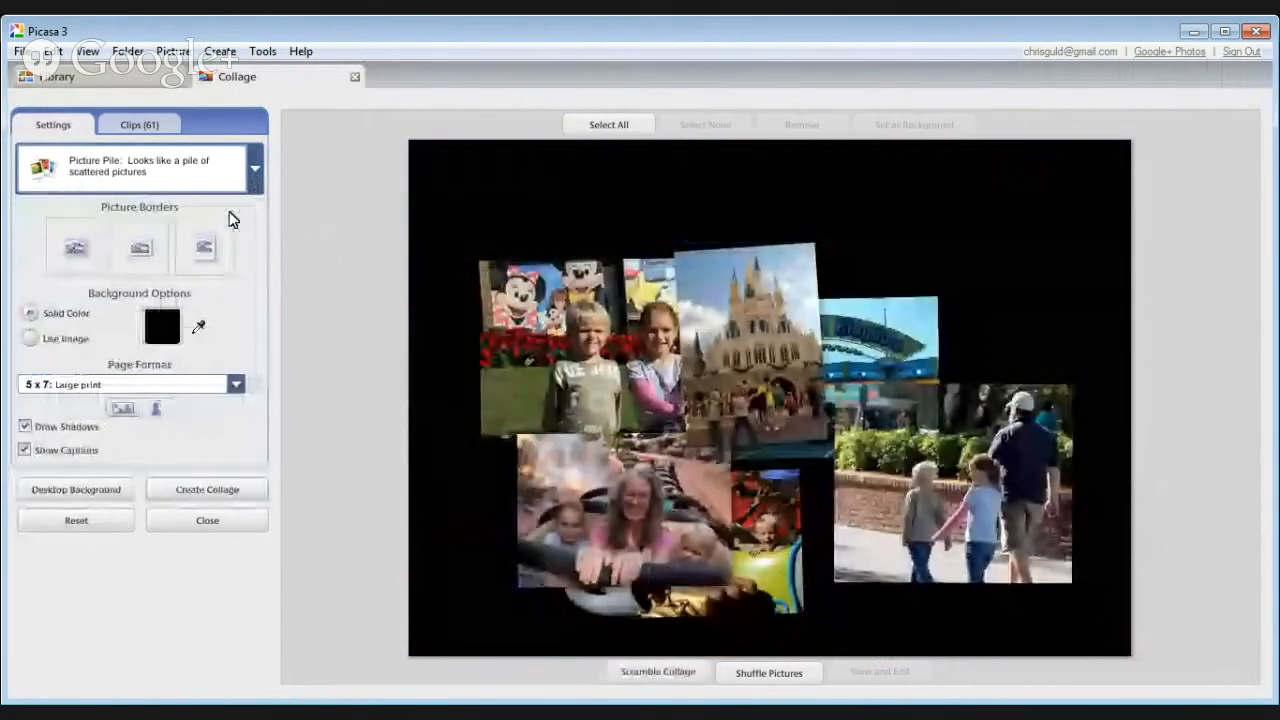
pyautogui.moveTo(851, 352); pyautogui.dragTo(935, 281)
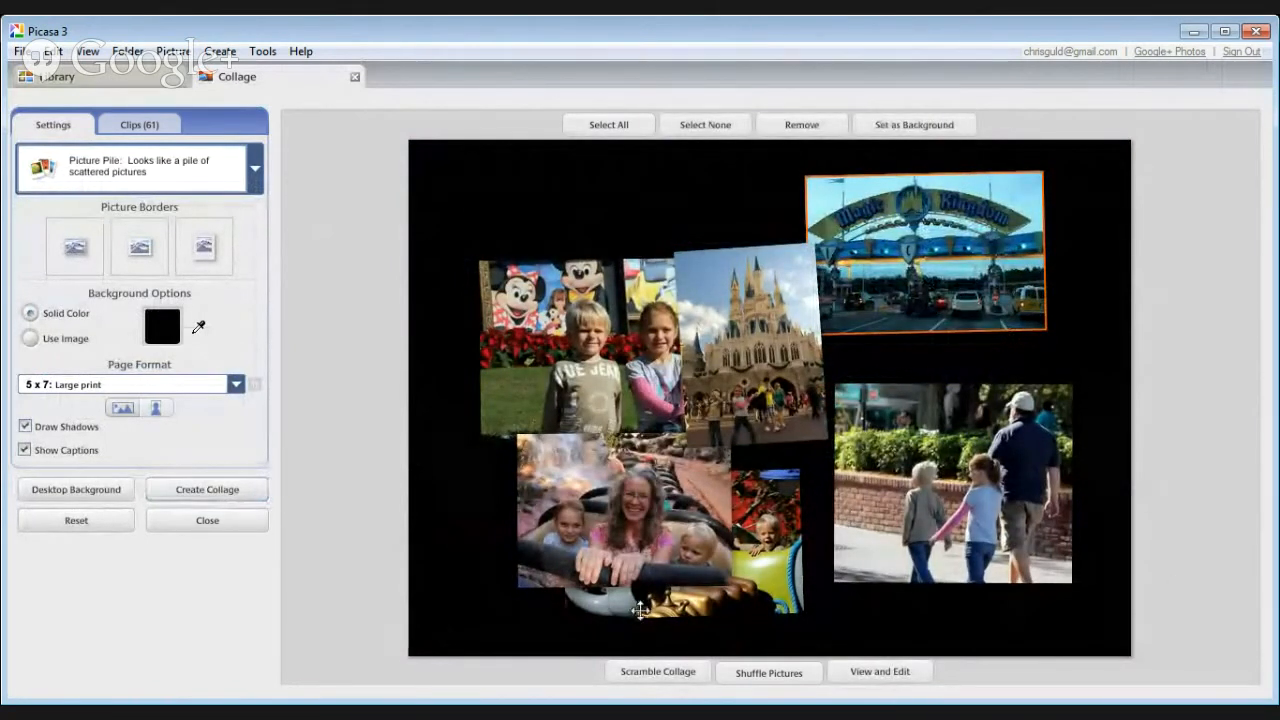
pyautogui.moveTo(873, 269)
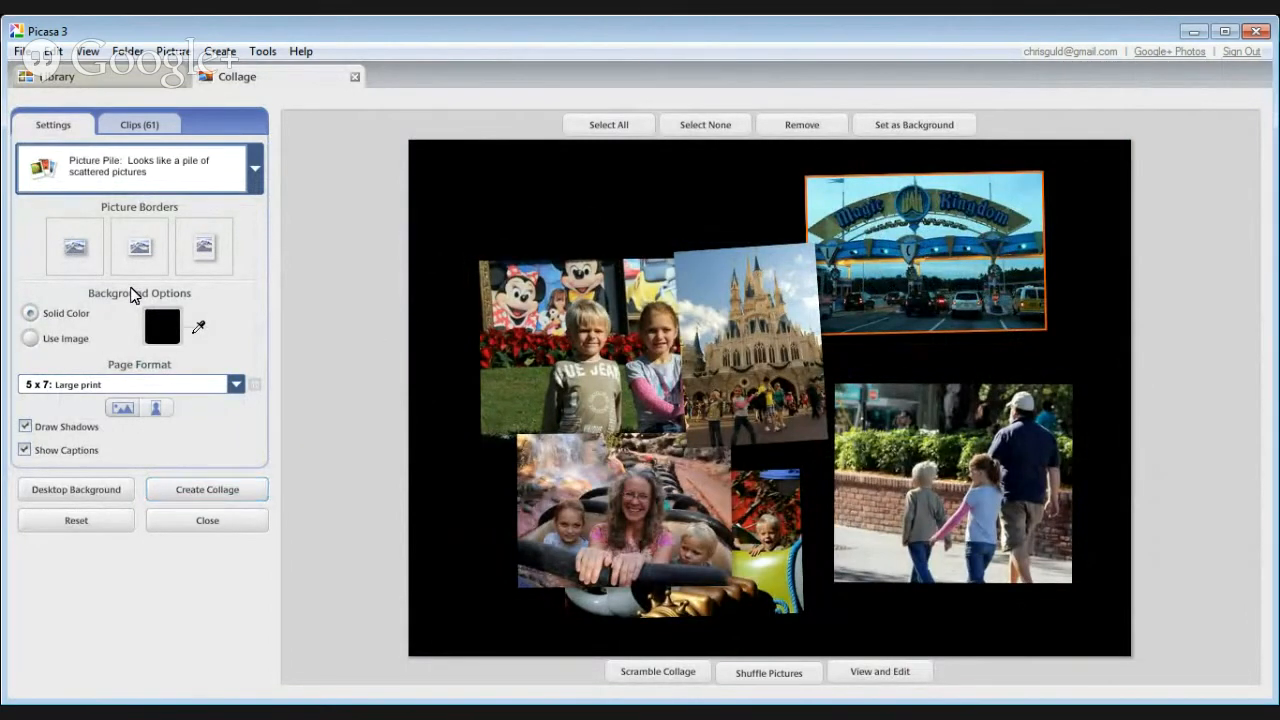
pyautogui.click(29, 340)
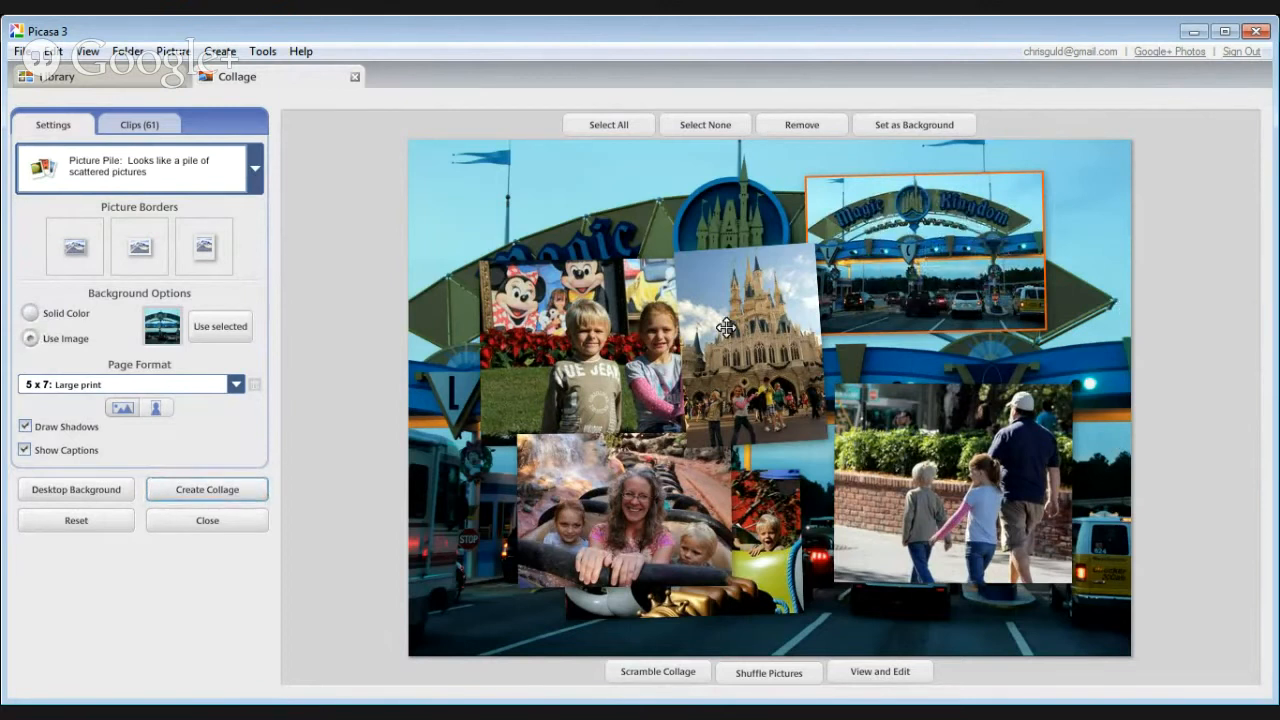
# - Spread the two-children and castle photos toward the collage's left side, and remove the small Magic Kingdom gate photo from the pile
pyautogui.moveTo(585, 360); pyautogui.dragTo(495, 527)
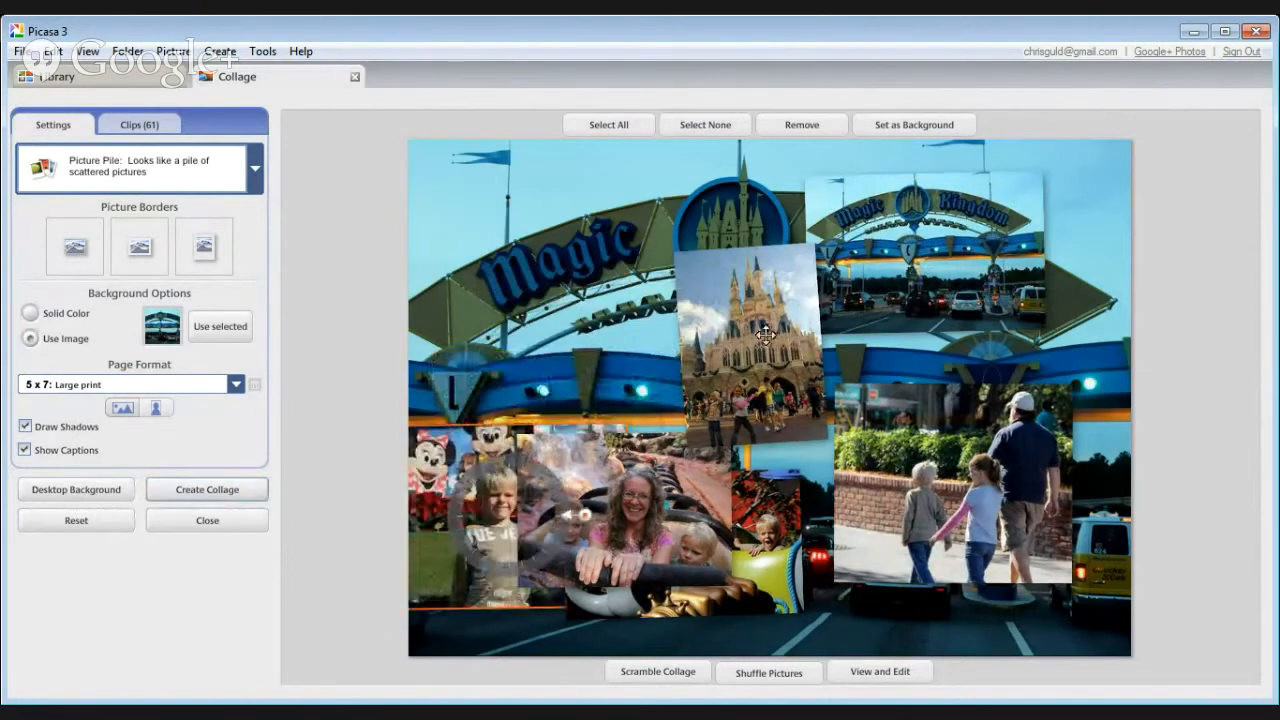
pyautogui.moveTo(765, 335); pyautogui.dragTo(590, 340)
pyautogui.click(994, 195)
pyautogui.moveTo(994, 195); pyautogui.dragTo(1021, 200)
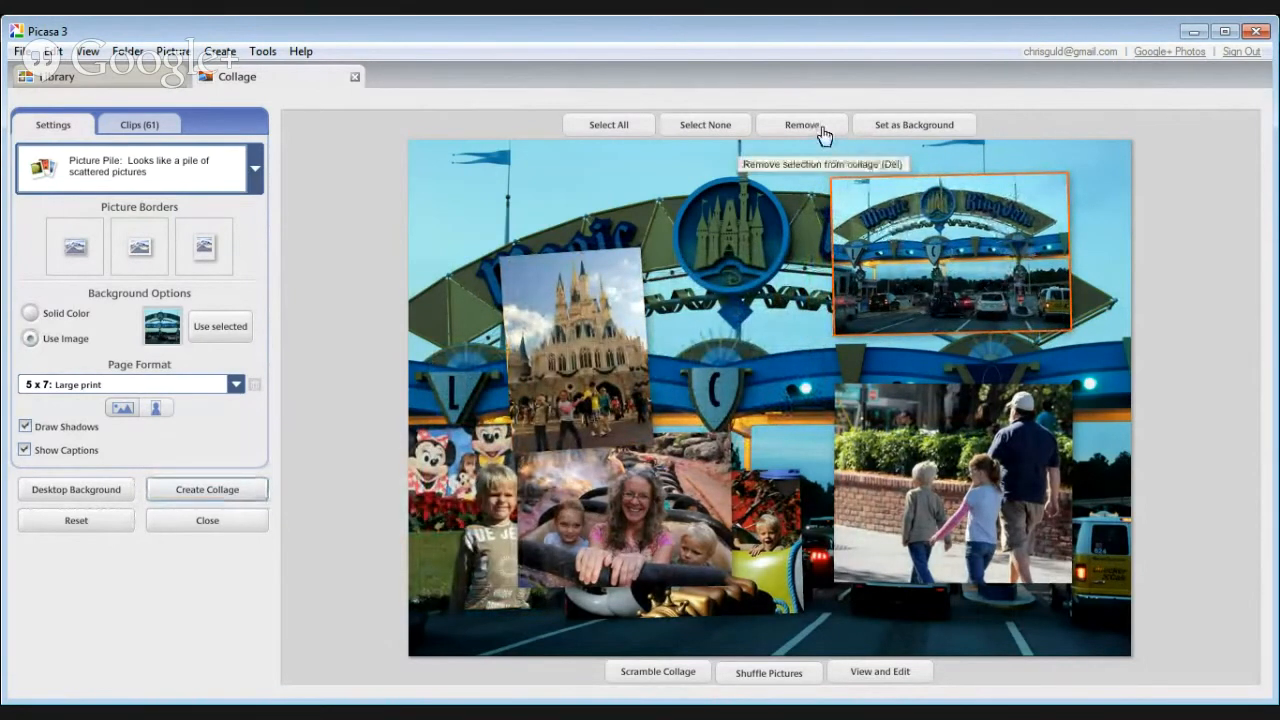
pyautogui.click(818, 128)
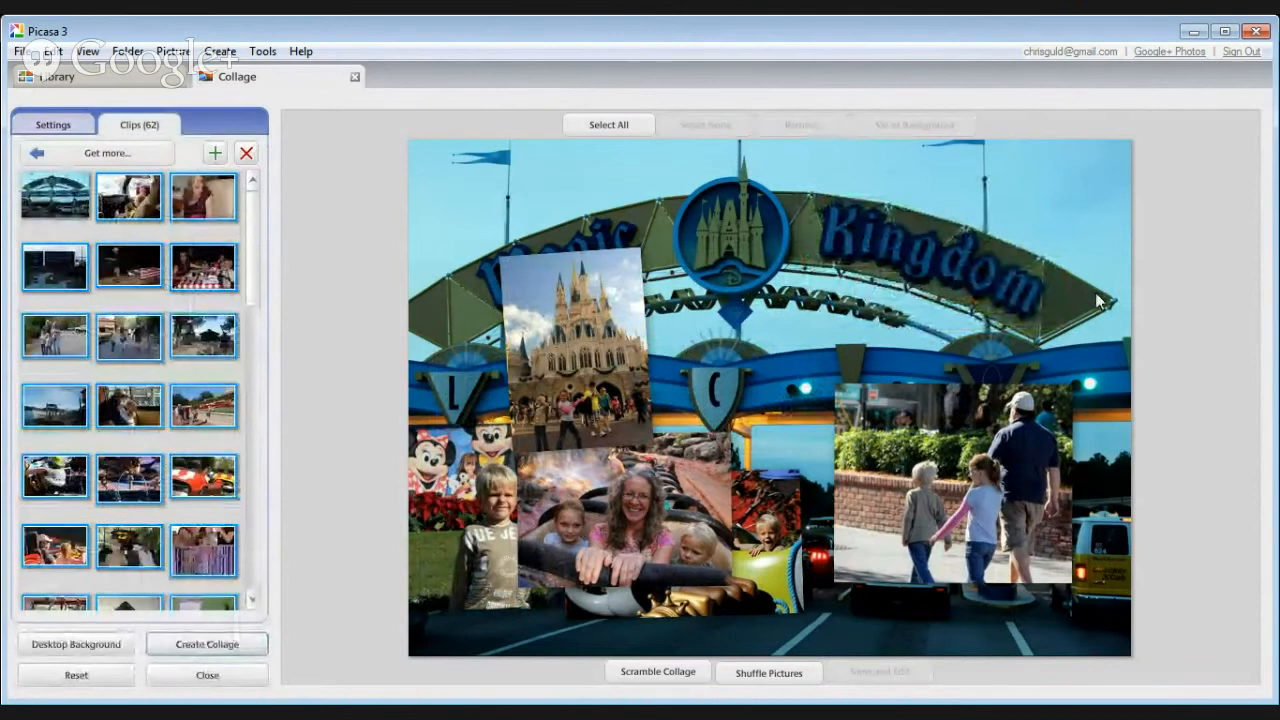
# - Reposition the castle photo right of the collage's center and the mountain ride photo in its upper-left area
pyautogui.moveTo(620, 360); pyautogui.dragTo(834, 357)
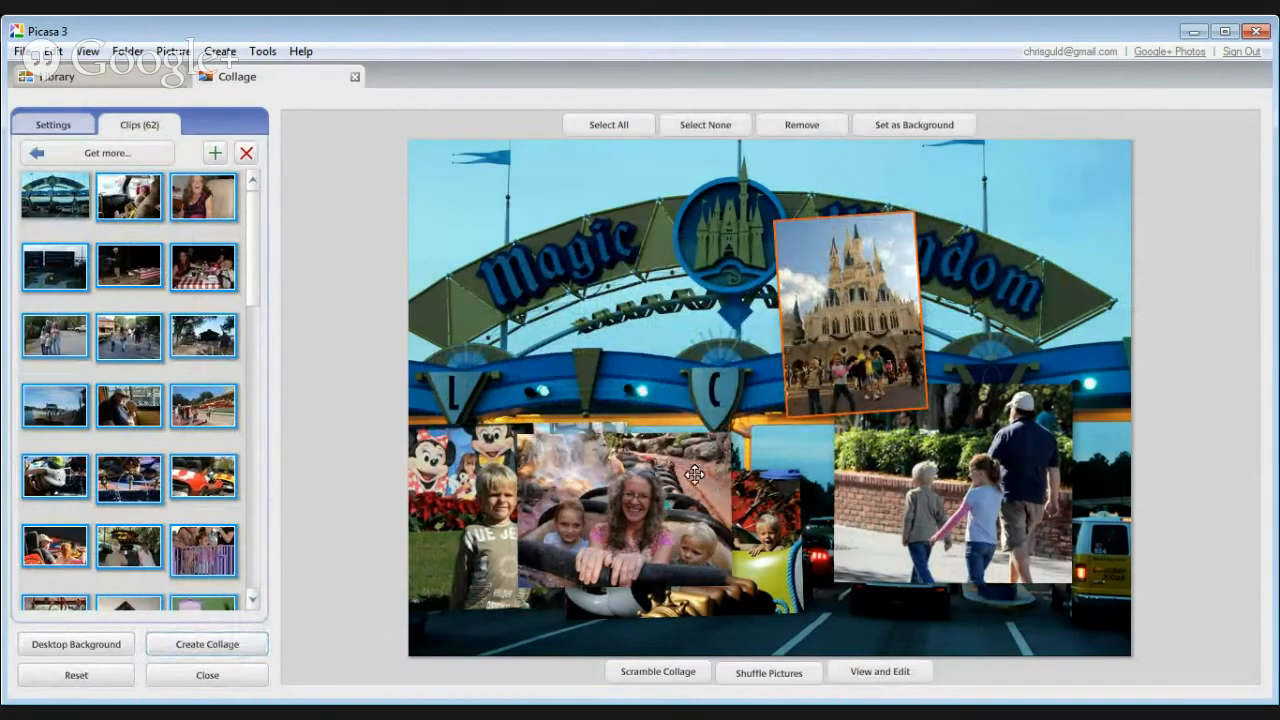
pyautogui.click(653, 516)
pyautogui.moveTo(651, 516); pyautogui.dragTo(584, 323)
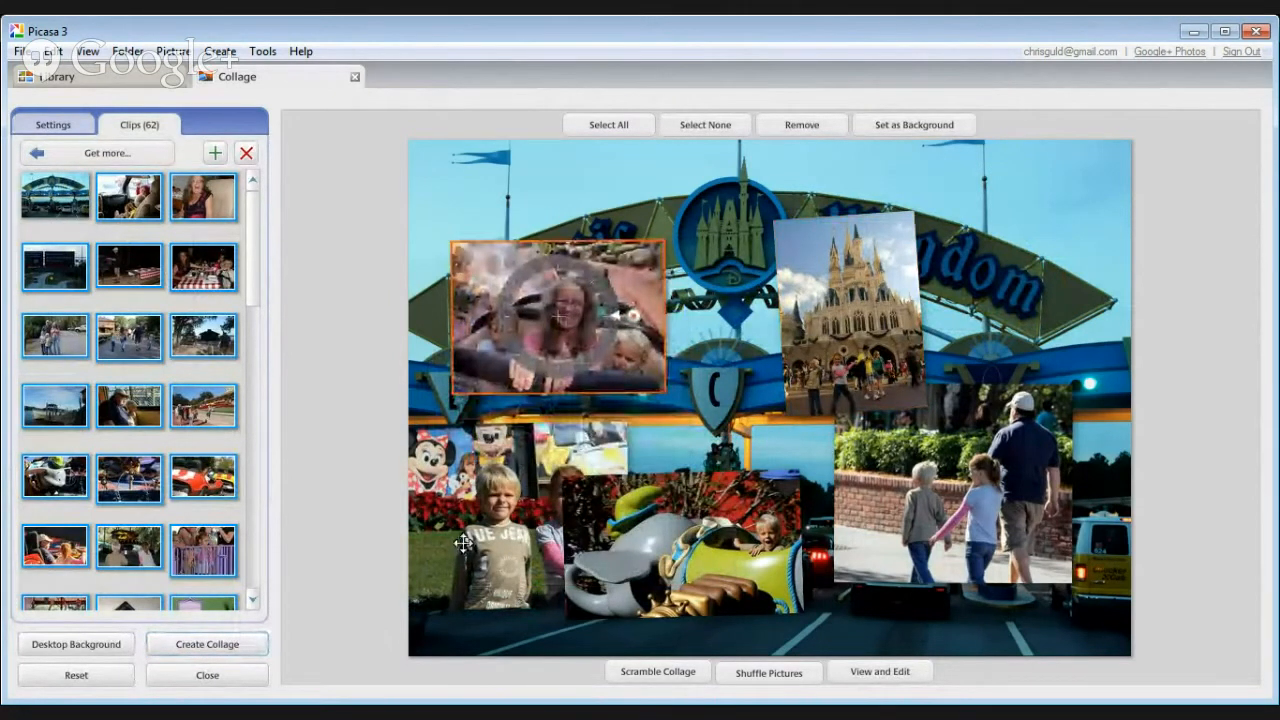
# - Tilt the photo of the two children in the collage's lower-left corner and give it the instant-camera border
pyautogui.moveTo(463, 543); pyautogui.dragTo(469, 613)
pyautogui.moveTo(590, 578); pyautogui.dragTo(586, 558)
pyautogui.moveTo(484, 510); pyautogui.dragTo(485, 472)
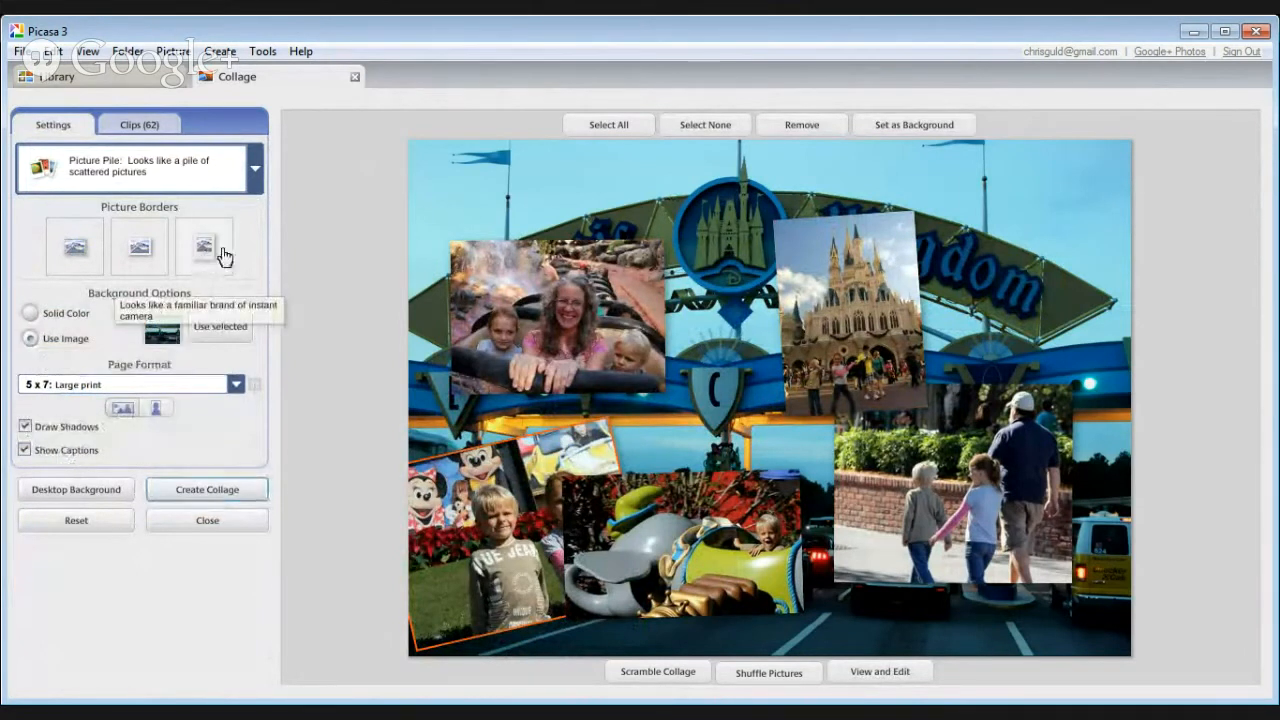
pyautogui.click(191, 257)
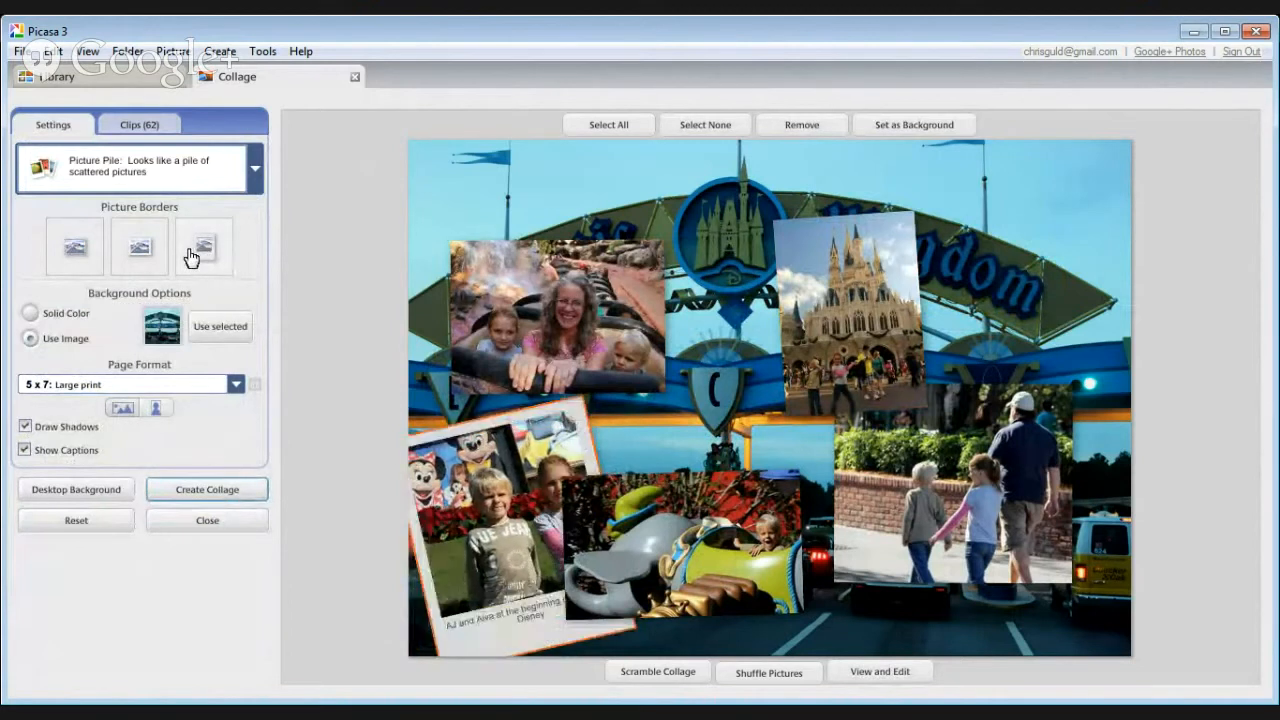
pyautogui.moveTo(509, 547); pyautogui.dragTo(483, 300)
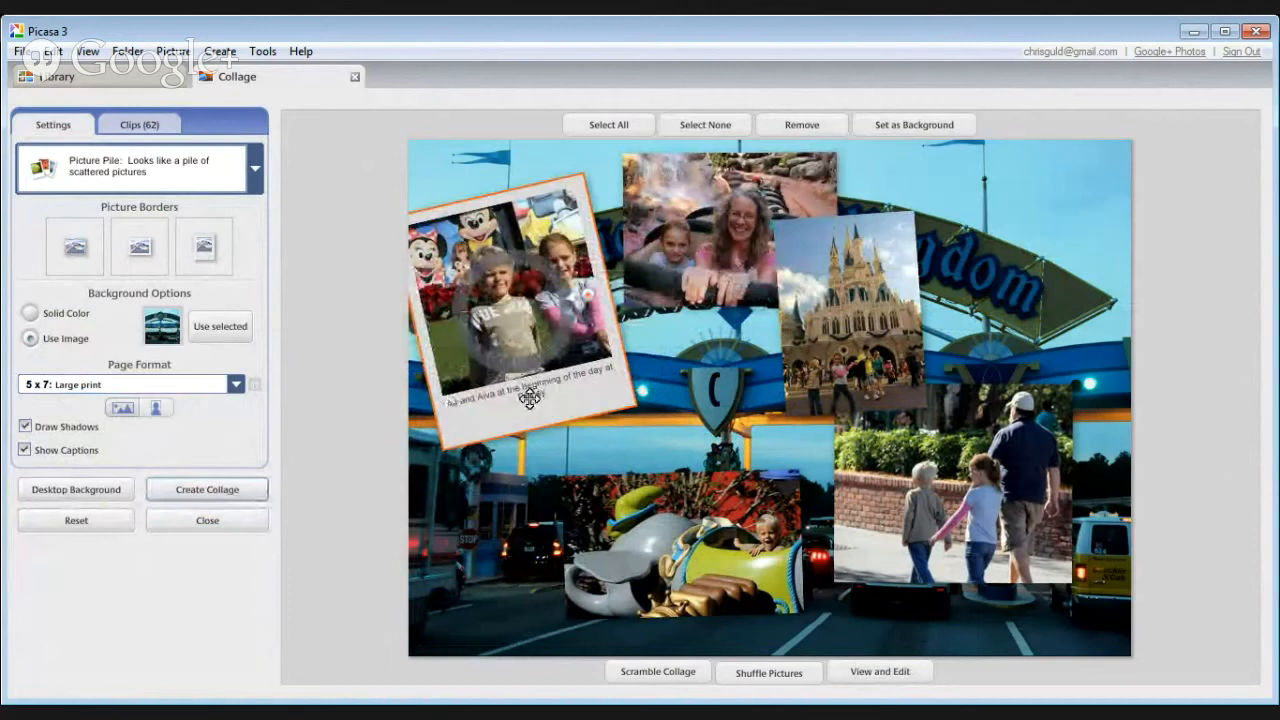
pyautogui.moveTo(522, 225); pyautogui.dragTo(489, 451)
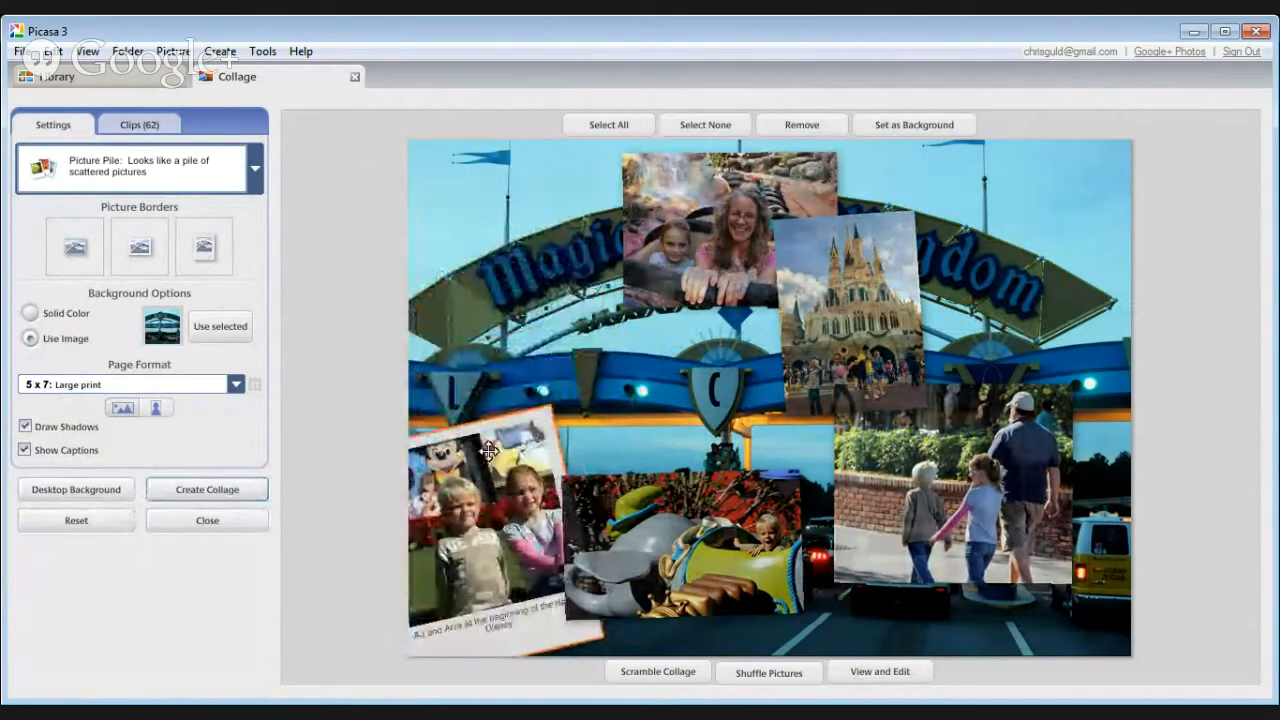
# - Enlarge the Dumbo photo slightly along the collage's bottom edge and place the walking family photo in the center above it
pyautogui.click(697, 533)
pyautogui.moveTo(753, 543); pyautogui.dragTo(759, 545)
pyautogui.moveTo(746, 601); pyautogui.dragTo(783, 636)
pyautogui.moveTo(940, 520); pyautogui.dragTo(667, 427)
# - Place the castle photo in the collage's lower-right corner, enlarged and tilted clockwise
pyautogui.moveTo(841, 257); pyautogui.dragTo(1006, 565)
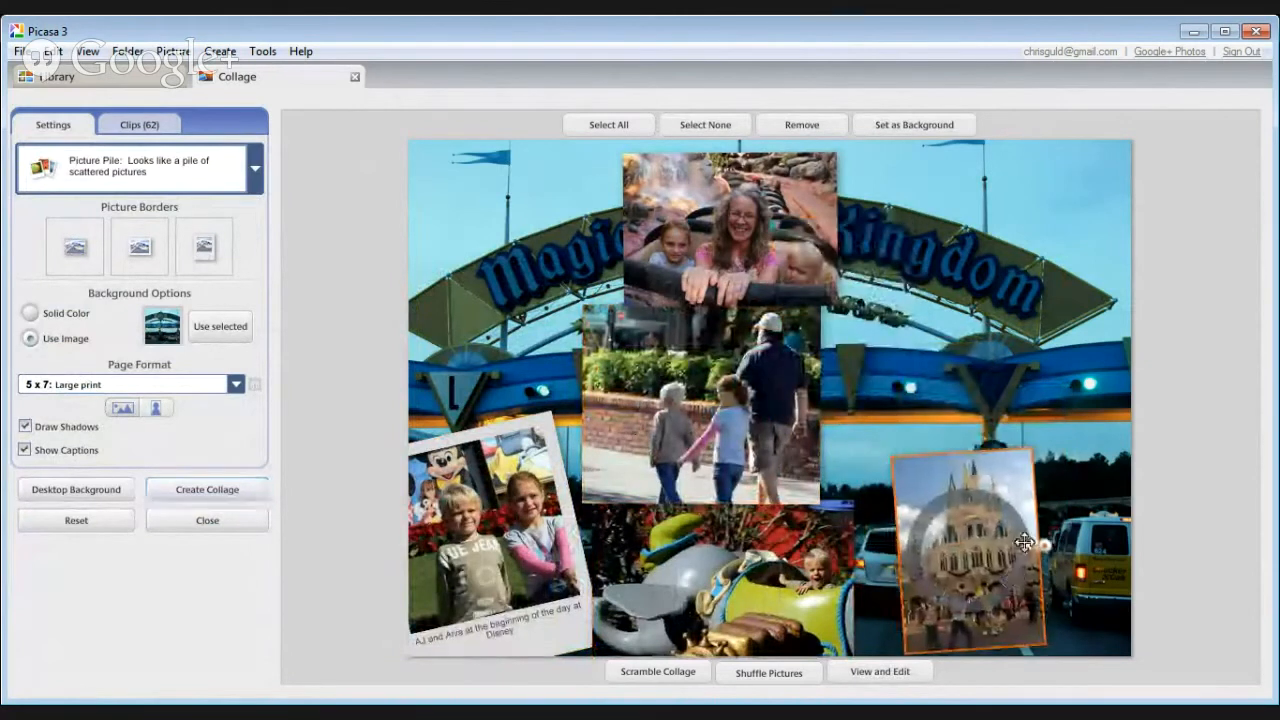
pyautogui.moveTo(1008, 568); pyautogui.dragTo(990, 397)
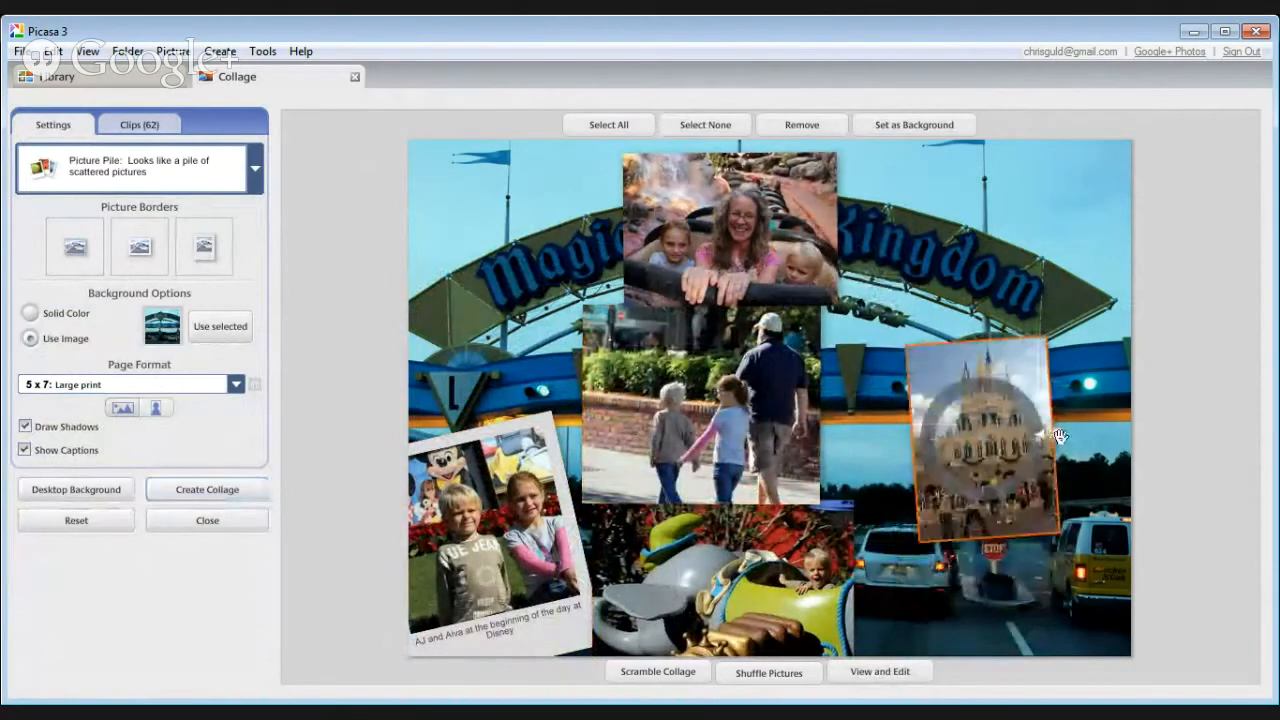
pyautogui.moveTo(1055, 434); pyautogui.dragTo(1113, 478)
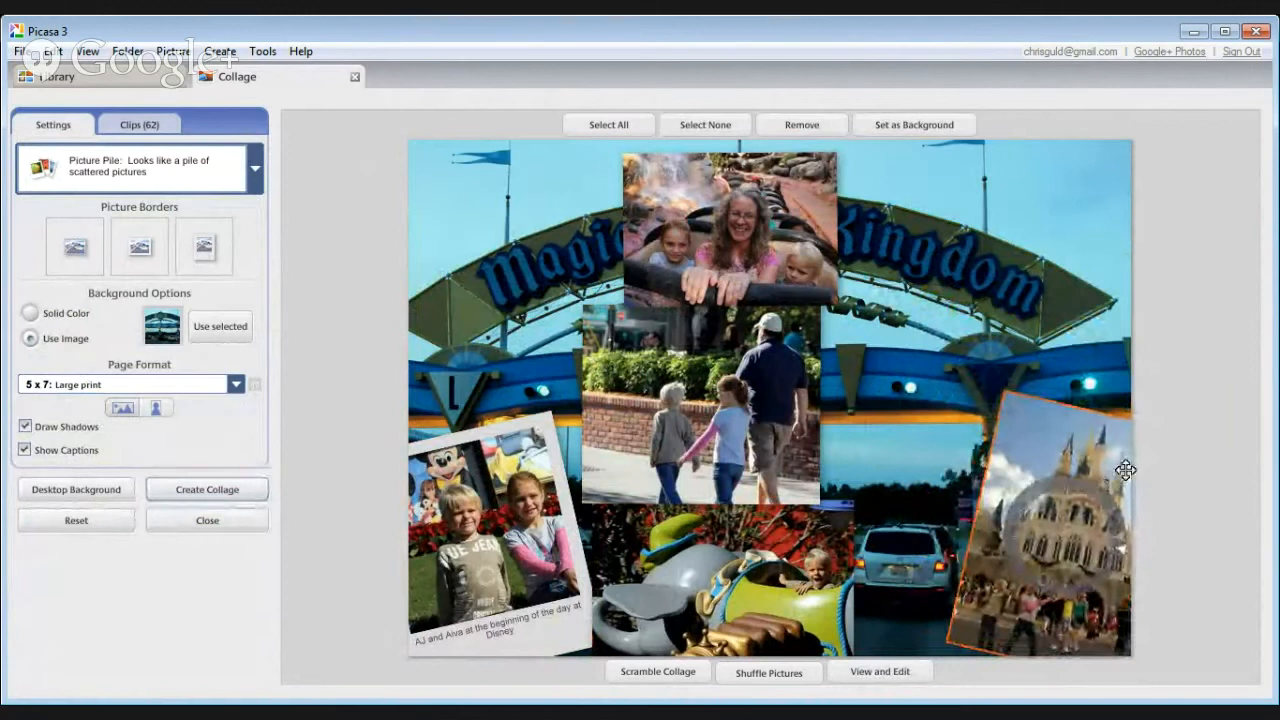
# - Line up the walking family photo and the Dumbo photo side by side along the bottom edge between the two tilted photos
pyautogui.click(675, 400)
pyautogui.moveTo(777, 404); pyautogui.dragTo(923, 597)
pyautogui.click(700, 586)
pyautogui.moveTo(700, 586); pyautogui.dragTo(664, 595)
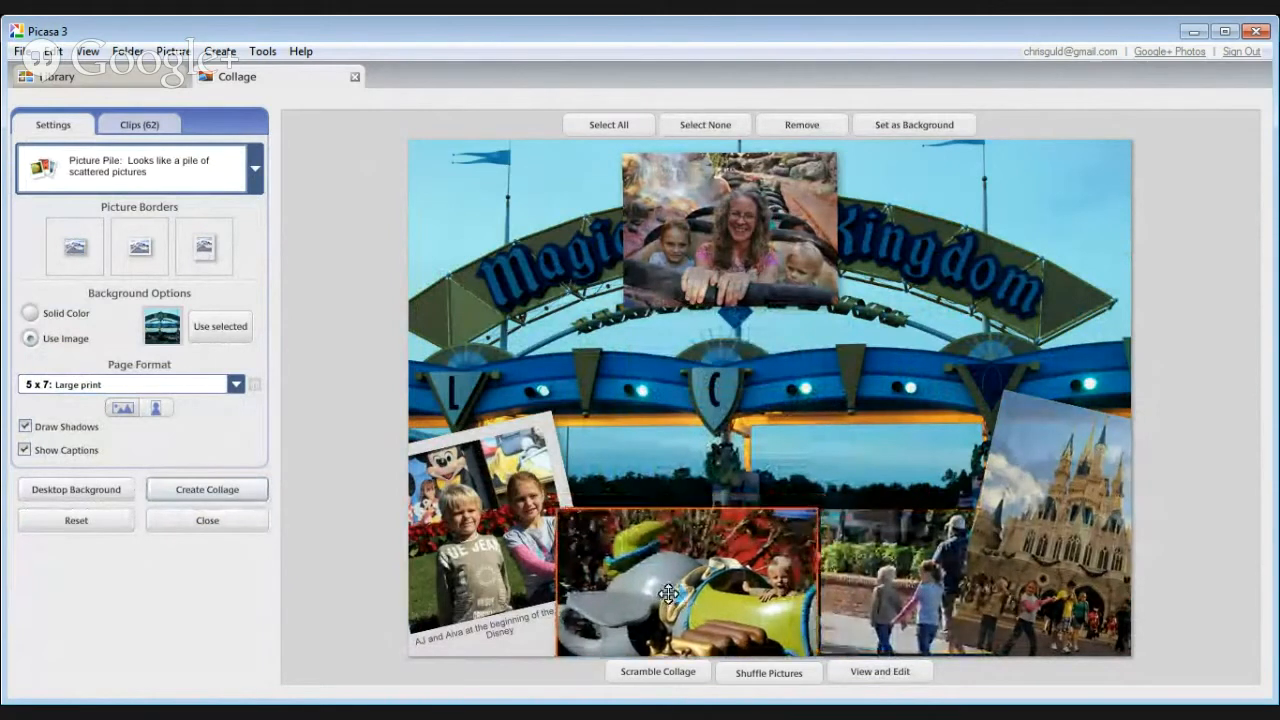
# - Tuck the Dumbo and walking family photos closer together behind the tilted children and castle photos along the collage's bottom edge
pyautogui.moveTo(617, 538)
pyautogui.mouseDown()
pyautogui.moveTo(498, 503)
pyautogui.moveTo(624, 534)
pyautogui.mouseUp()
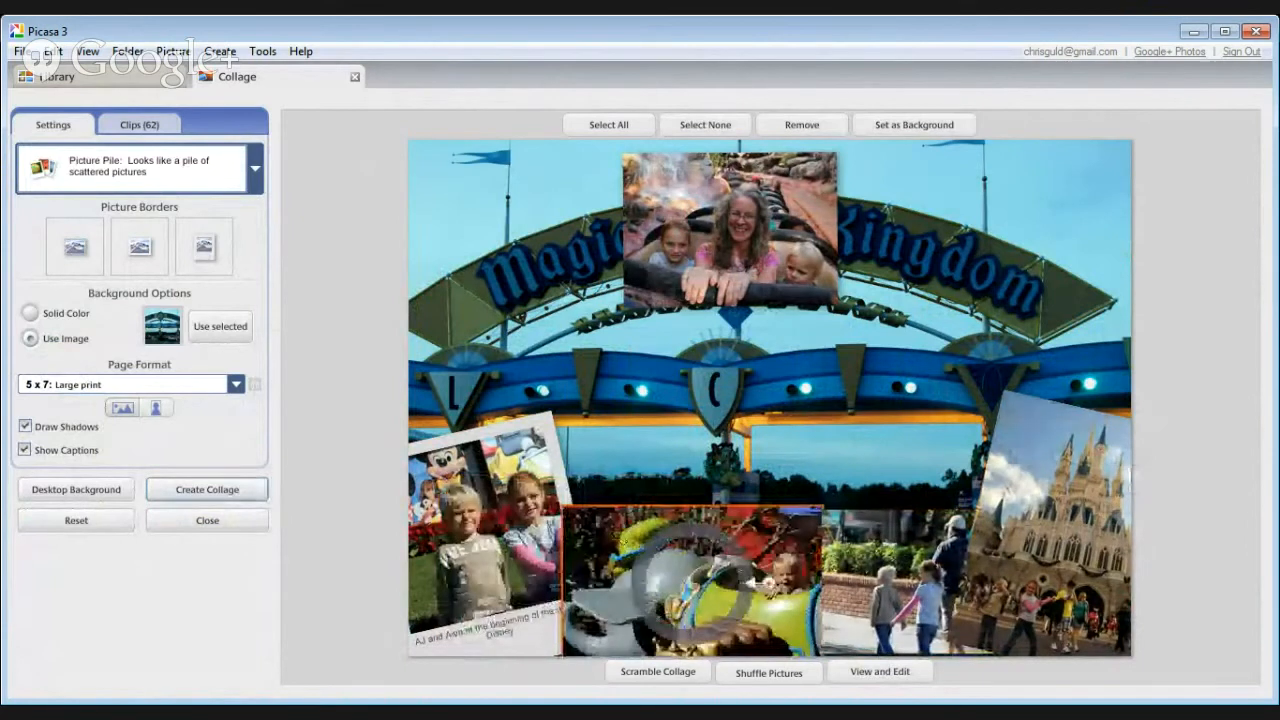
pyautogui.click(668, 503)
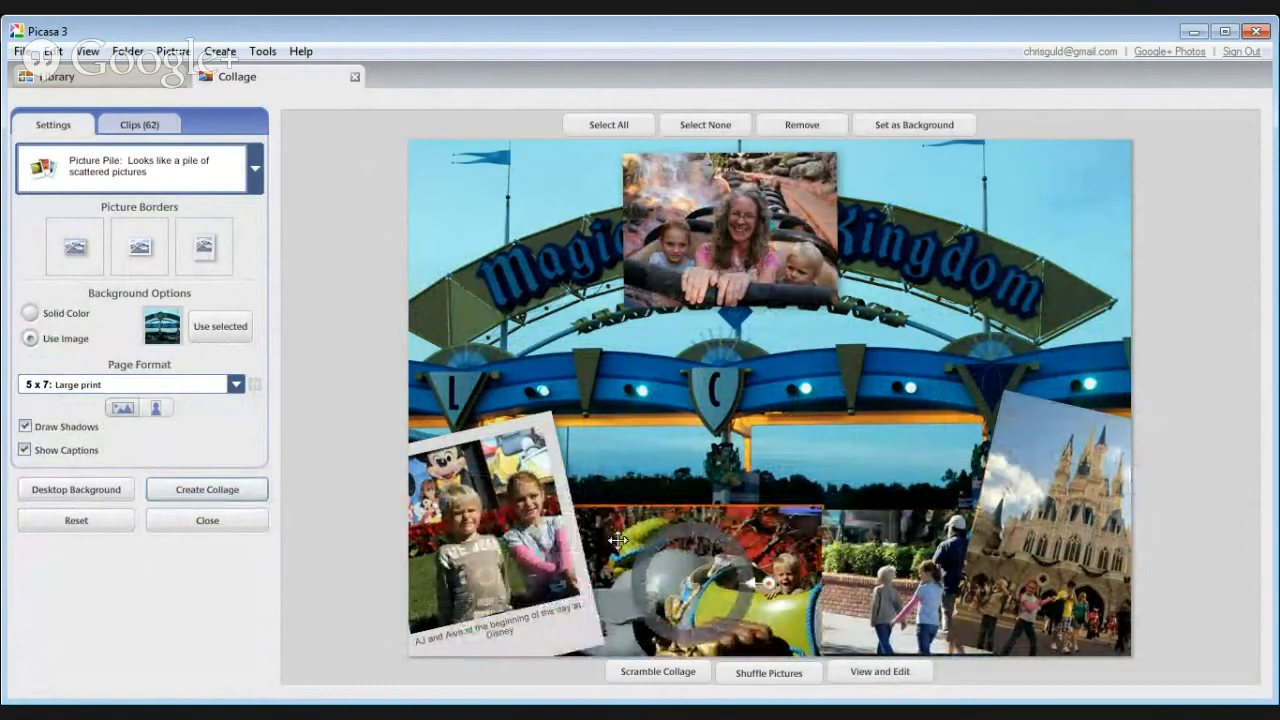
pyautogui.moveTo(619, 540); pyautogui.dragTo(607, 538)
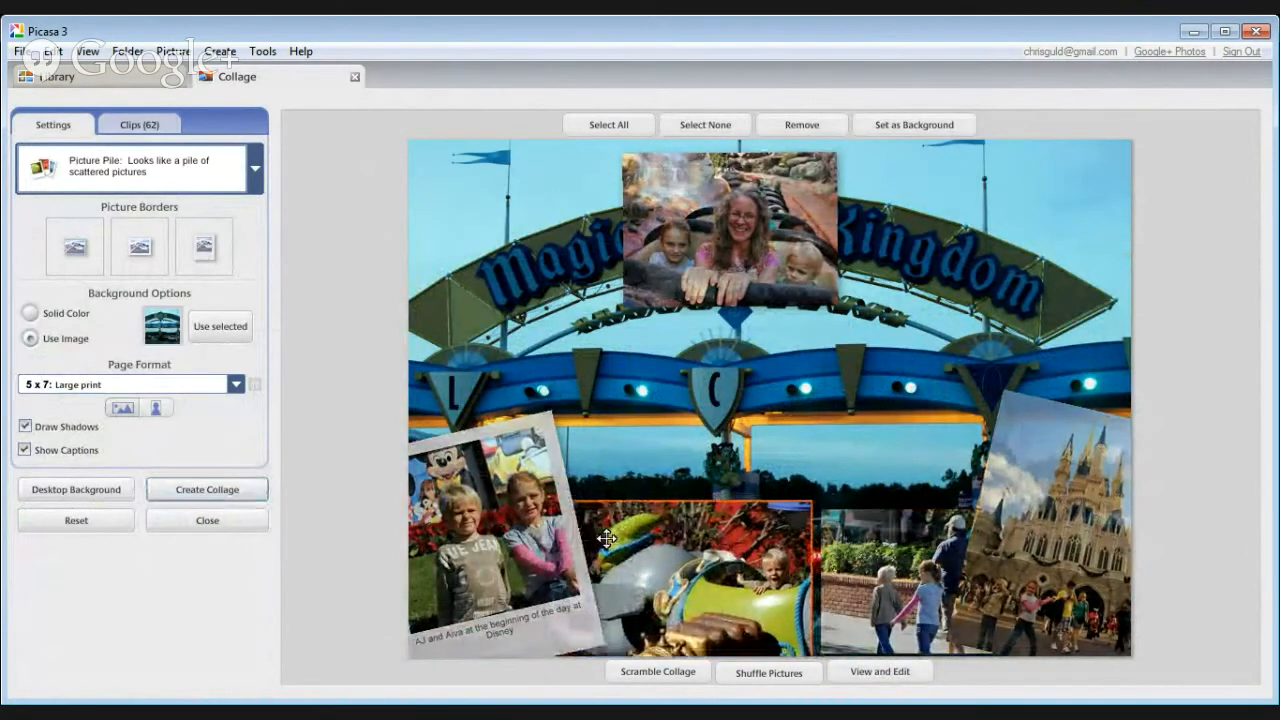
pyautogui.click(607, 538)
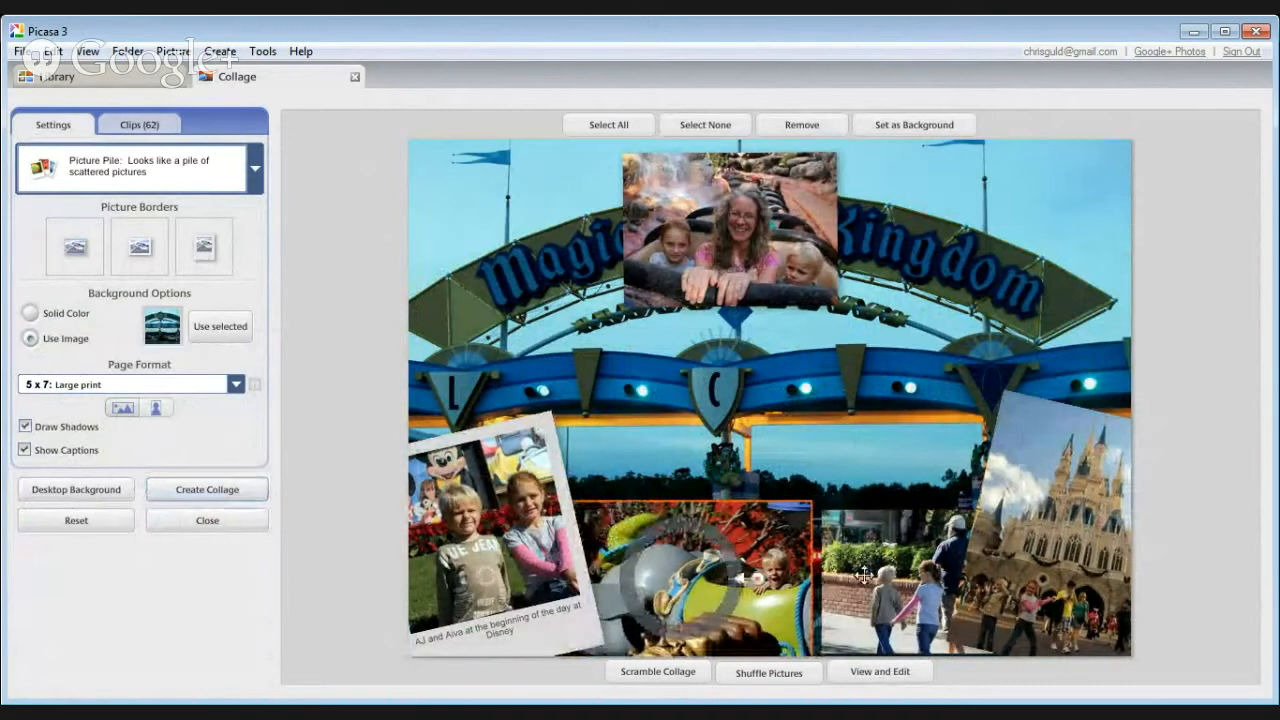
pyautogui.moveTo(864, 575); pyautogui.dragTo(852, 581)
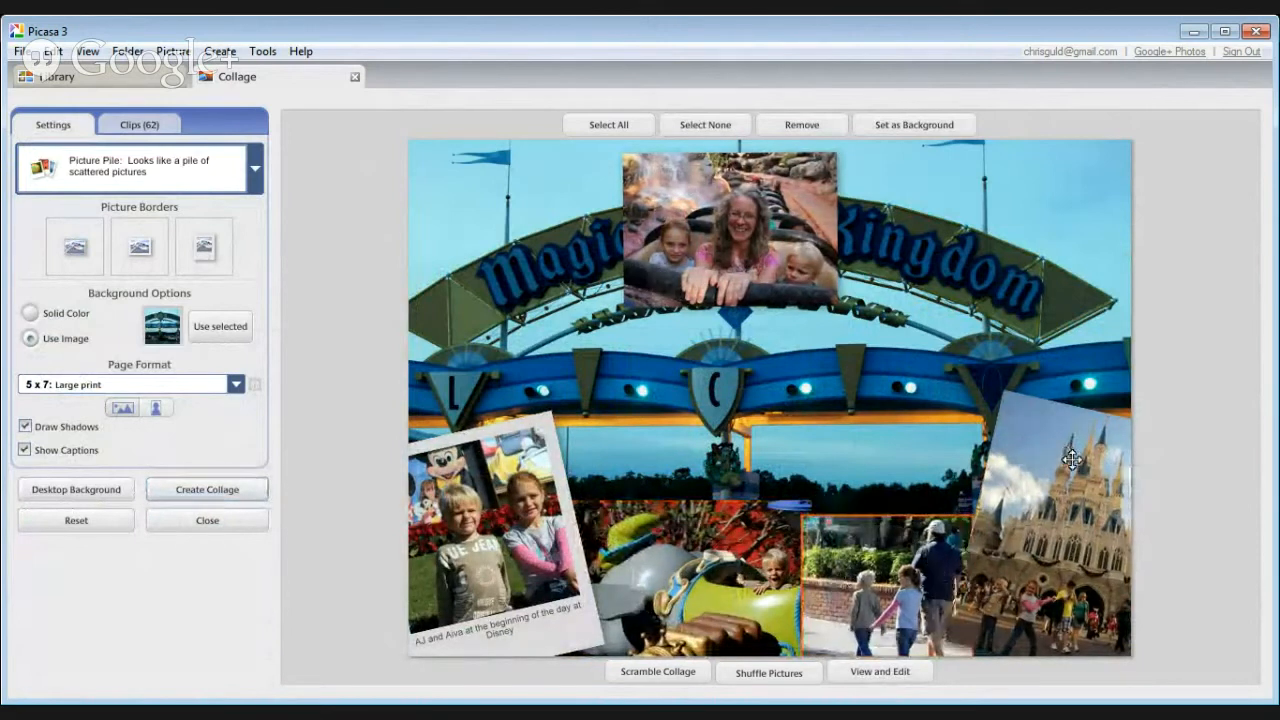
pyautogui.moveTo(1071, 459); pyautogui.dragTo(1079, 475)
# - Remove the roller coaster photo covering the Magic Kingdom sign and create the finished Picture Pile collage
pyautogui.click(777, 205)
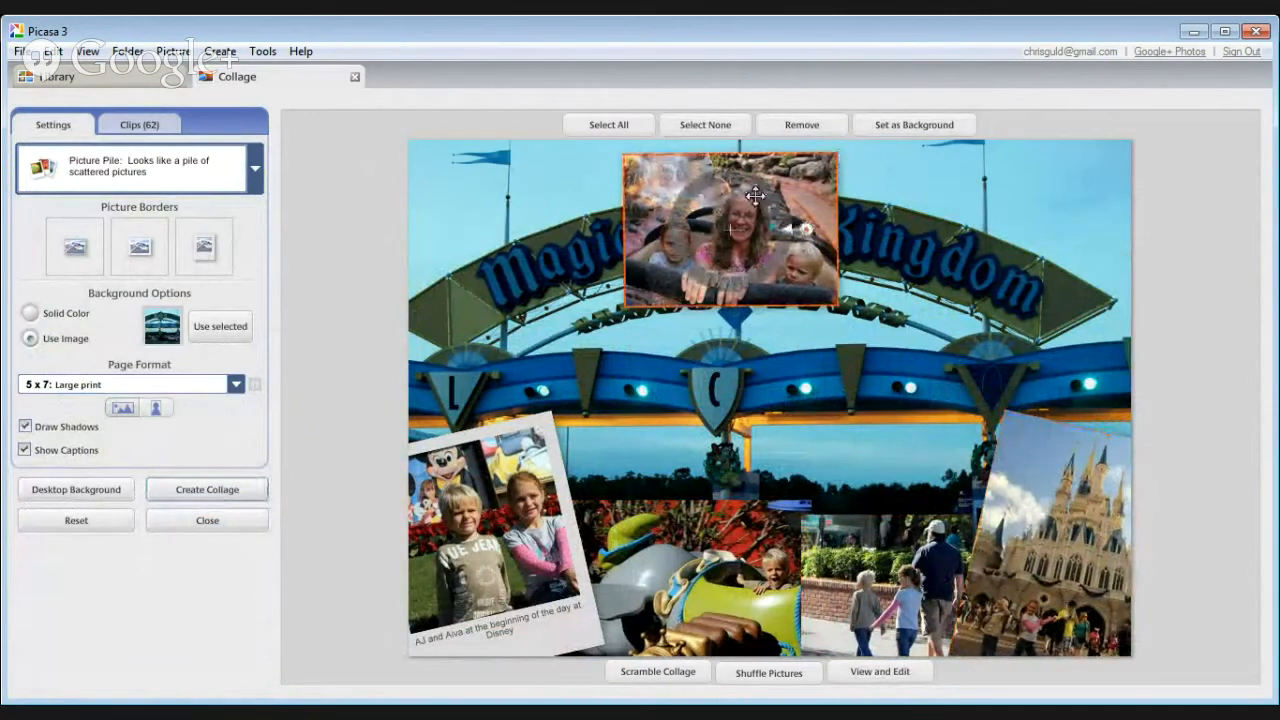
pyautogui.click(797, 128)
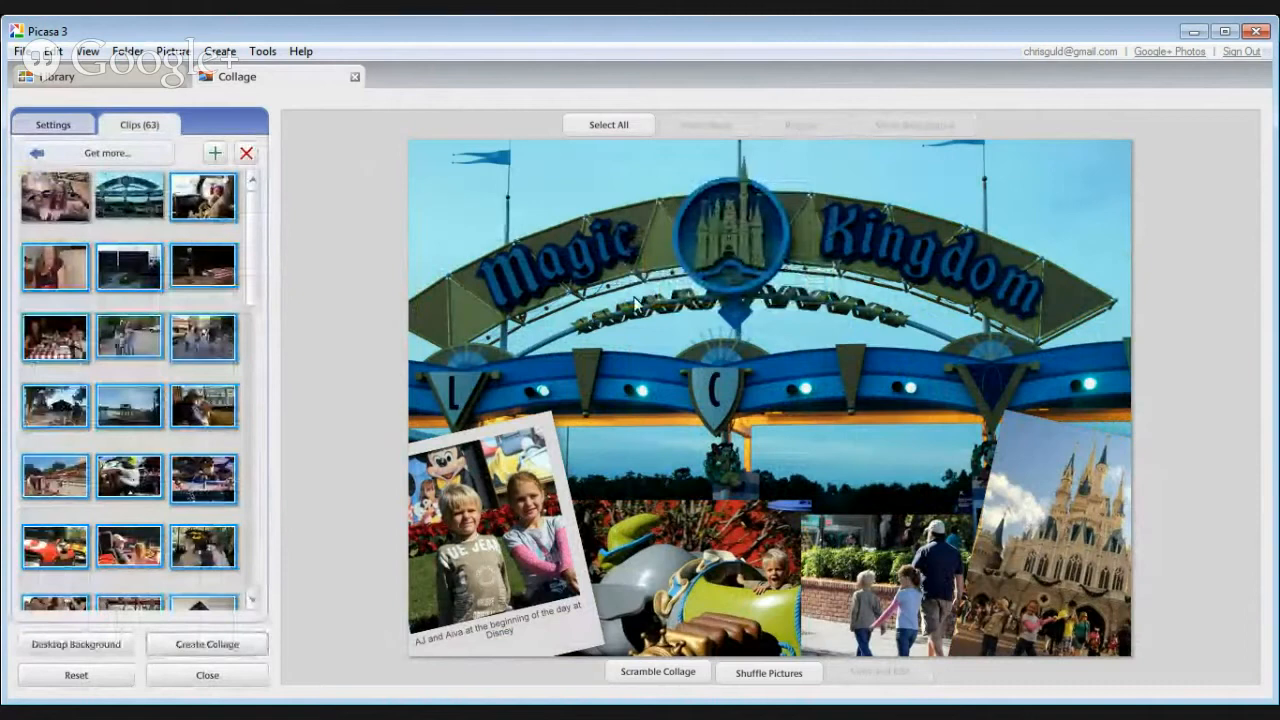
pyautogui.click(248, 645)
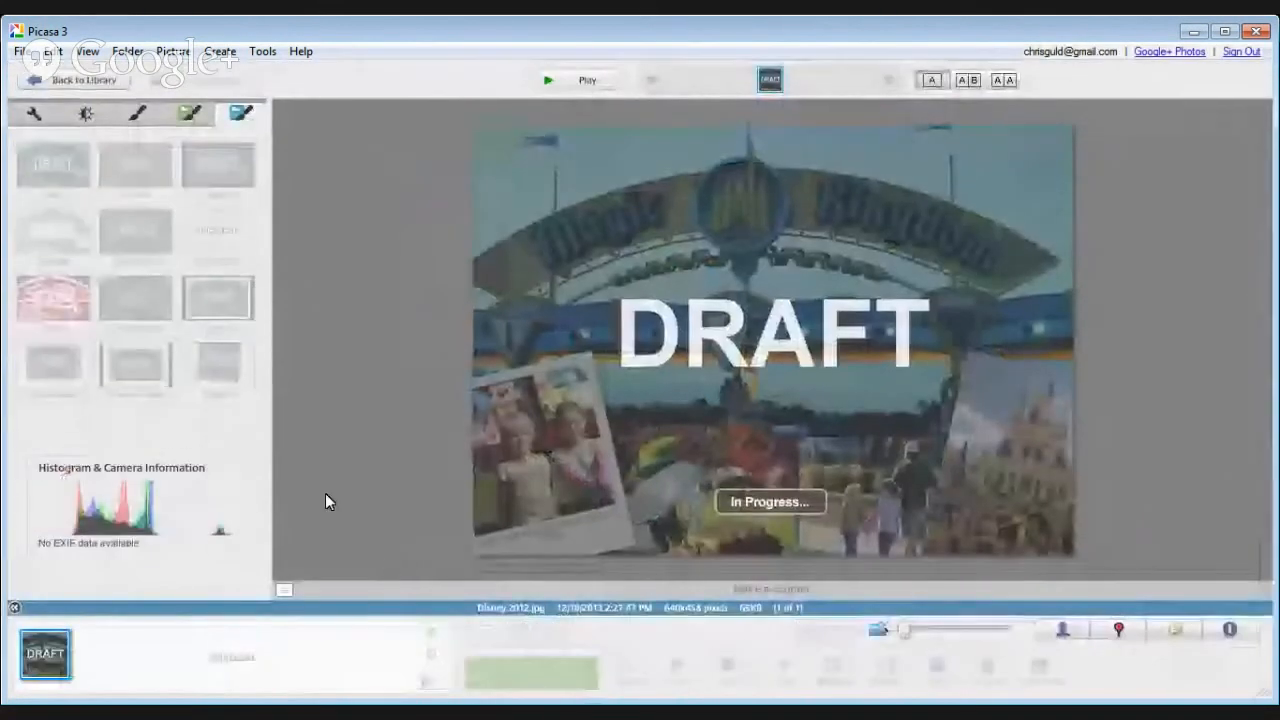
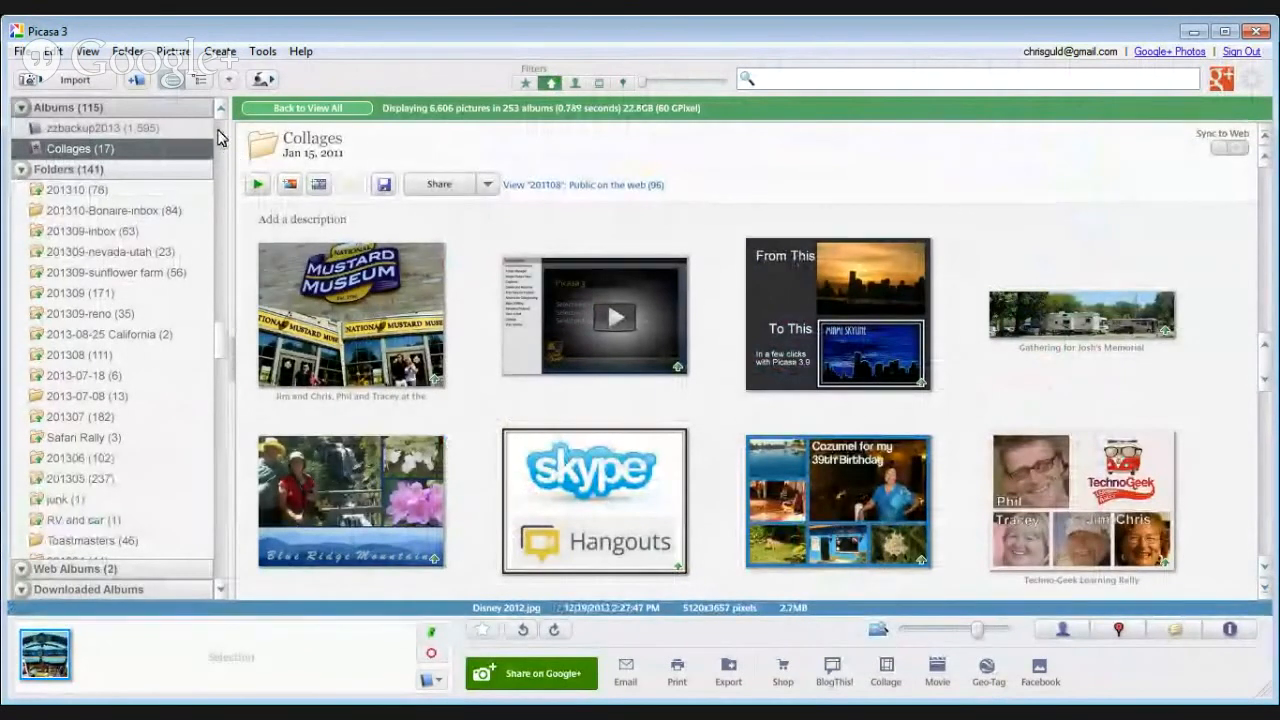
# - Look through the filtered album list and clear the filter to show the whole library again
pyautogui.click(219, 132)
pyautogui.moveTo(222, 316); pyautogui.dragTo(217, 132)
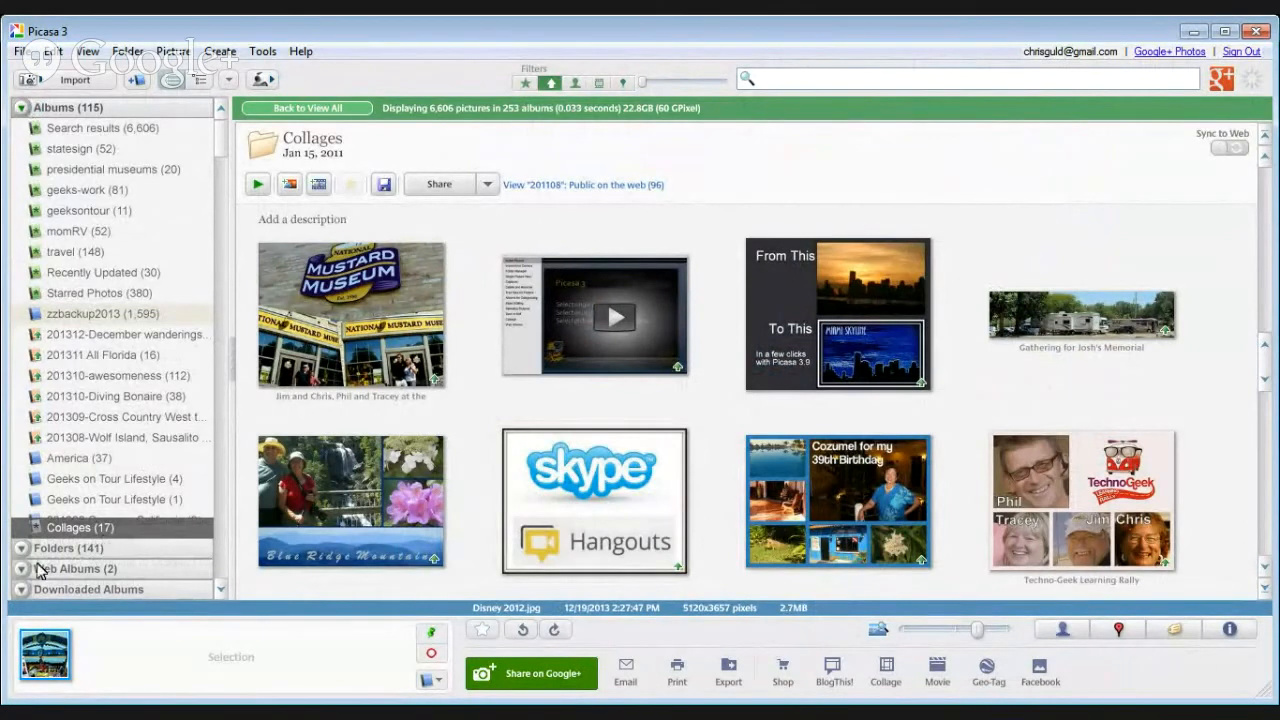
pyautogui.click(222, 594)
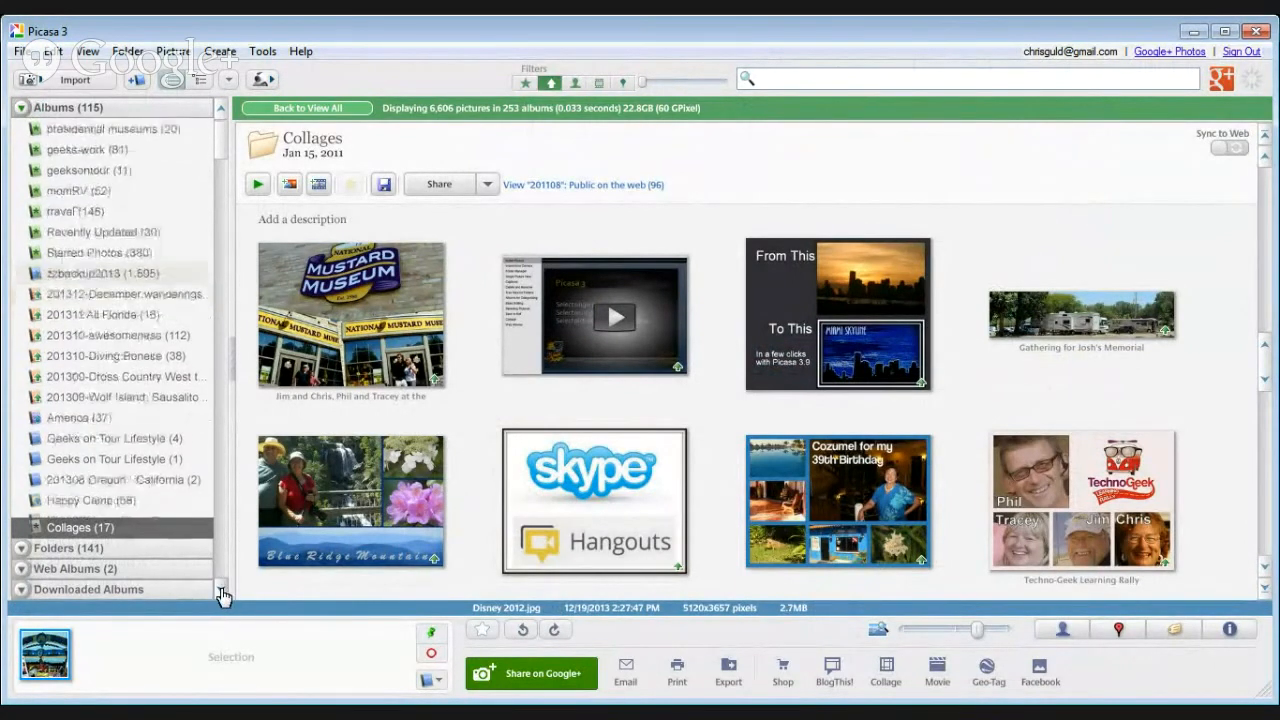
pyautogui.scroll(-10, 222, 562)
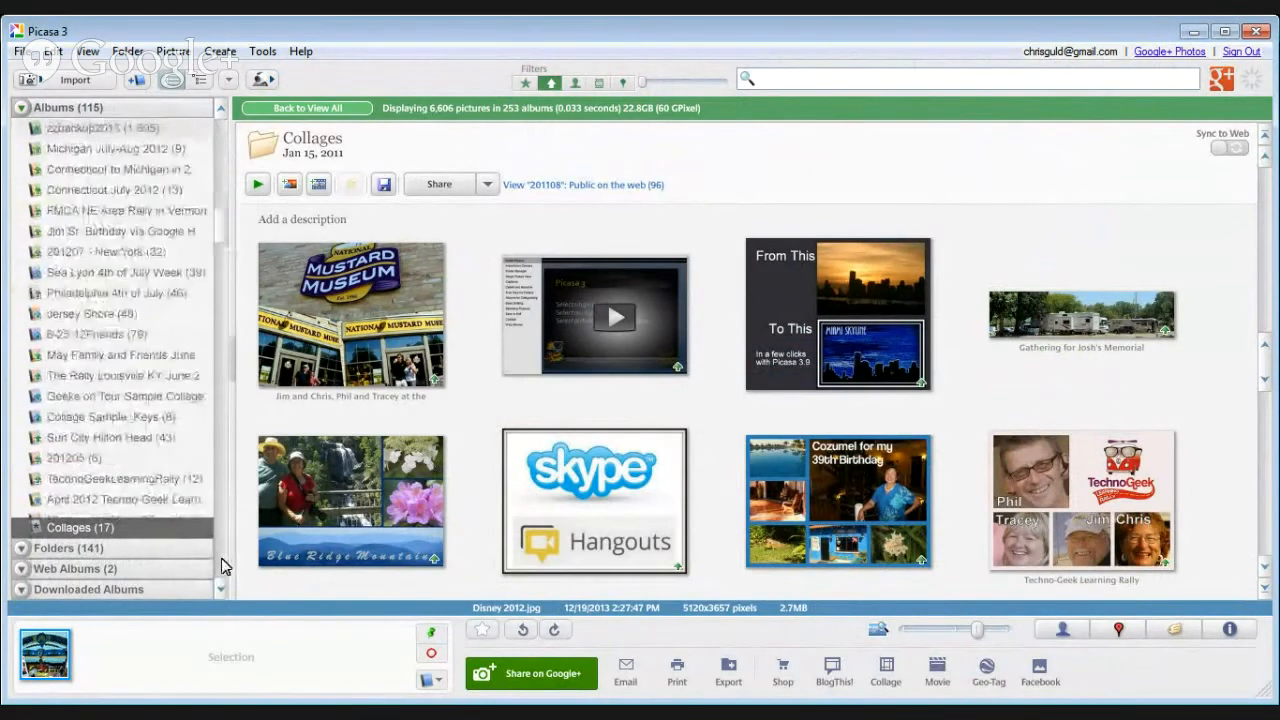
pyautogui.scroll(-6, 221, 562)
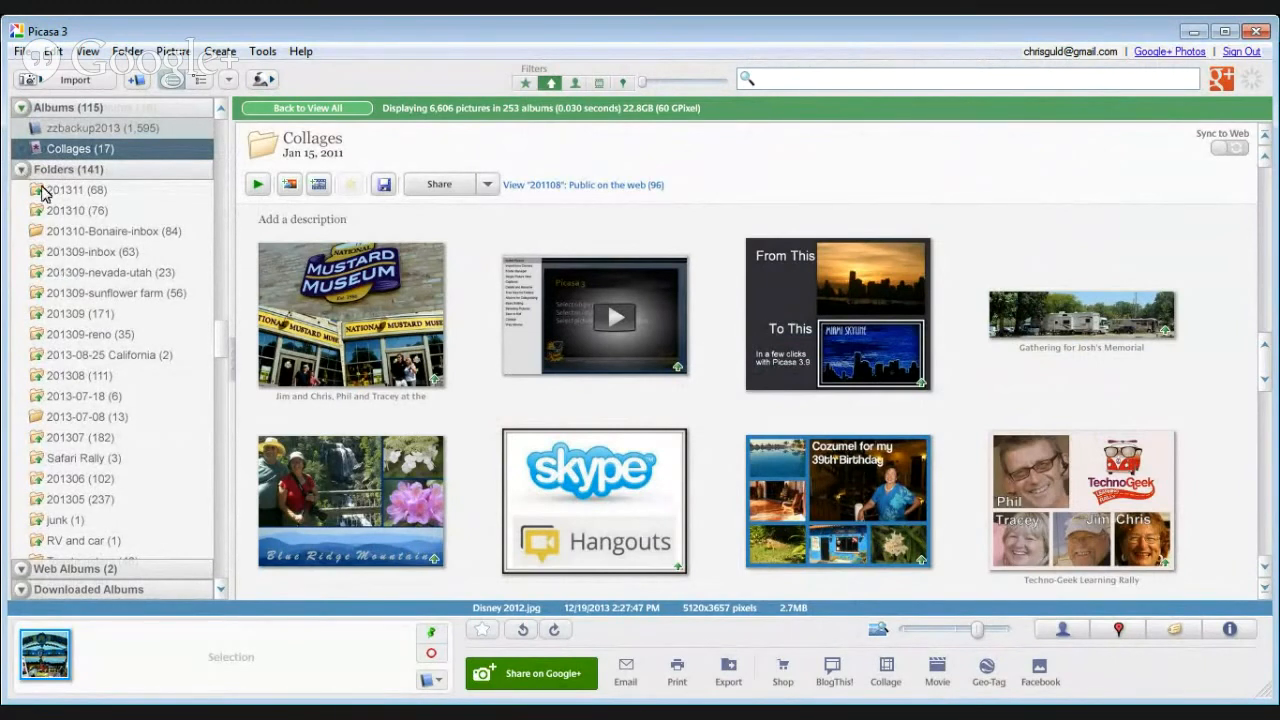
pyautogui.click(350, 108)
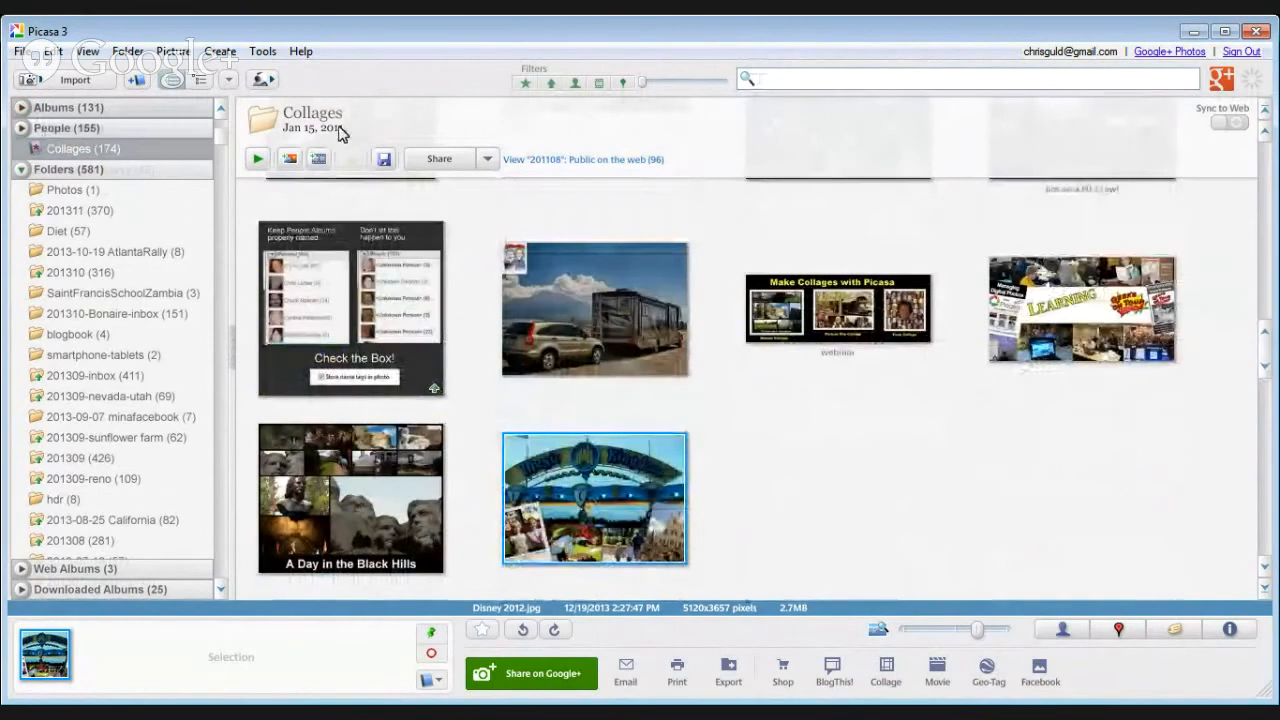
# - Open the Me album in the People collection, preview a collage of all its faces, and close that collage unsaved
pyautogui.click(55, 152)
pyautogui.click(21, 128)
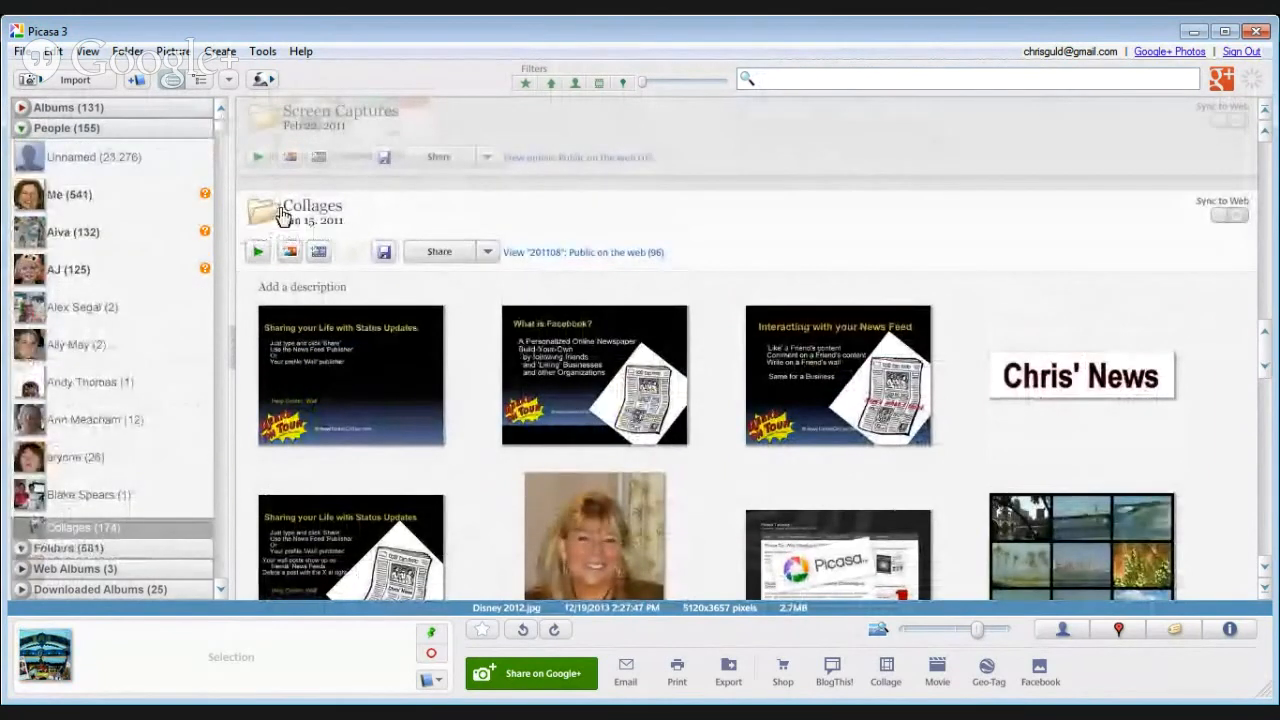
pyautogui.click(35, 200)
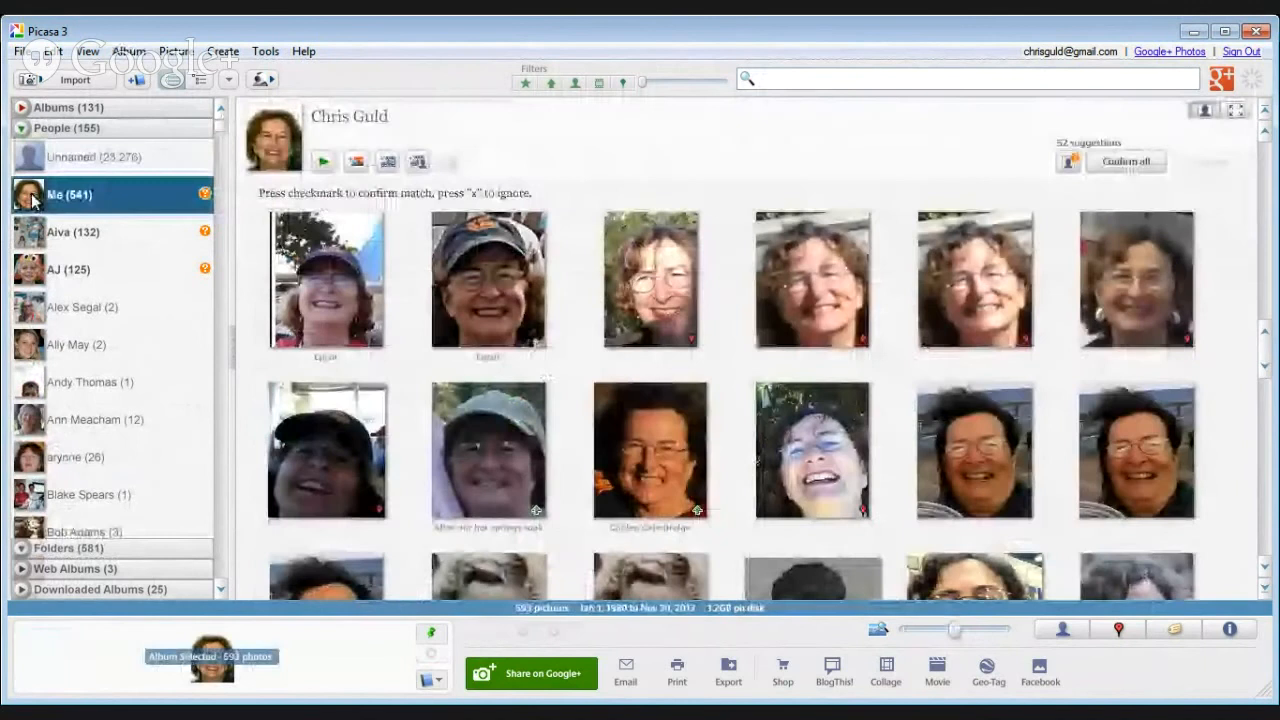
pyautogui.click(355, 163)
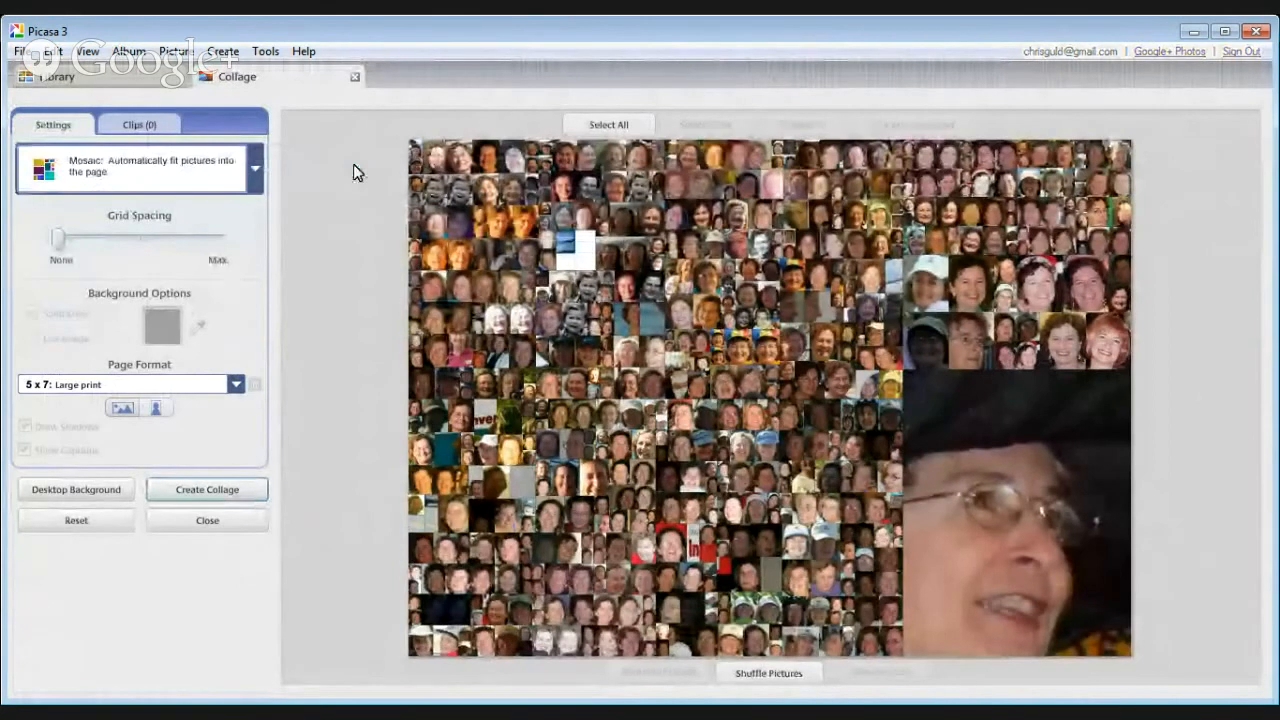
pyautogui.click(209, 522)
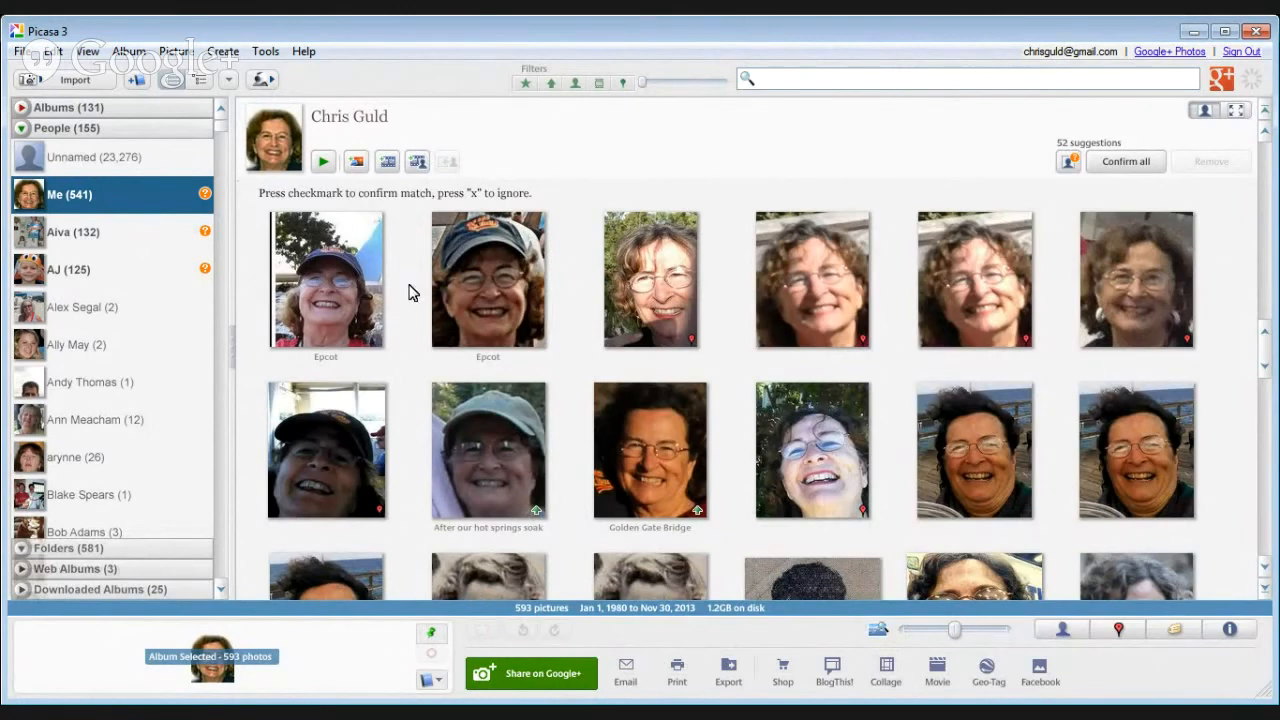
# - Select 18 face photos from the Me album and start a collage with only those pictures
pyautogui.click(440, 300)
pyautogui.moveTo(560, 380); pyautogui.dragTo(797, 423)
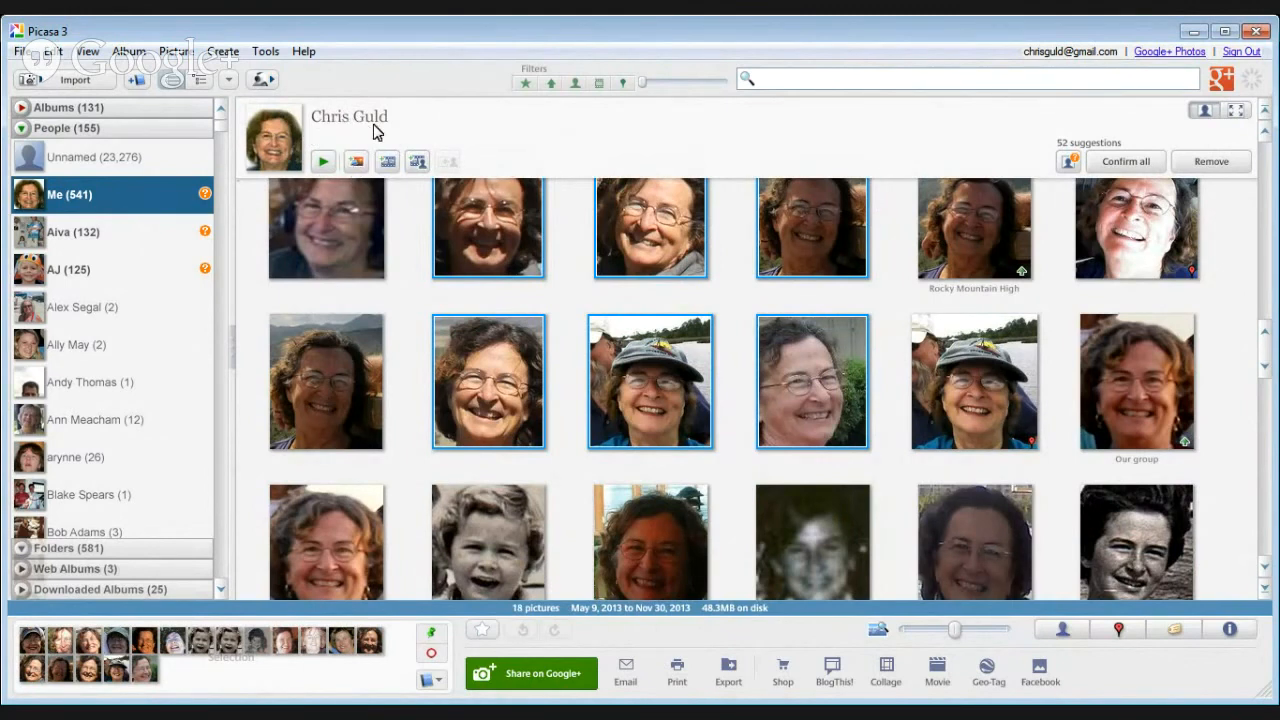
pyautogui.click(356, 164)
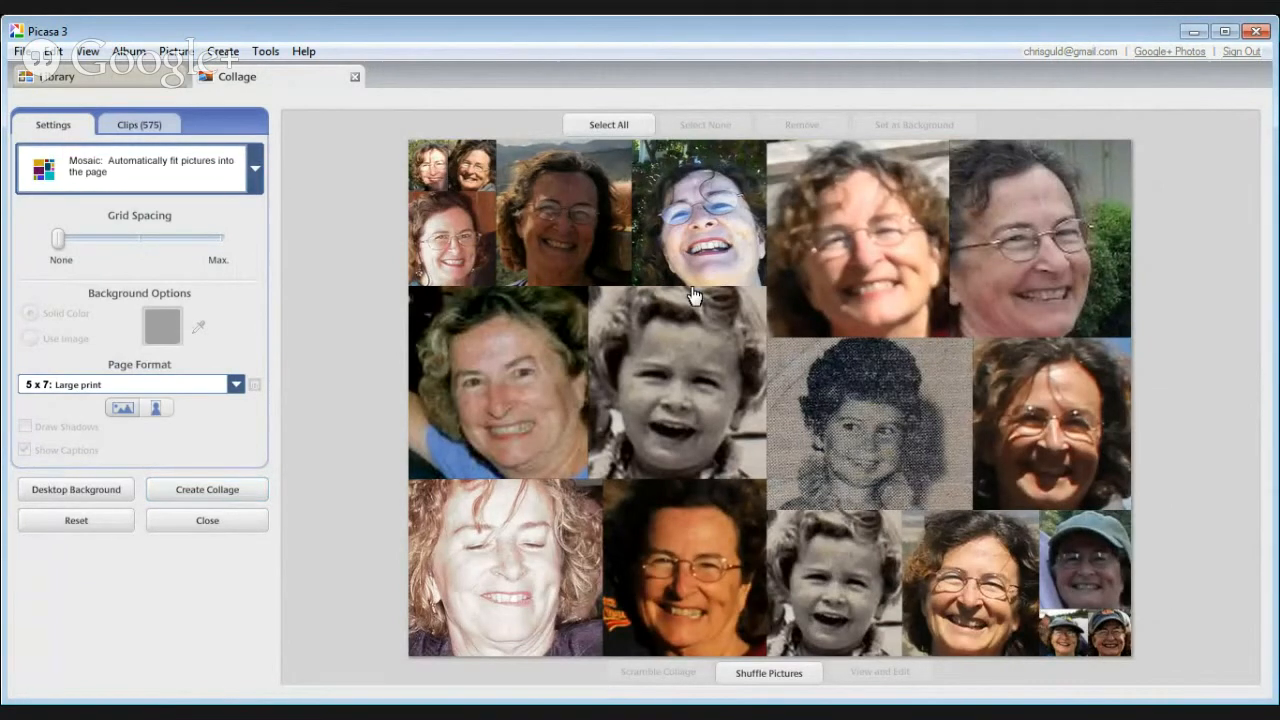
# - Change the face collage to the Frame Mosaic layout with the Square: CD Cover page format
pyautogui.click(255, 170)
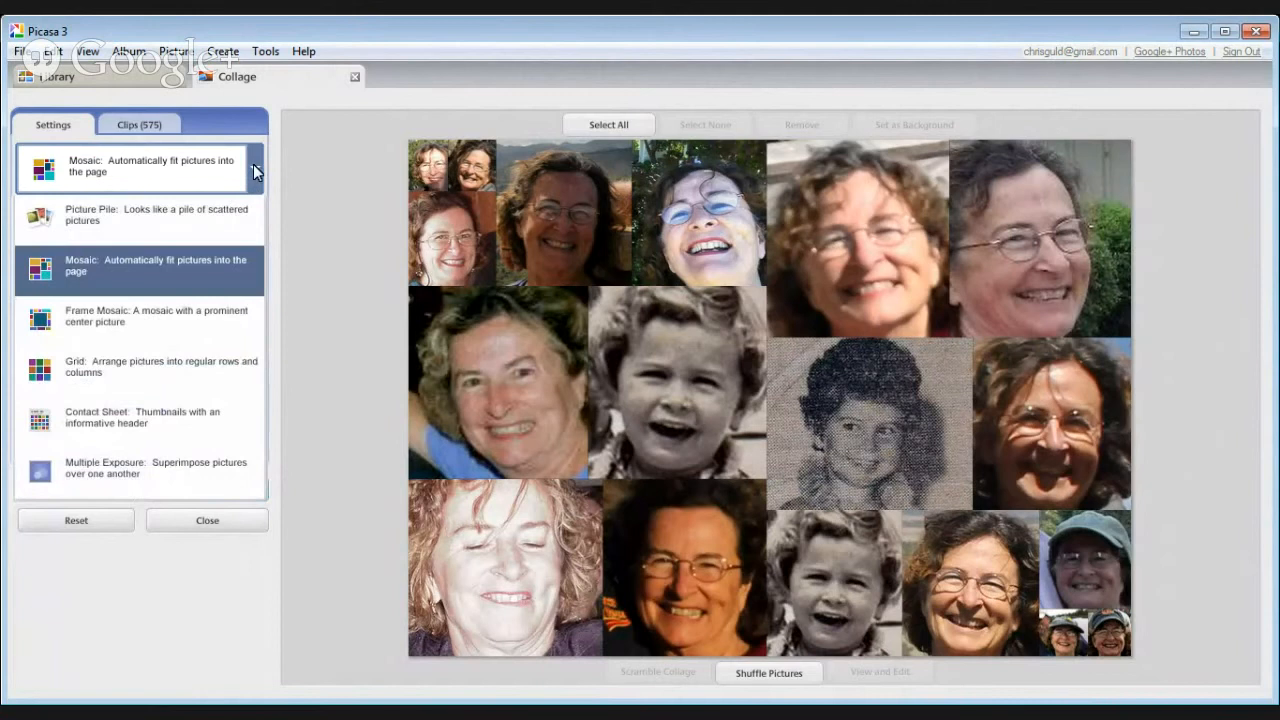
pyautogui.click(184, 337)
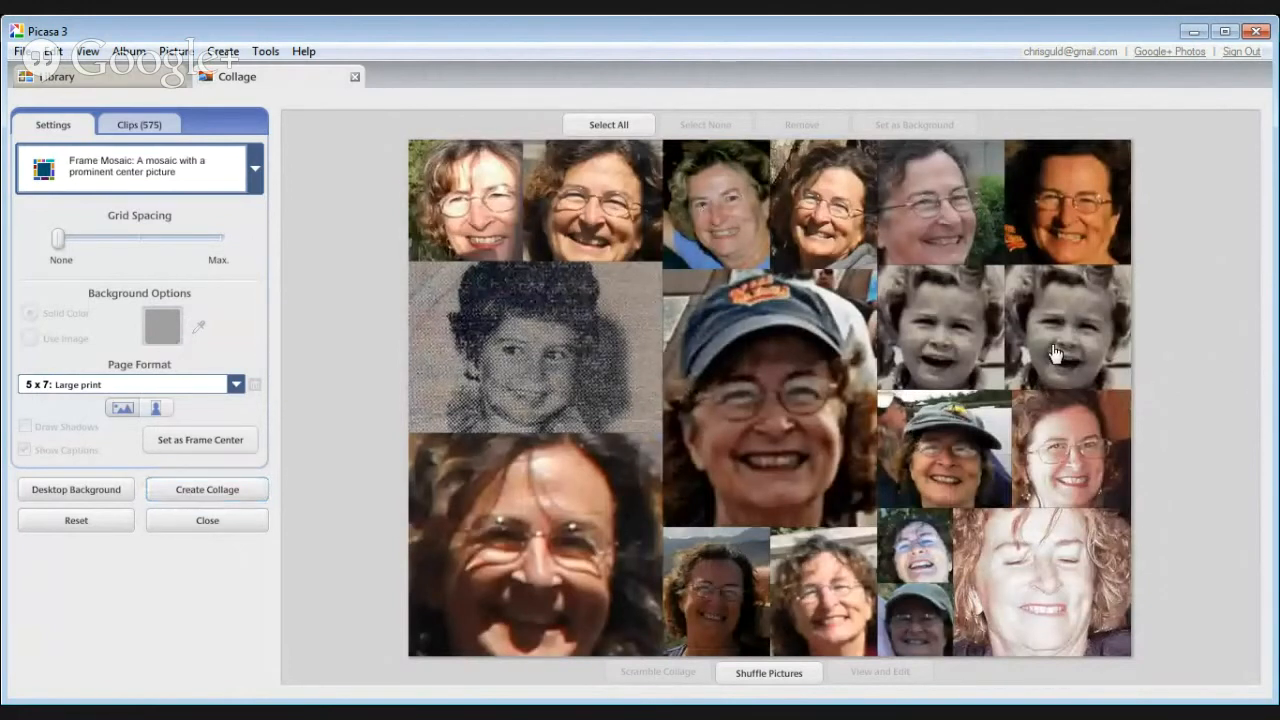
pyautogui.click(235, 386)
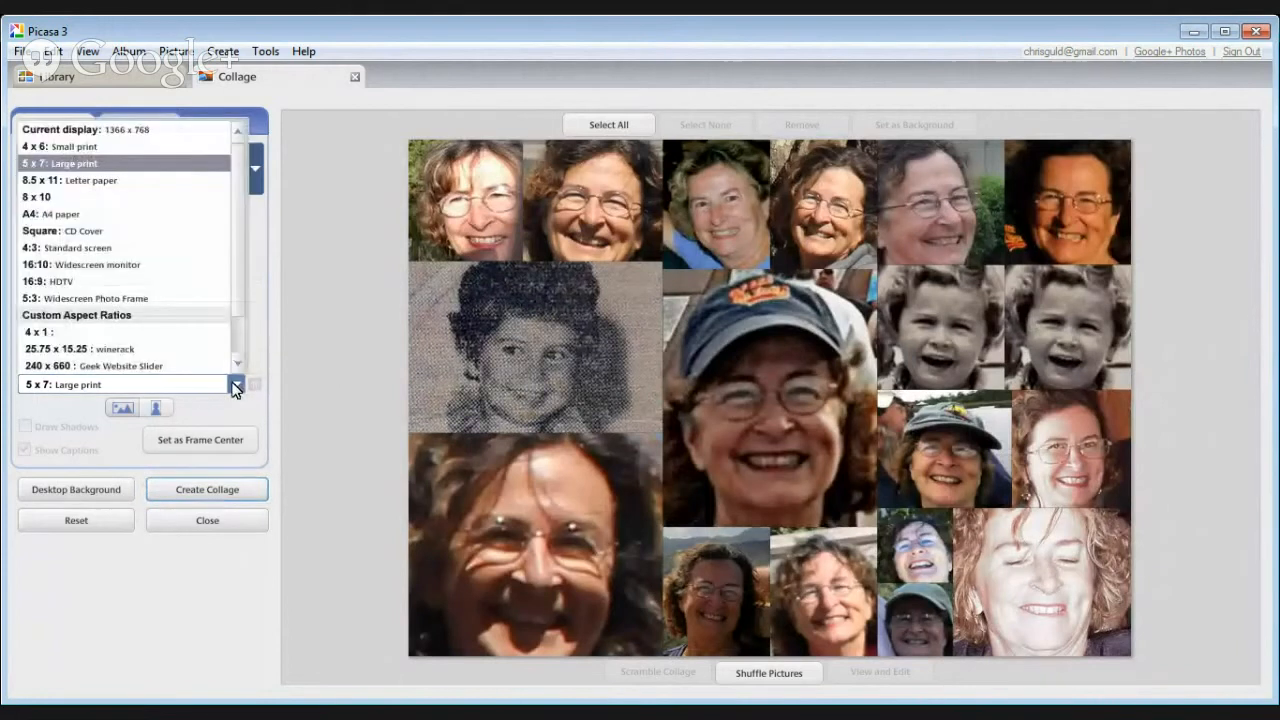
pyautogui.click(99, 236)
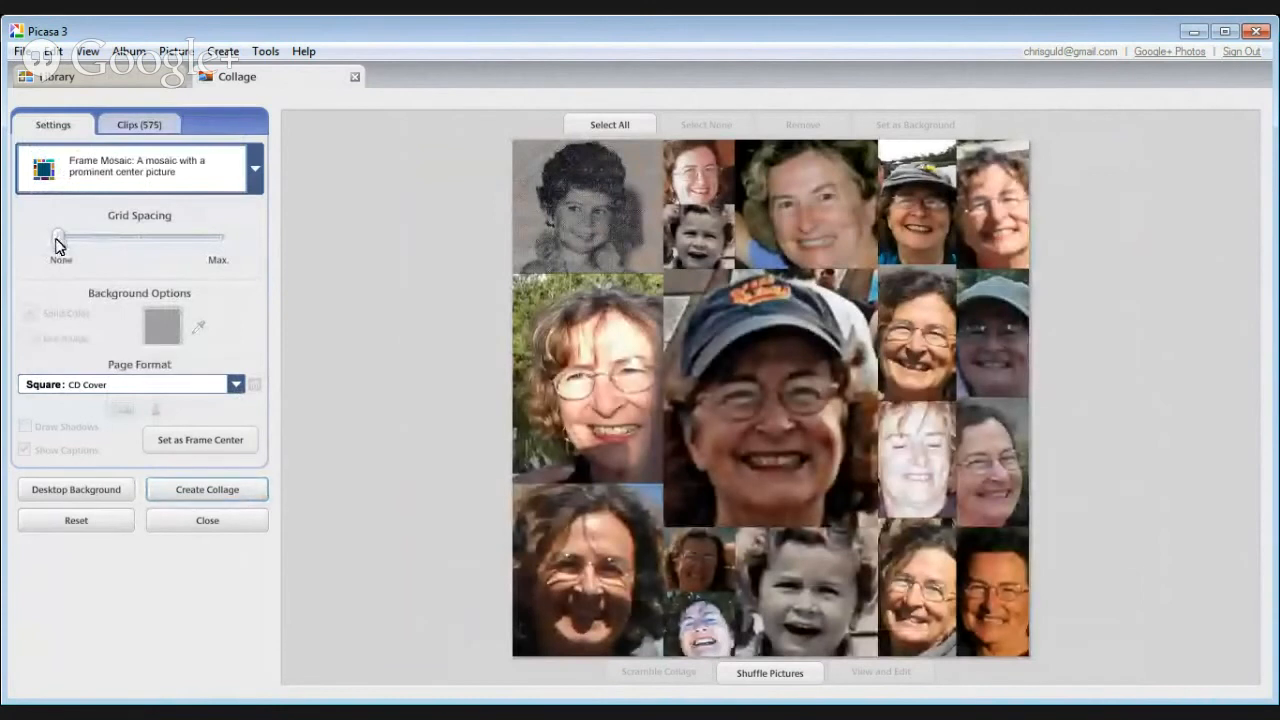
# - Add narrow grid spacing between the faces and create the Frame Mosaic collage
pyautogui.moveTo(58, 240); pyautogui.dragTo(81, 244)
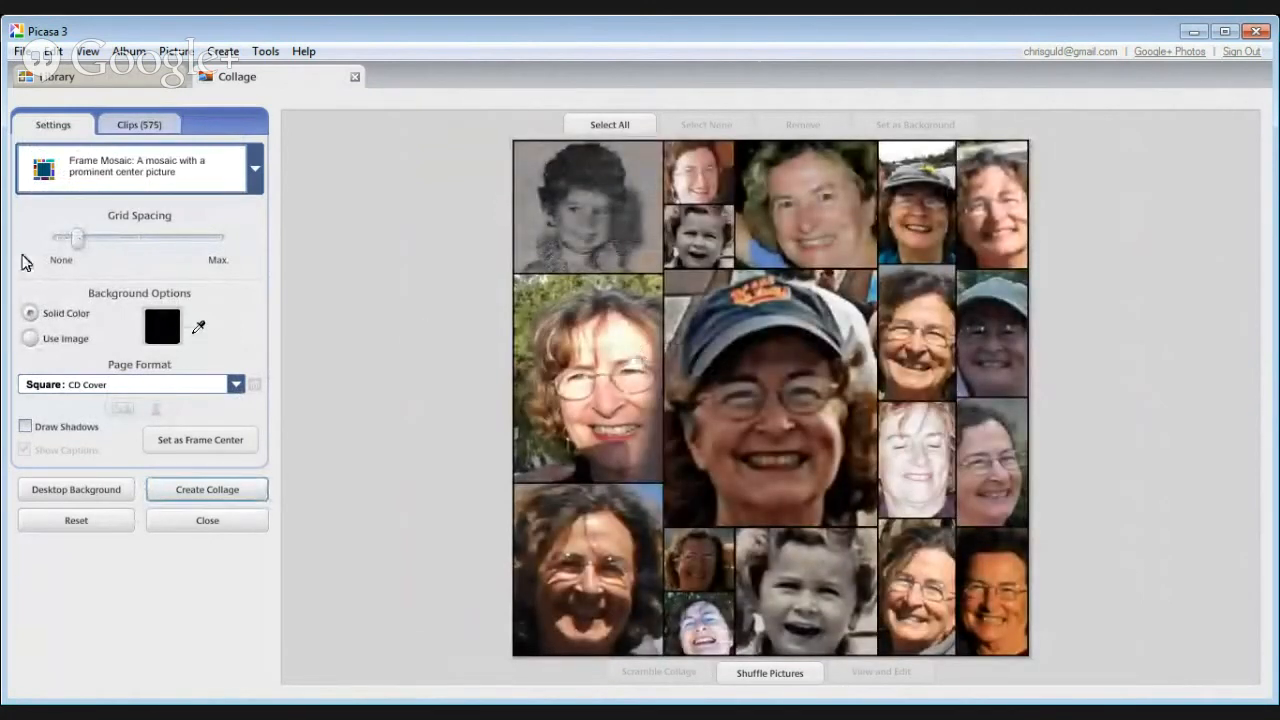
pyautogui.click(236, 494)
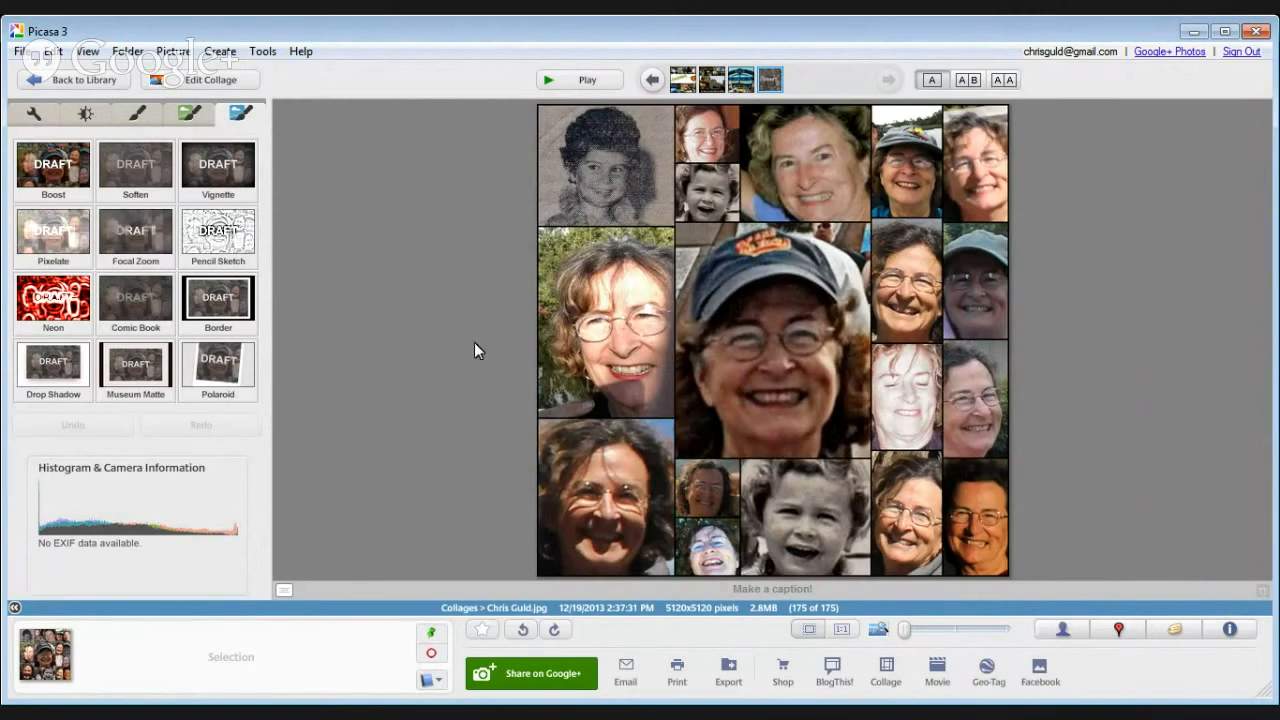
# - Reopen the finished face collage for editing to check its pictures, and close the collage editor
pyautogui.click(220, 90)
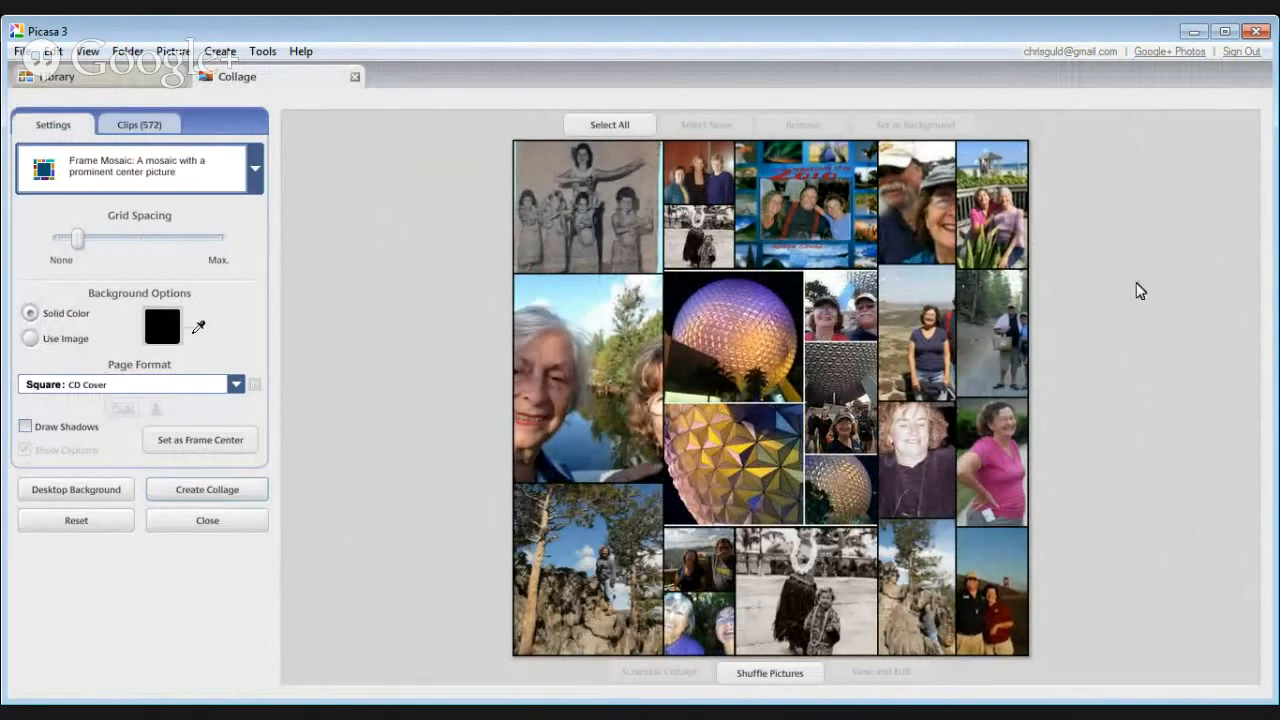
pyautogui.click(355, 82)
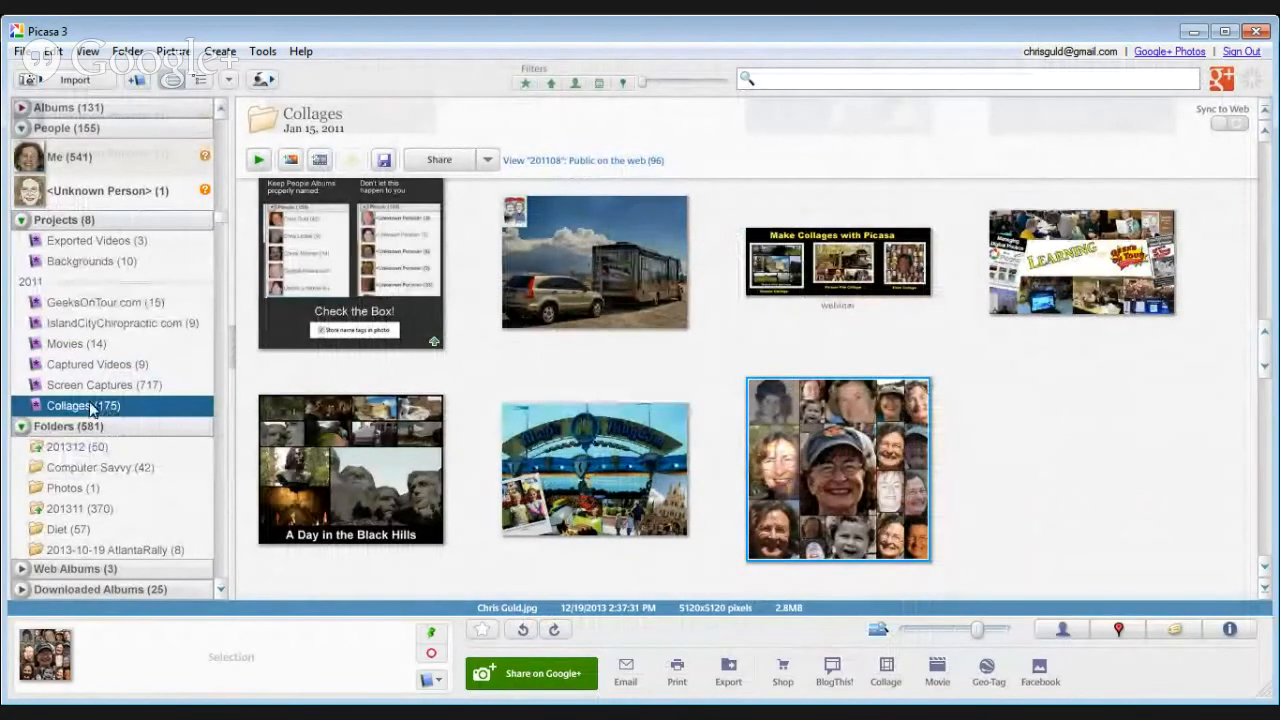
# - Open the Me people album and compare its full-picture thumbnails with the view zoomed in on faces
pyautogui.click(57, 160)
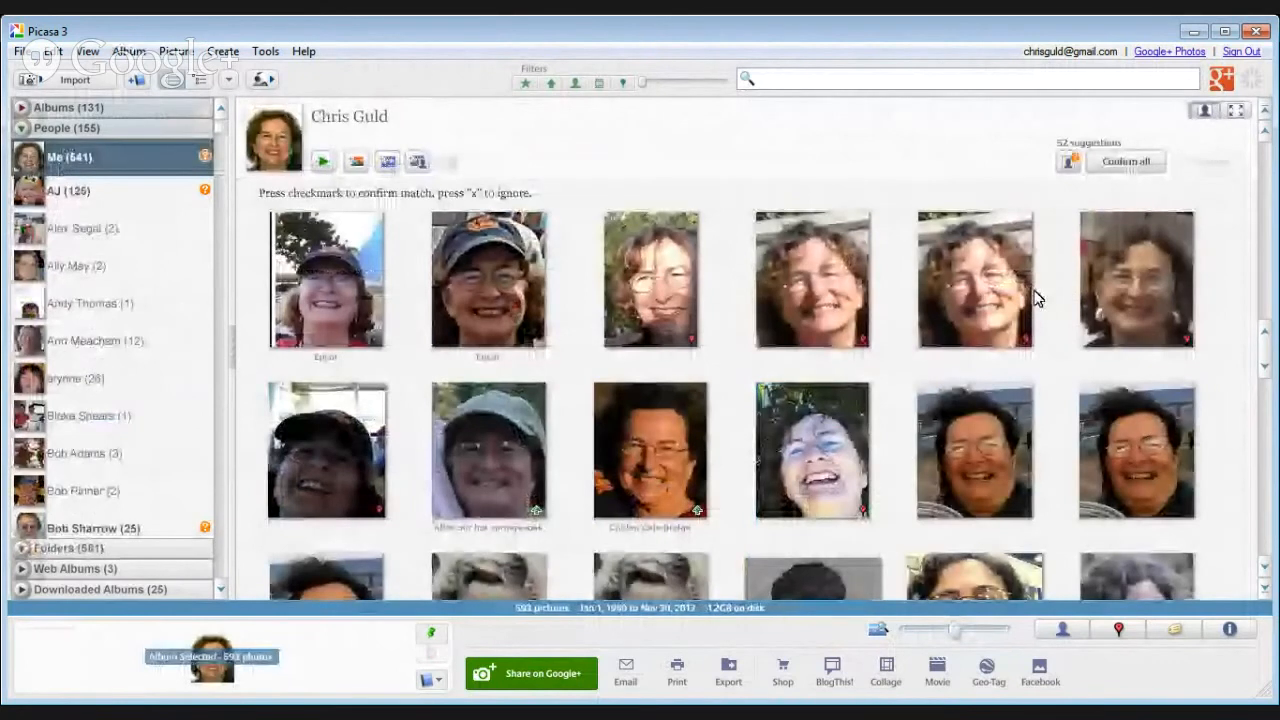
pyautogui.click(1236, 112)
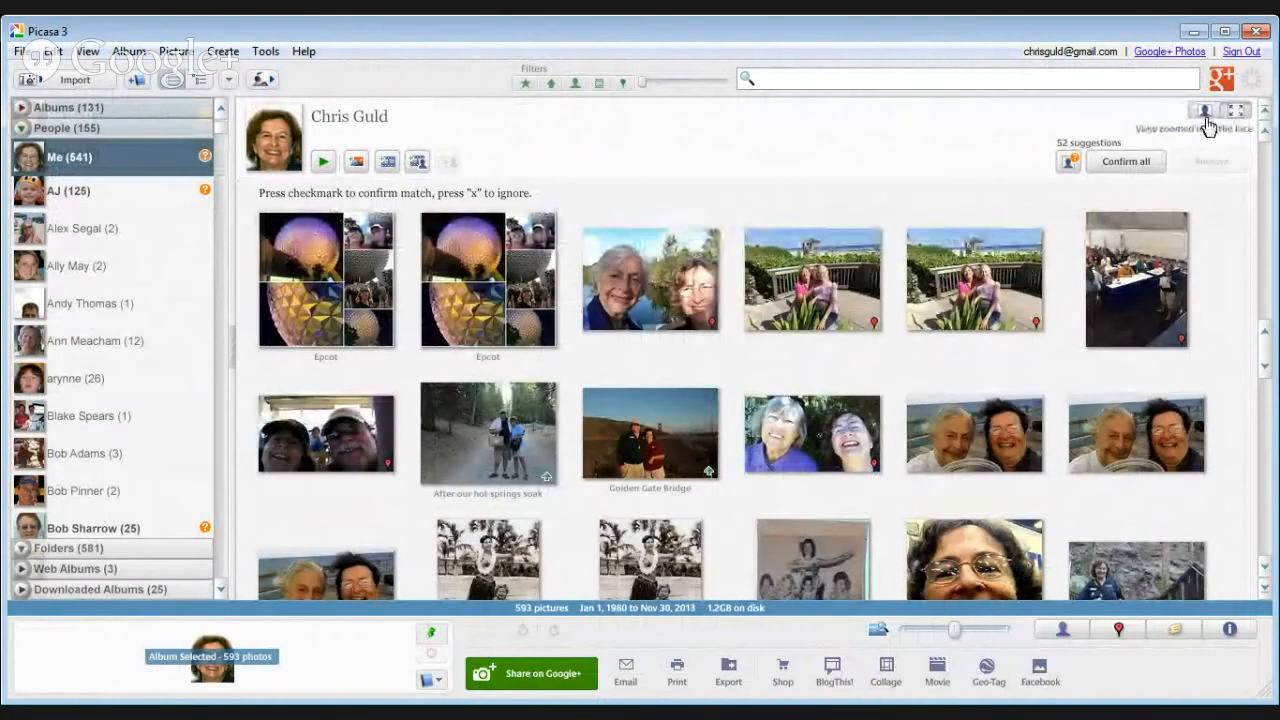
pyautogui.click(1204, 117)
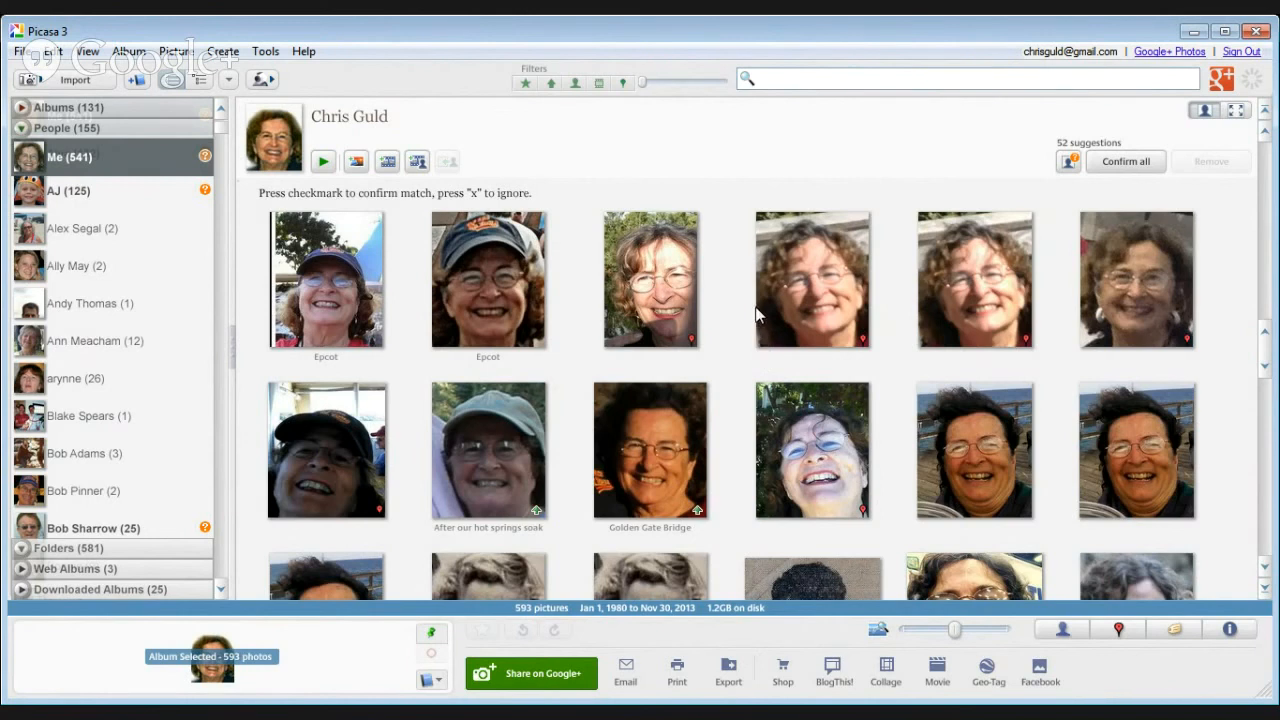
pyautogui.click(690, 503)
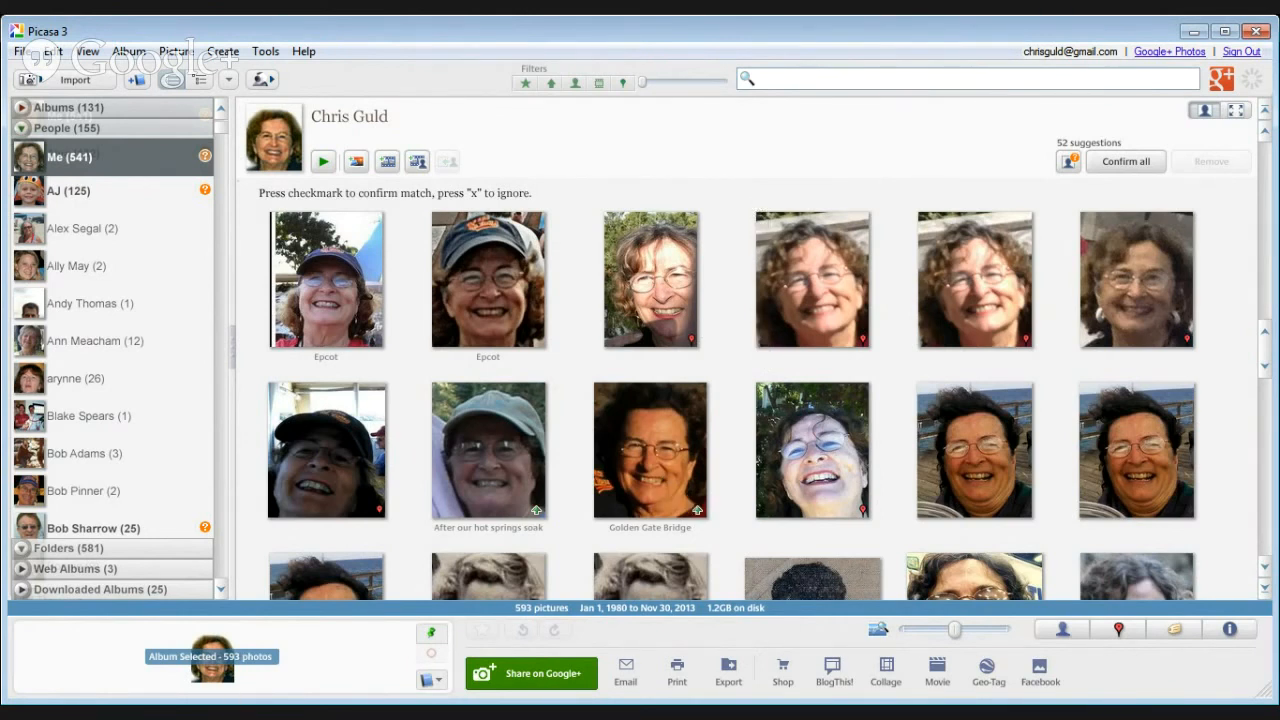